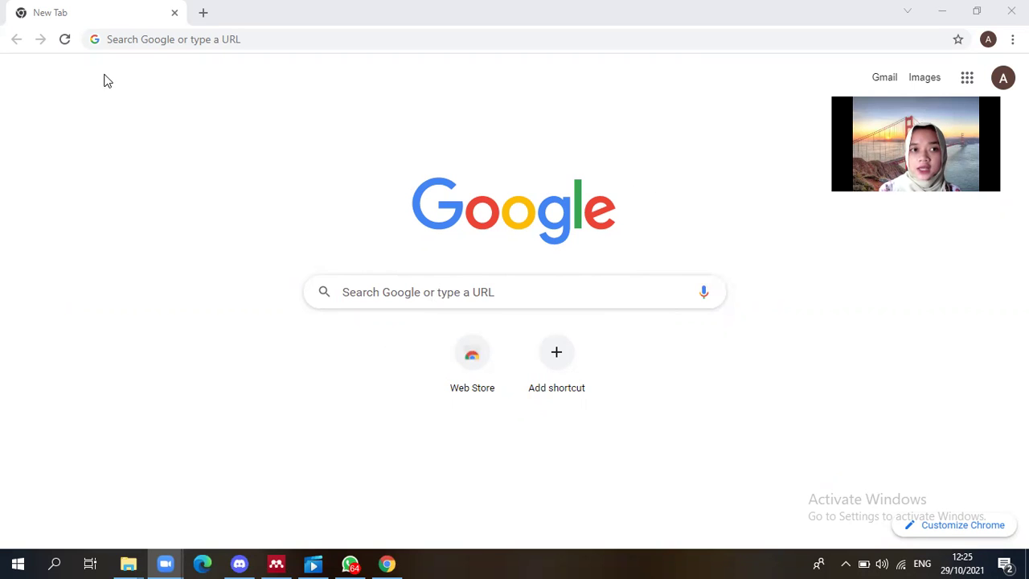
# Search Google for "mendeley desktop" and open the Download Mendeley Desktop for Windows page.
pyautogui.click(126, 40)
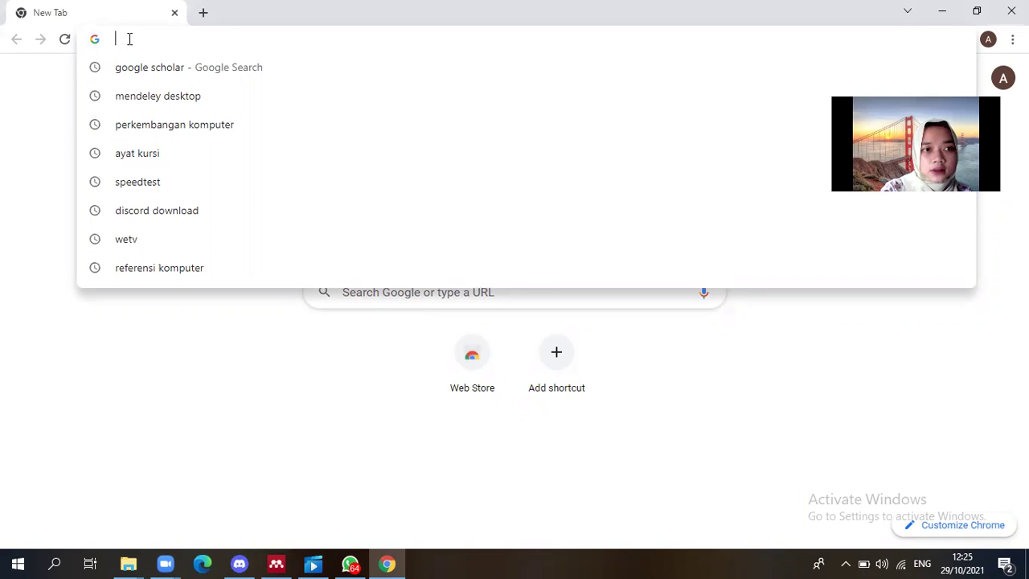
pyautogui.write('mendeley')
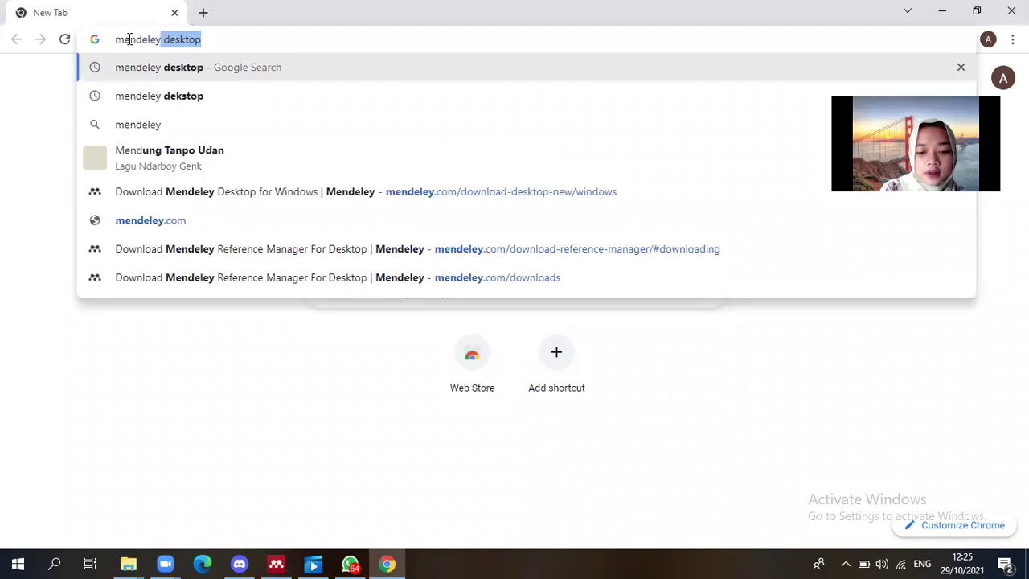
pyautogui.write(' desktop')
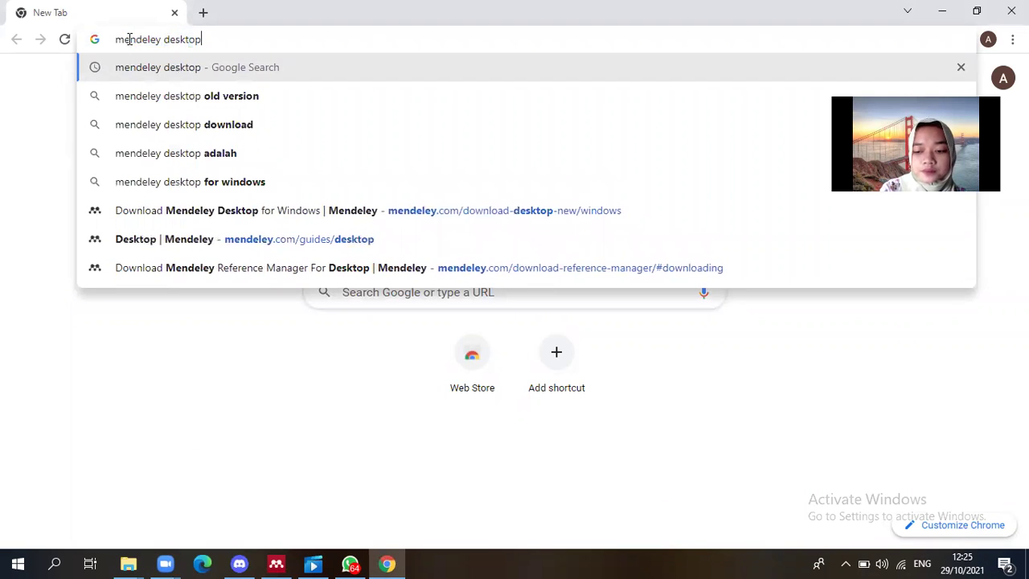
pyautogui.click(229, 71)
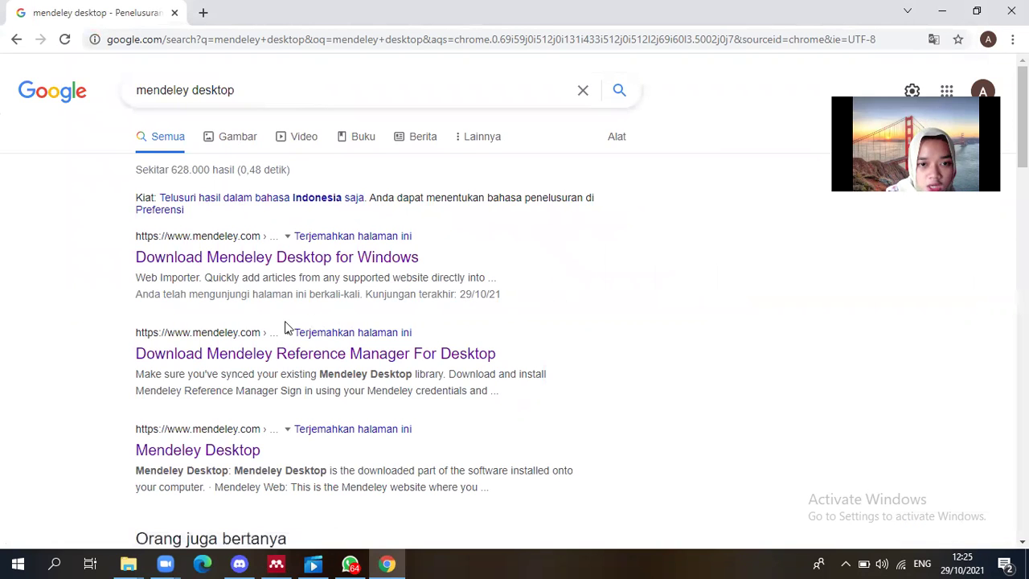
pyautogui.click(372, 259)
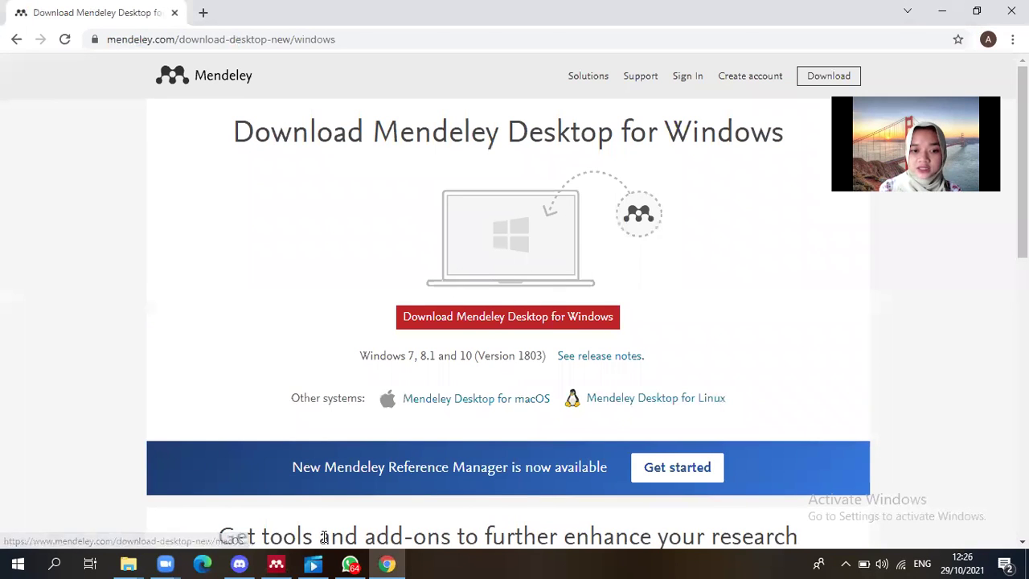
# Switch to Mendeley Desktop and check the plugin options for Microsoft Word among its tools.
pyautogui.moveTo(275, 561)
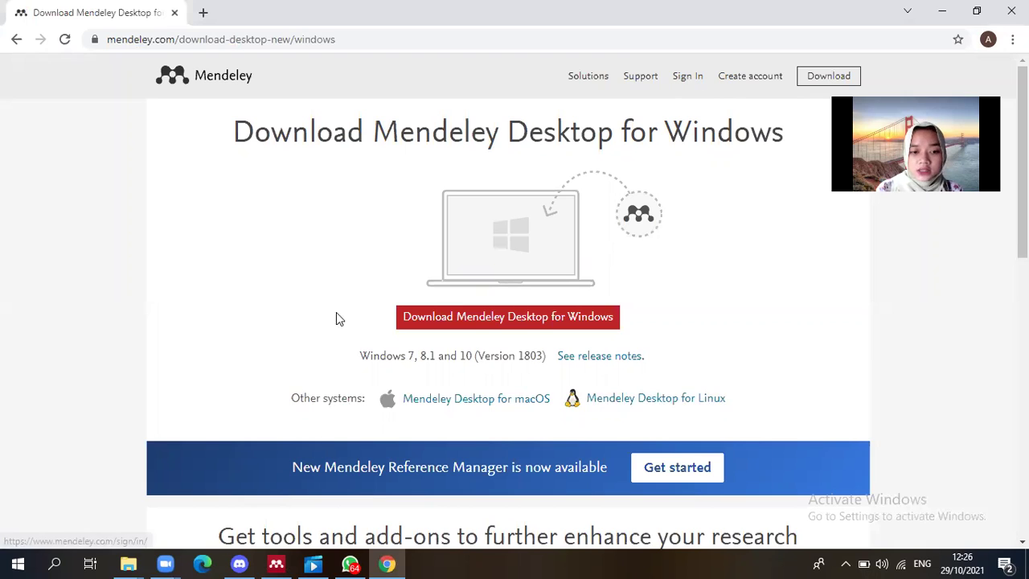
pyautogui.click(277, 563)
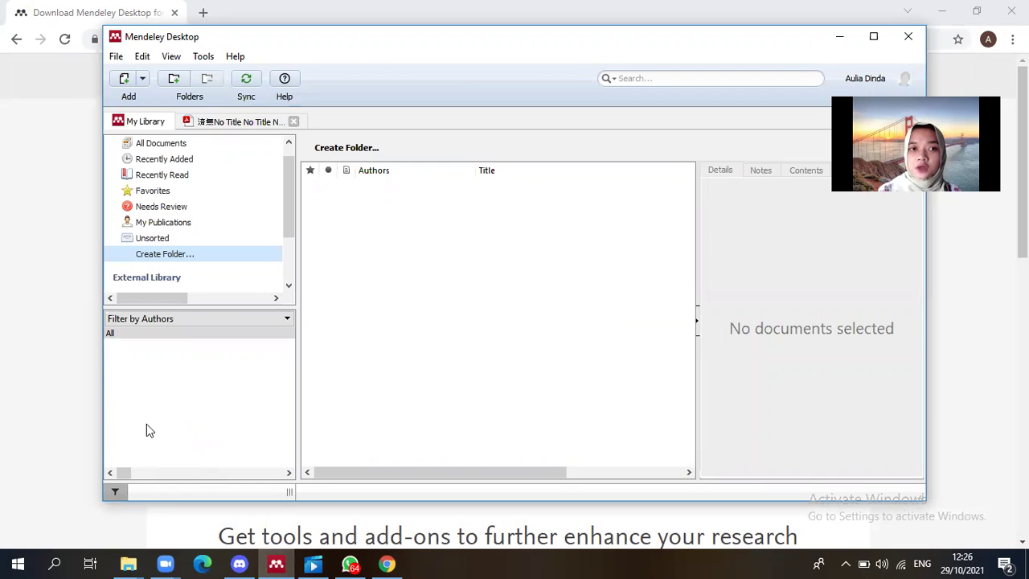
pyautogui.click(205, 63)
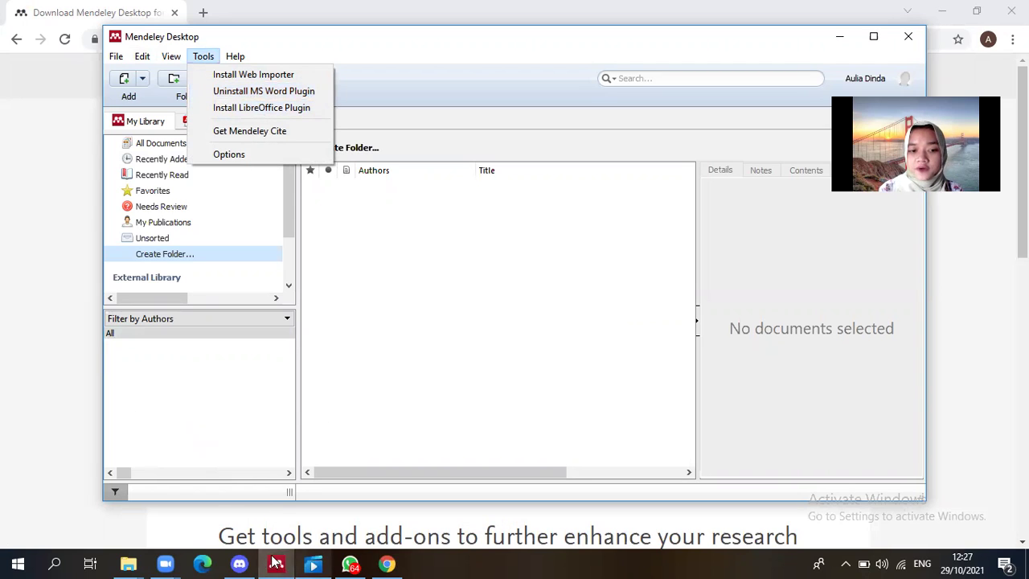
# Launch Microsoft Word 2010, bring up its reference and Mendeley citation tools, and dismiss the activation wizard.
pyautogui.click(58, 561)
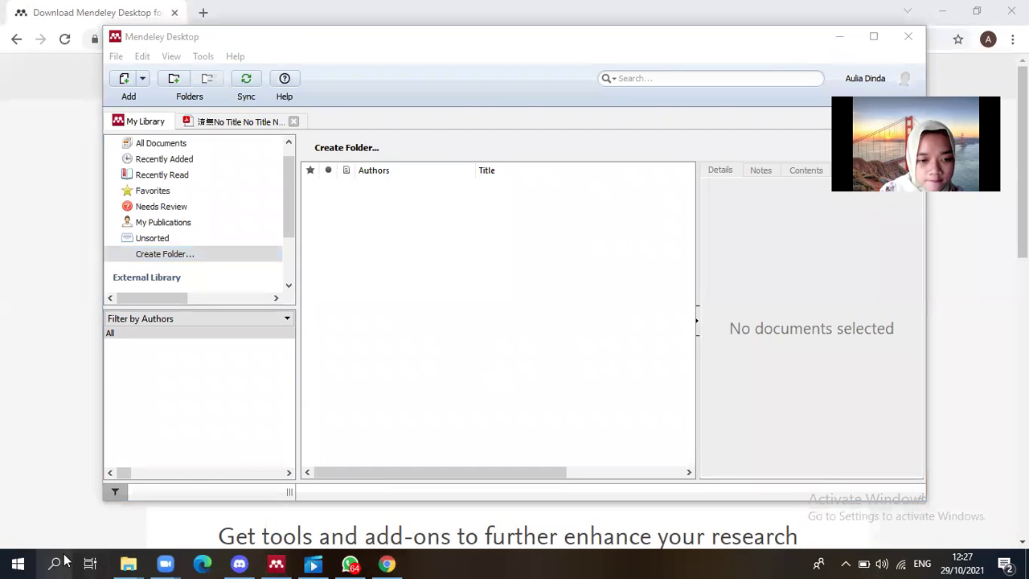
pyautogui.click(52, 562)
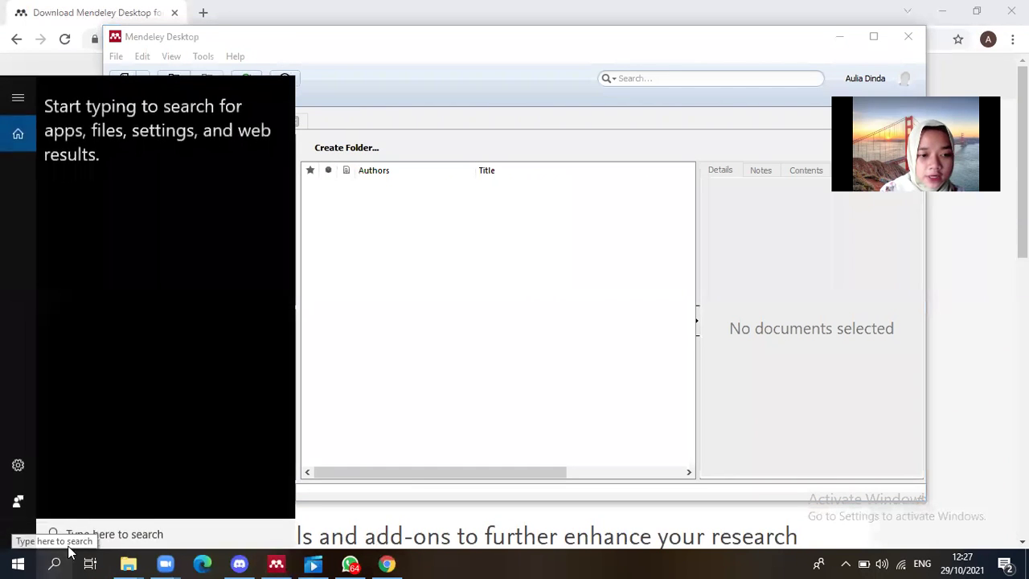
pyautogui.write('mki')
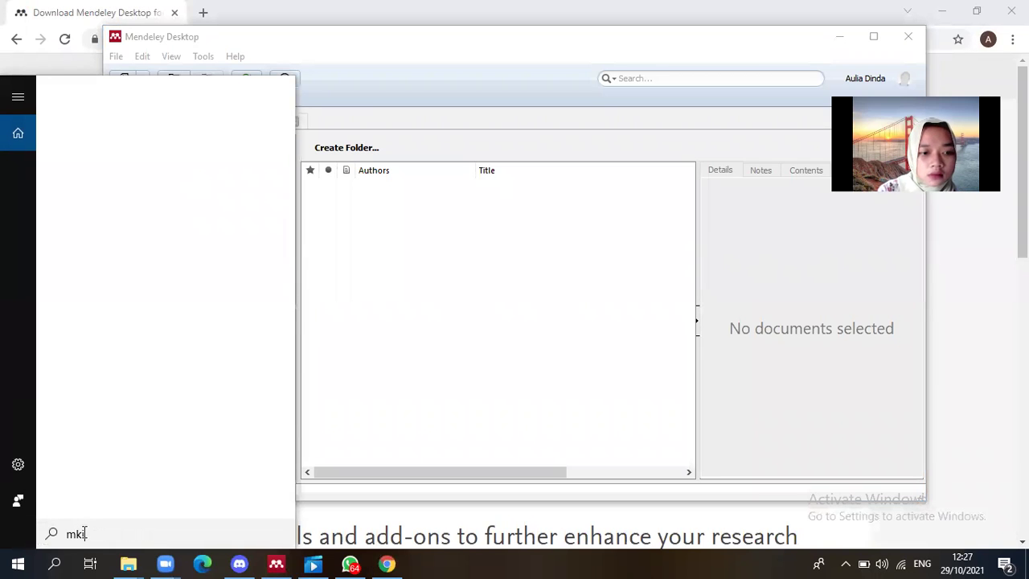
pyautogui.press('BackSpace')
pyautogui.write('ic')
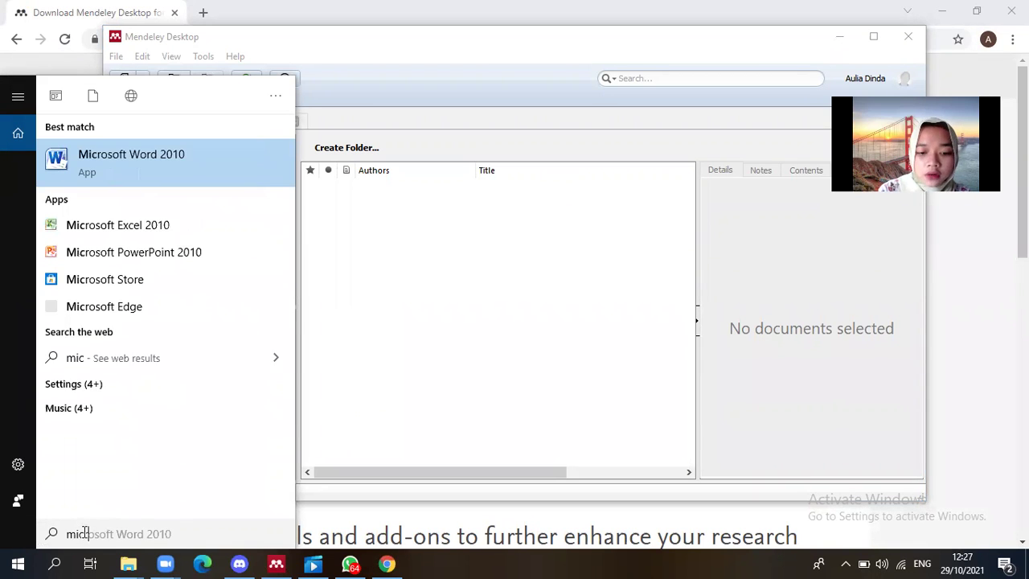
pyautogui.write('ro')
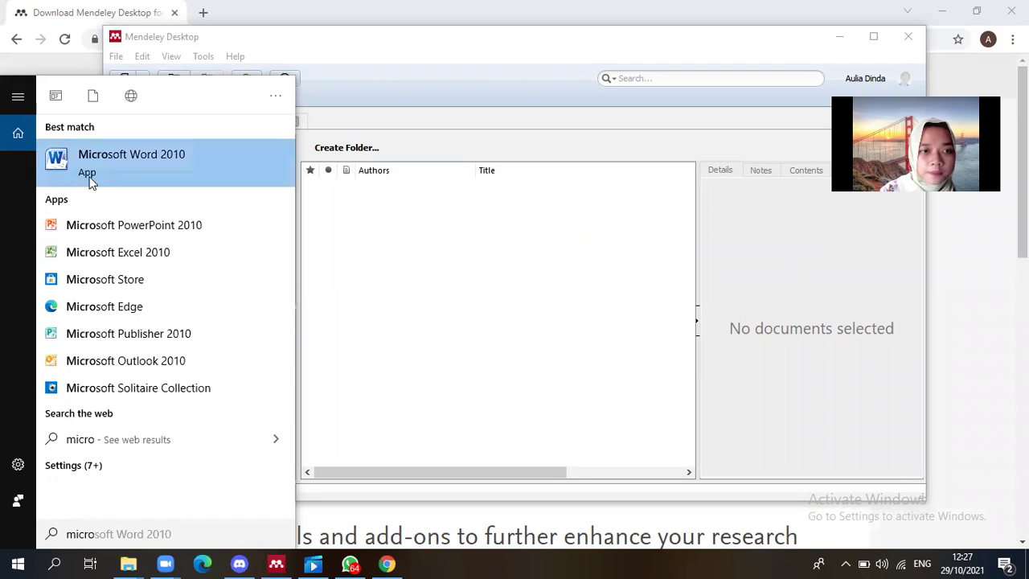
pyautogui.click(149, 174)
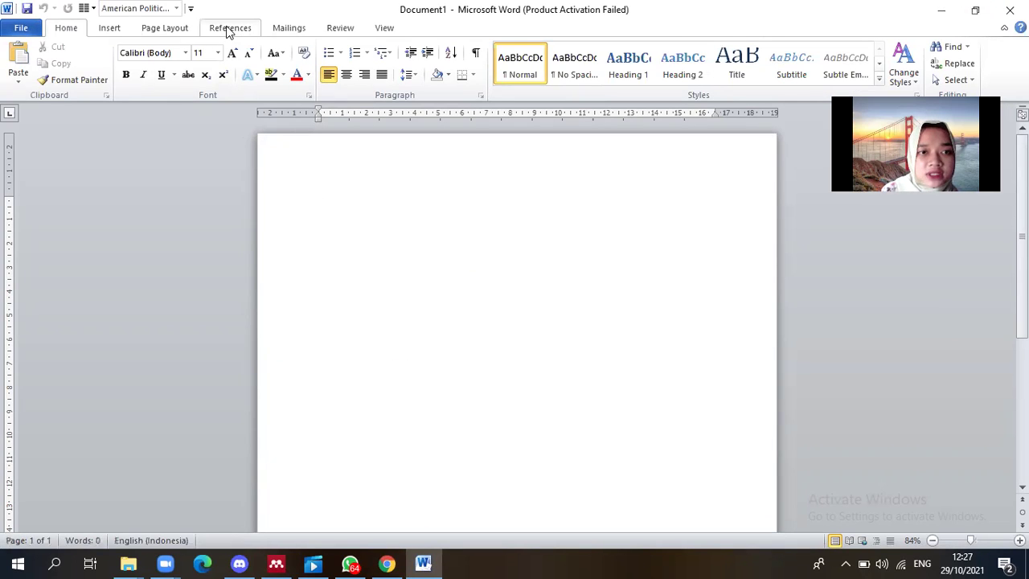
pyautogui.click(228, 28)
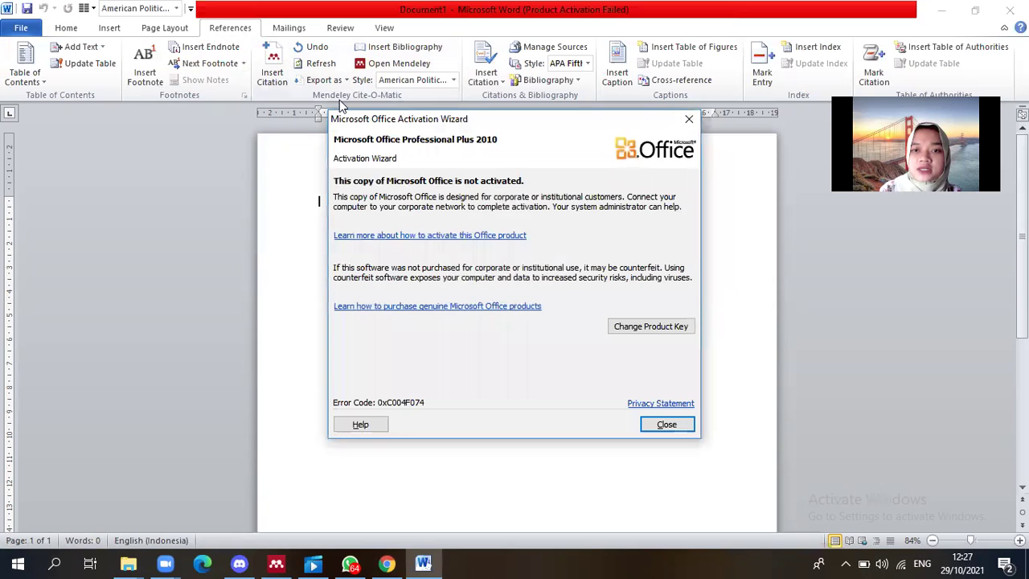
pyautogui.click(665, 423)
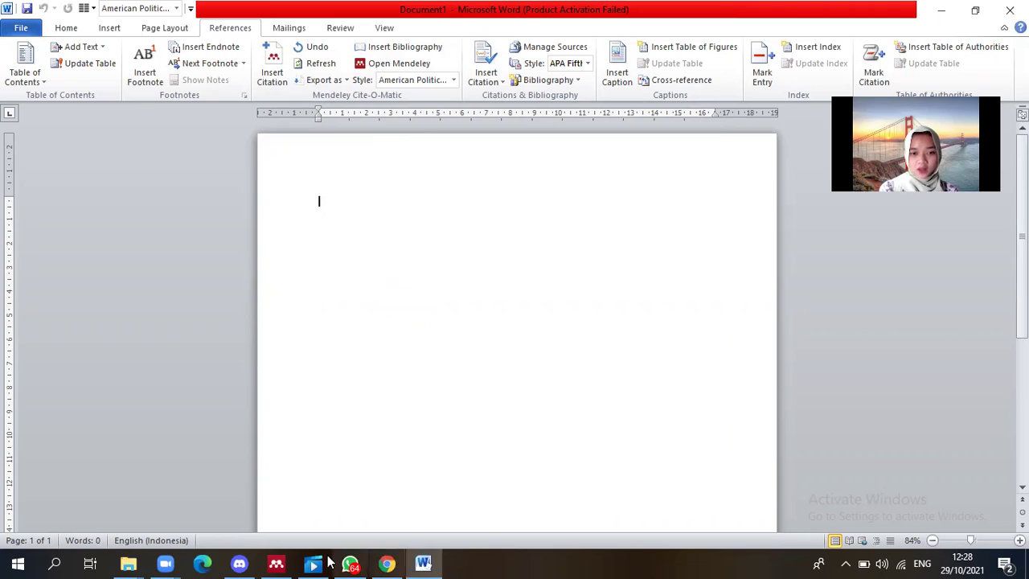
# Switch to Mendeley Desktop and create a library folder named "Tugas Komputer ke 2".
pyautogui.click(277, 562)
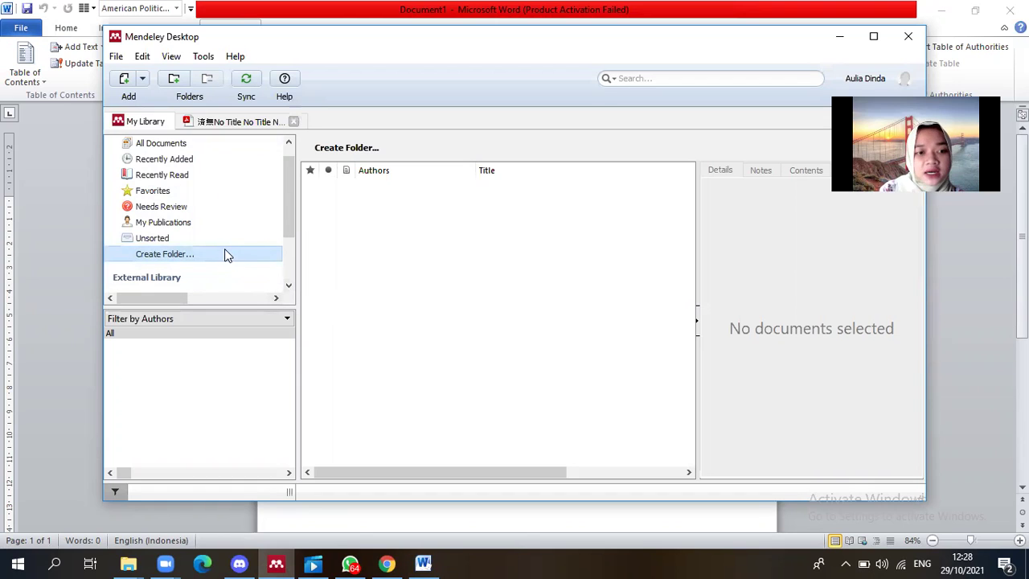
pyautogui.click(287, 285)
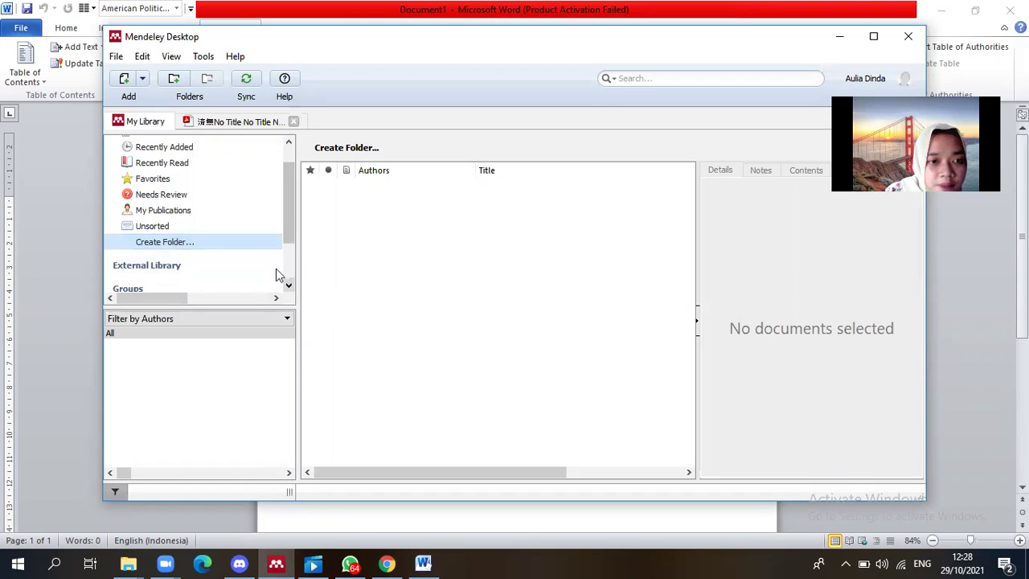
pyautogui.click(199, 245)
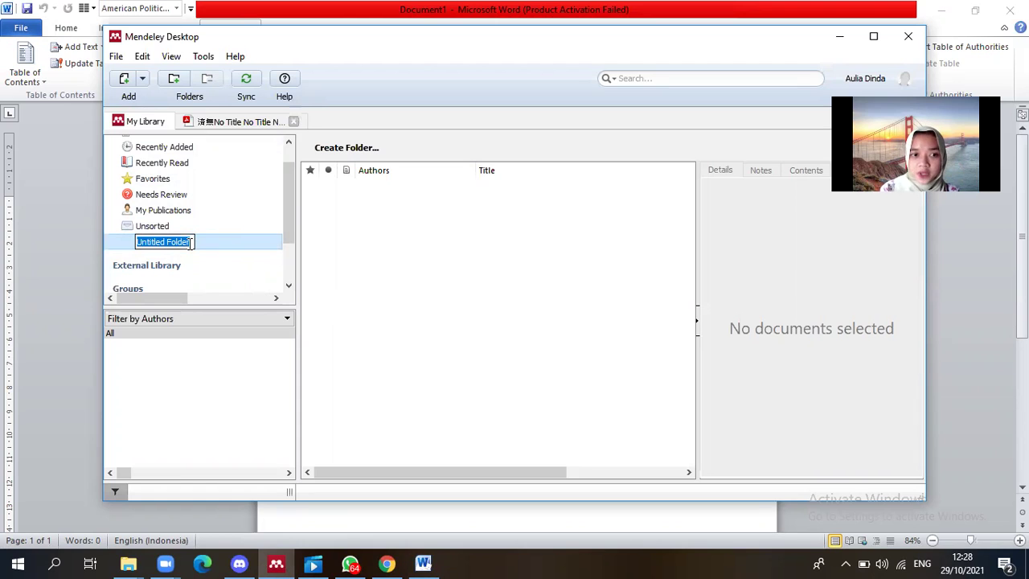
pyautogui.press('BackSpace')
pyautogui.press('capslock')
pyautogui.write('Tugas Komputer ke 2')
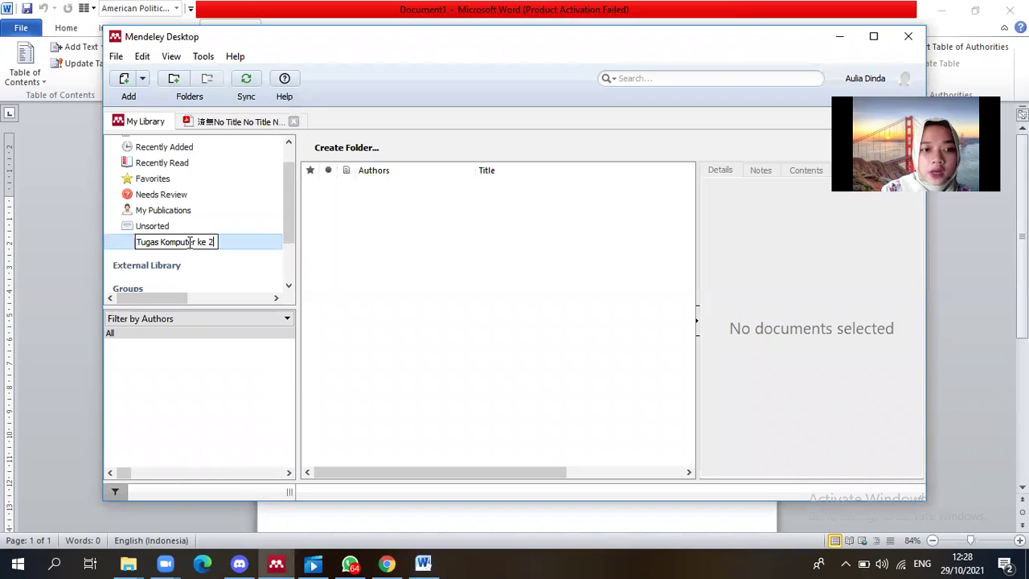
pyautogui.press('Return')
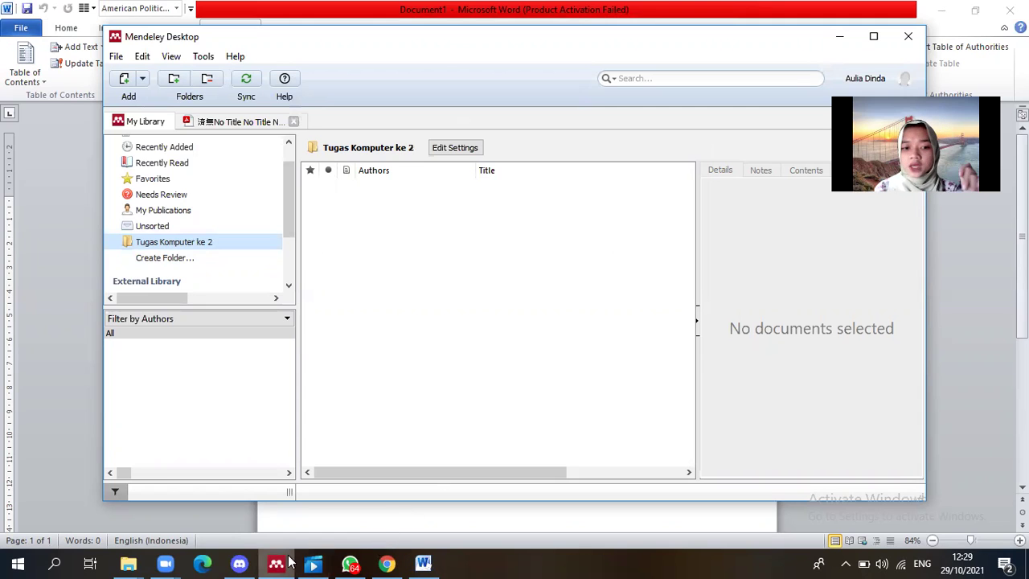
# Switch to Chrome and open Google Scholar in a new tab through a "Google scholar" search.
pyautogui.click(386, 564)
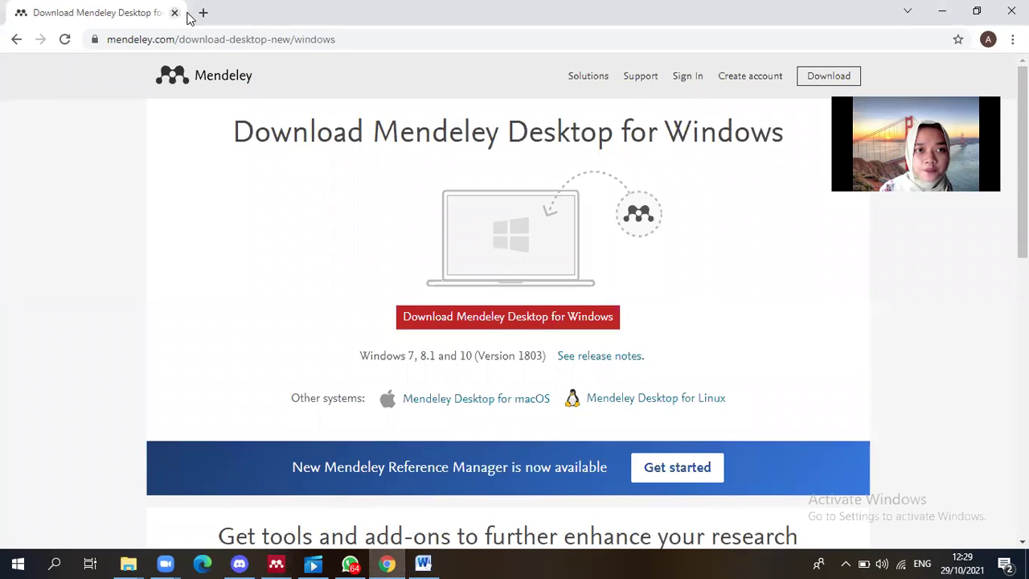
pyautogui.click(203, 12)
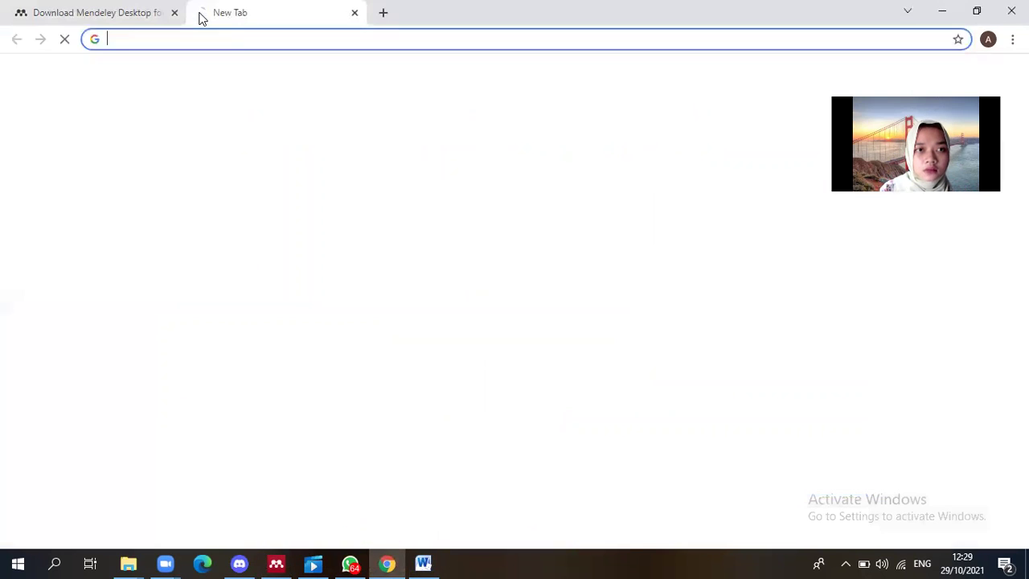
pyautogui.click(234, 38)
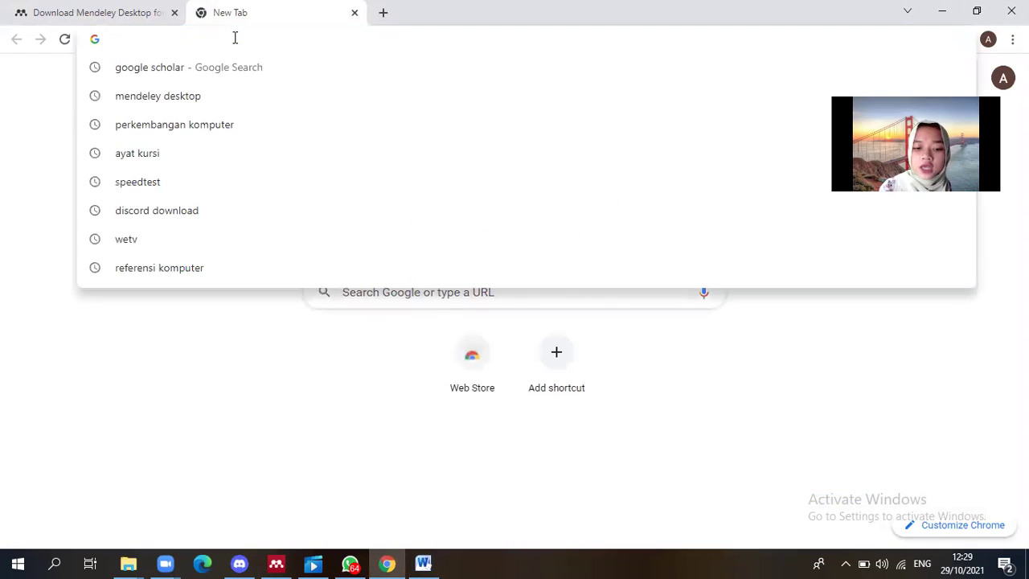
pyautogui.write('Goog')
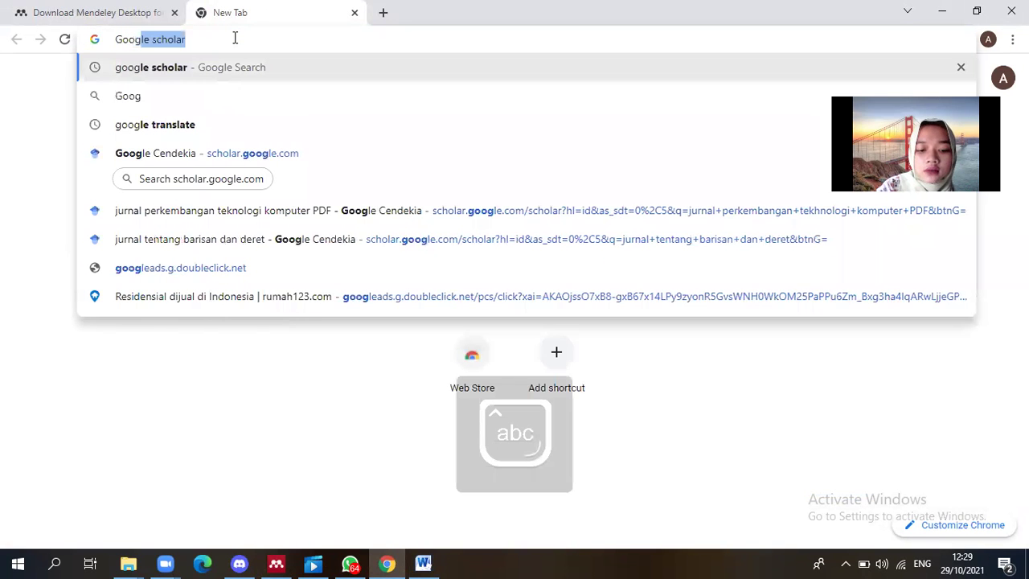
pyautogui.write('le scholar')
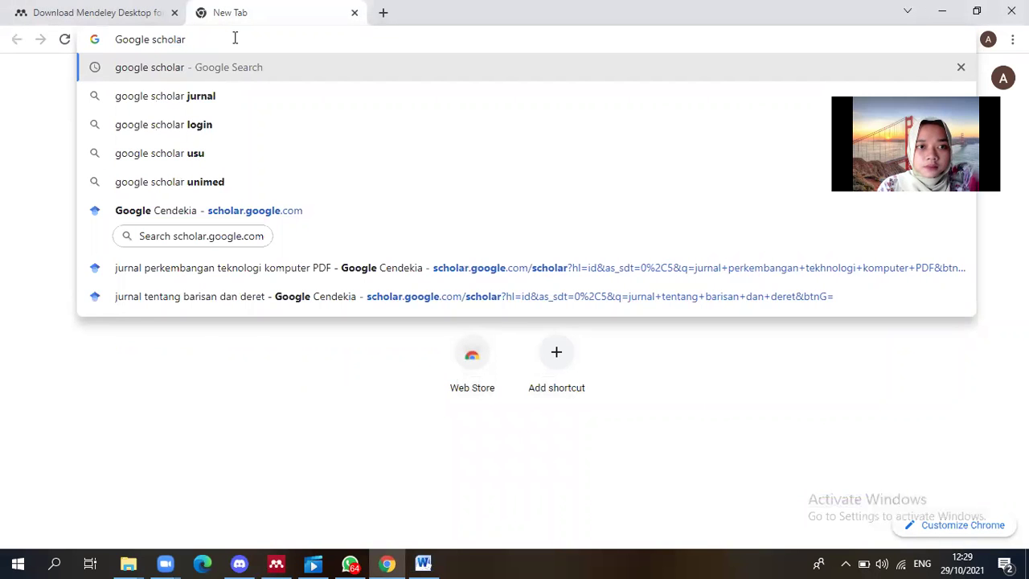
pyautogui.press('Return')
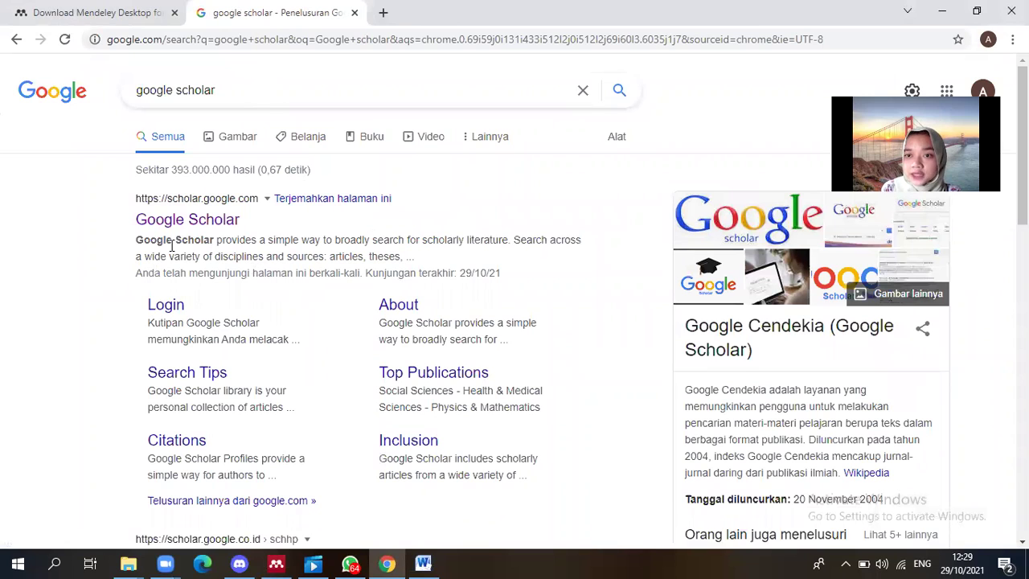
pyautogui.click(194, 227)
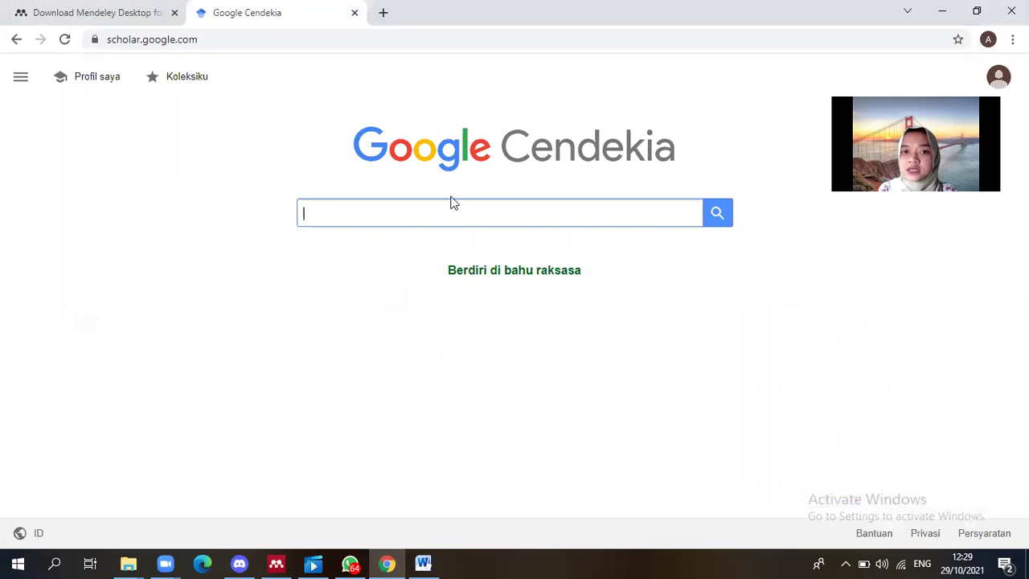
# Search Google Scholar for "sejarah perkembangan Komputer".
pyautogui.click(391, 209)
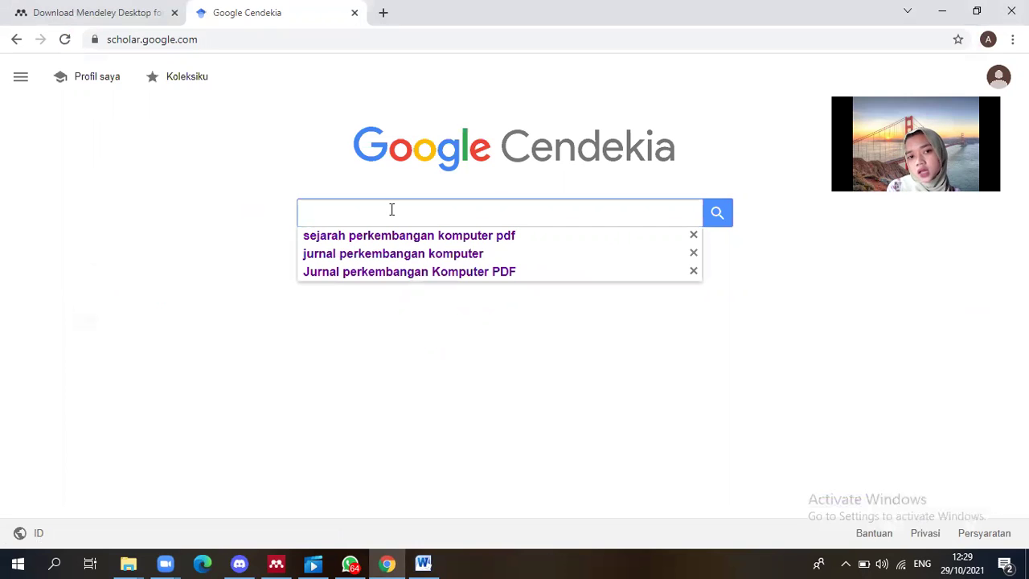
pyautogui.write('sejarah ')
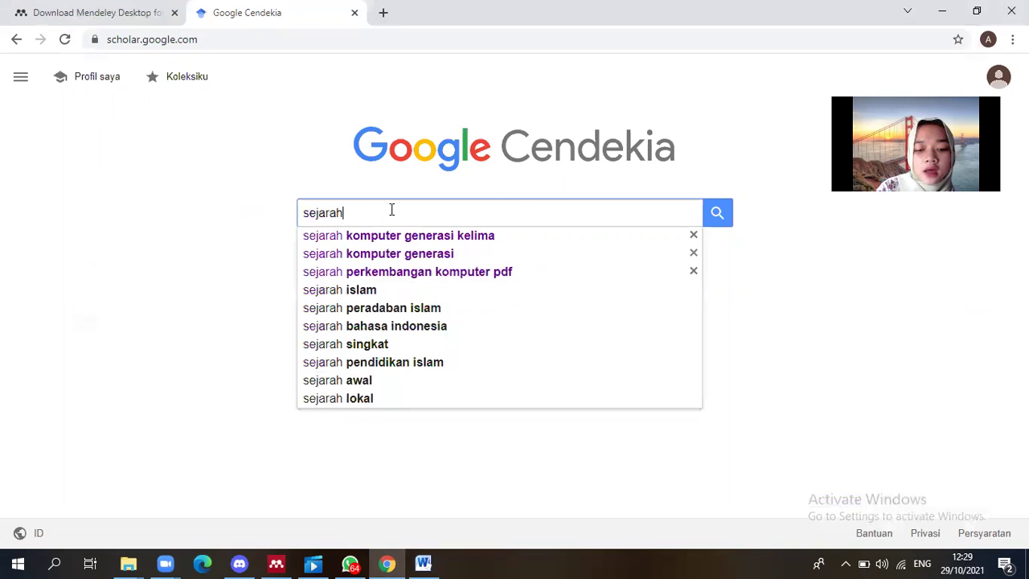
pyautogui.write('perke')
pyautogui.press('BackSpace')
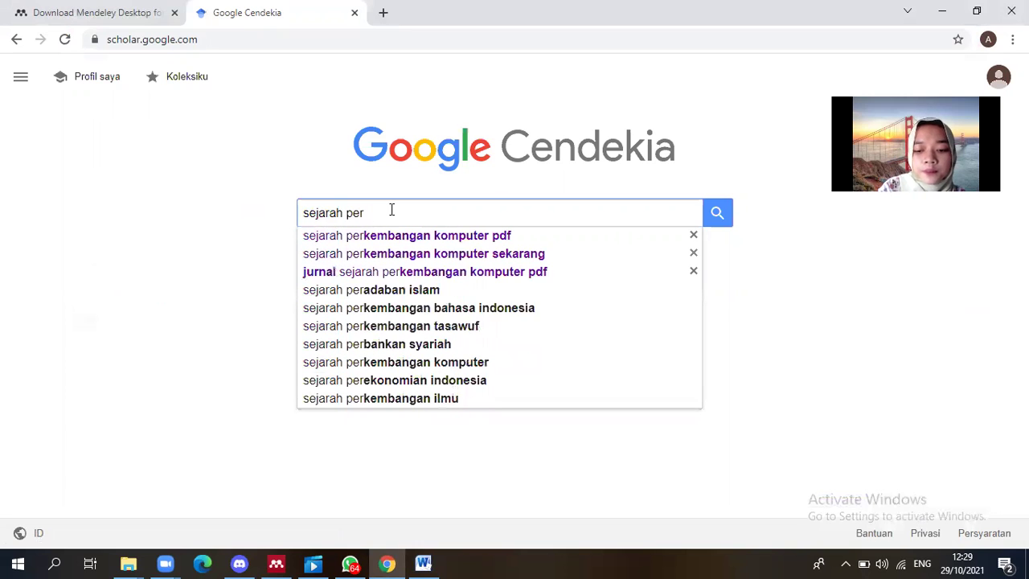
pyautogui.write('kembangan')
pyautogui.press('capslock')
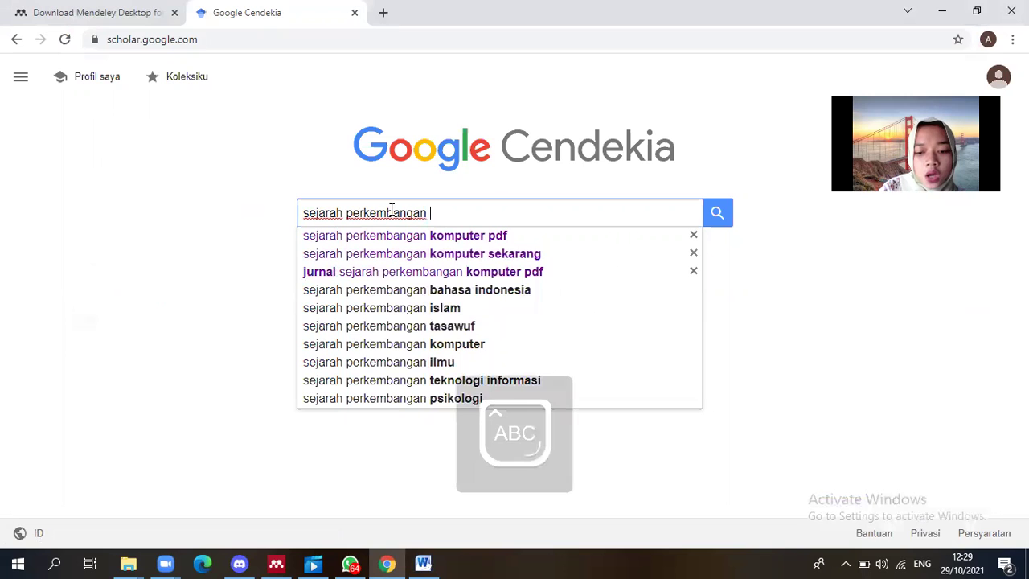
pyautogui.write('K')
pyautogui.press('capslock')
pyautogui.write('omputer')
pyautogui.press('Escape')
pyautogui.press('Return')
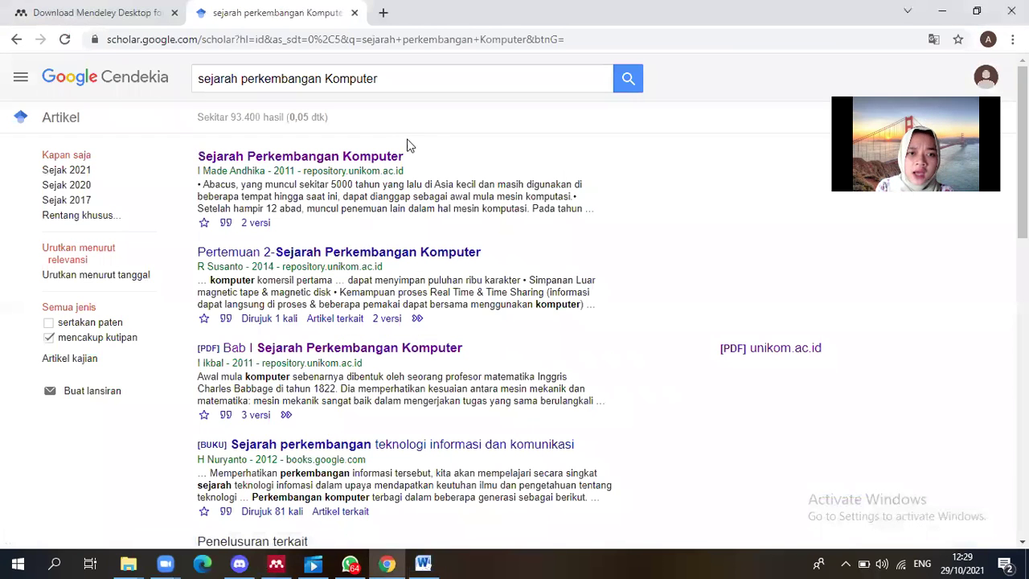
# Refine the Google Scholar search to "sejarah perkembangan Komputer PDF".
pyautogui.click(401, 83)
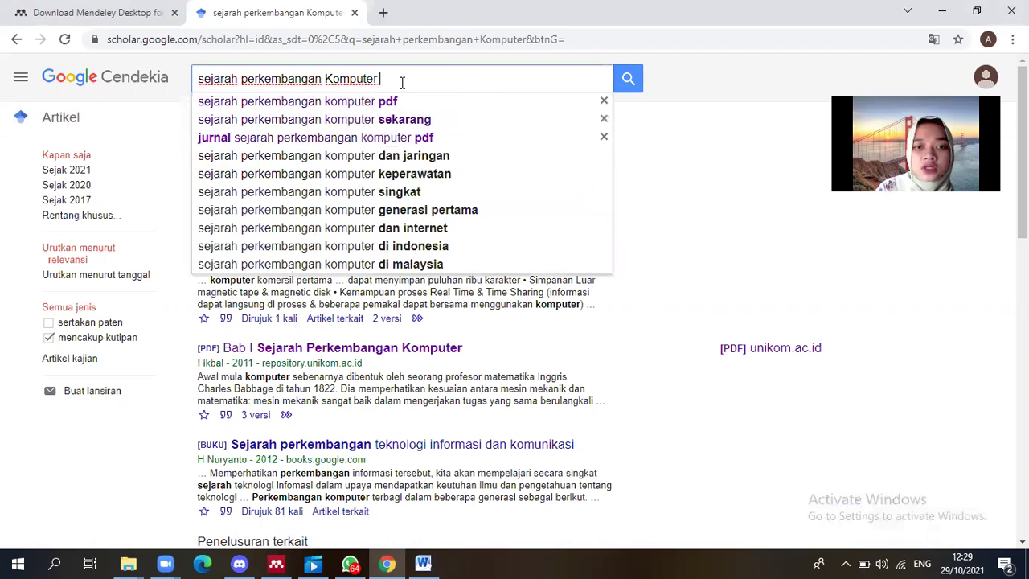
pyautogui.press('capslock')
pyautogui.write('PDF')
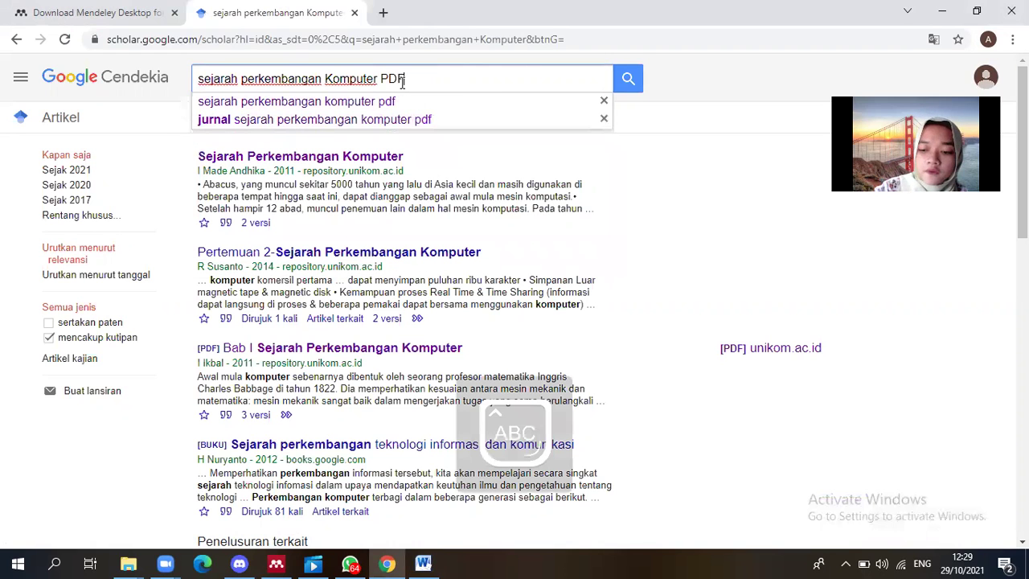
pyautogui.press('Return')
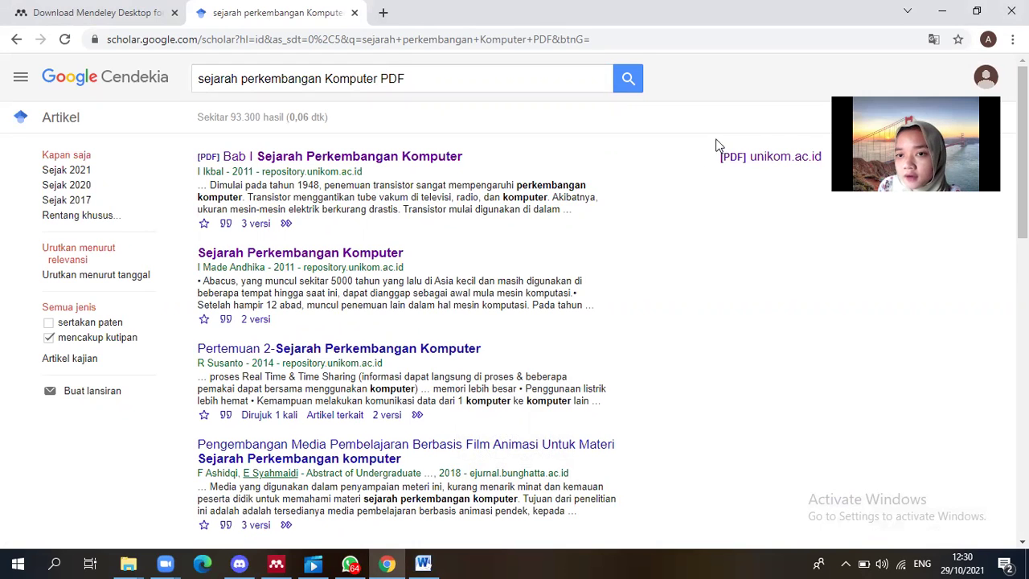
# Look through the search results and open the unikom.ac.id PDF of "Bab I Sejarah Perkembangan Komputer".
pyautogui.scroll(-5, 534, 300)
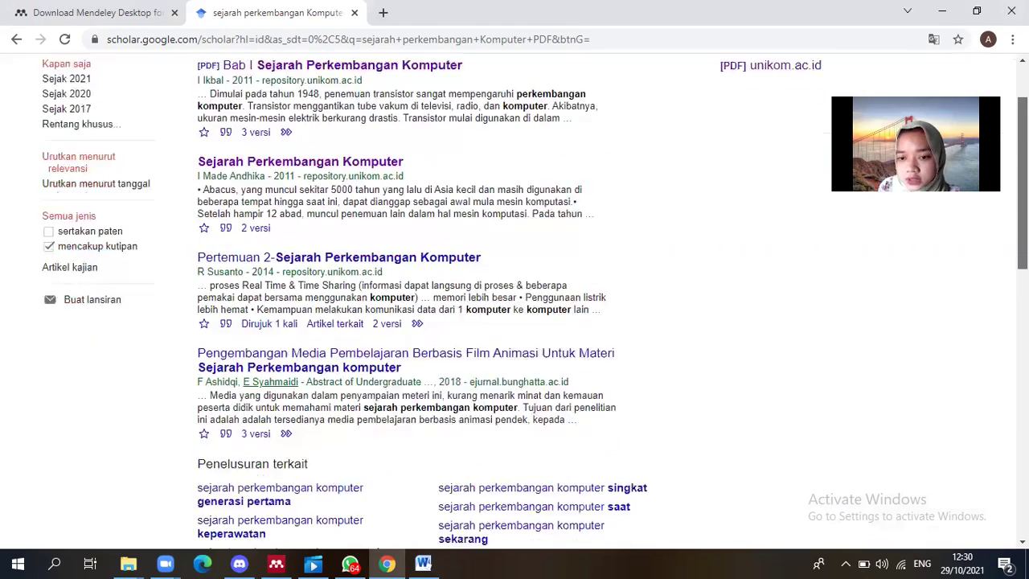
pyautogui.scroll(-3, 768, 329)
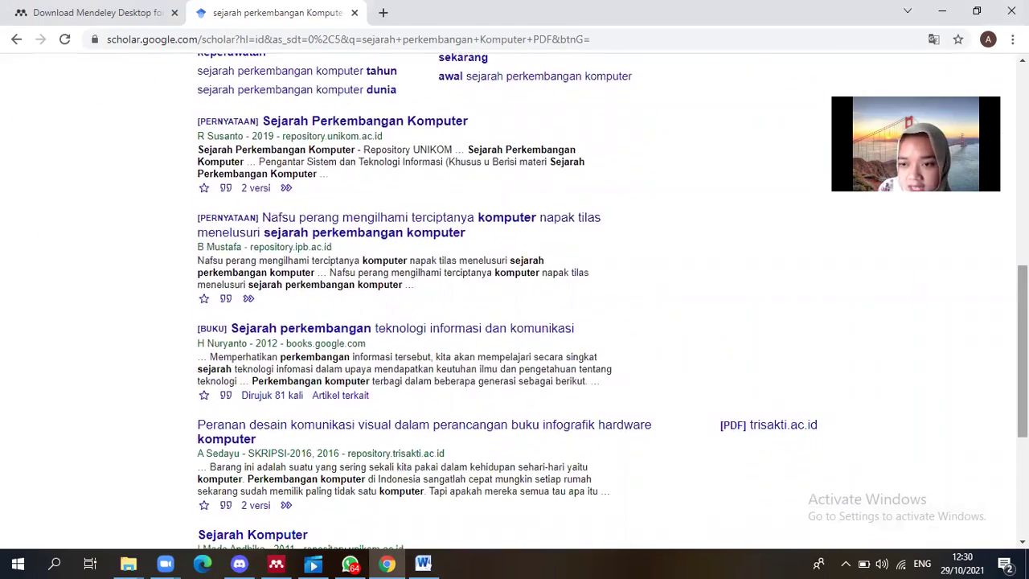
pyautogui.scroll(-3, 804, 402)
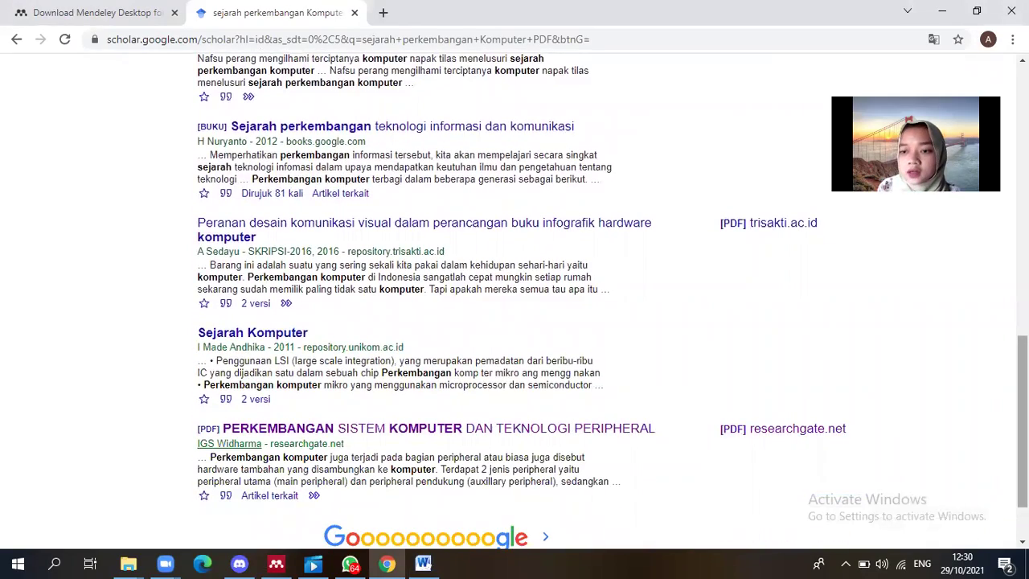
pyautogui.scroll(-1, 848, 419)
pyautogui.scroll(12, 611, 301)
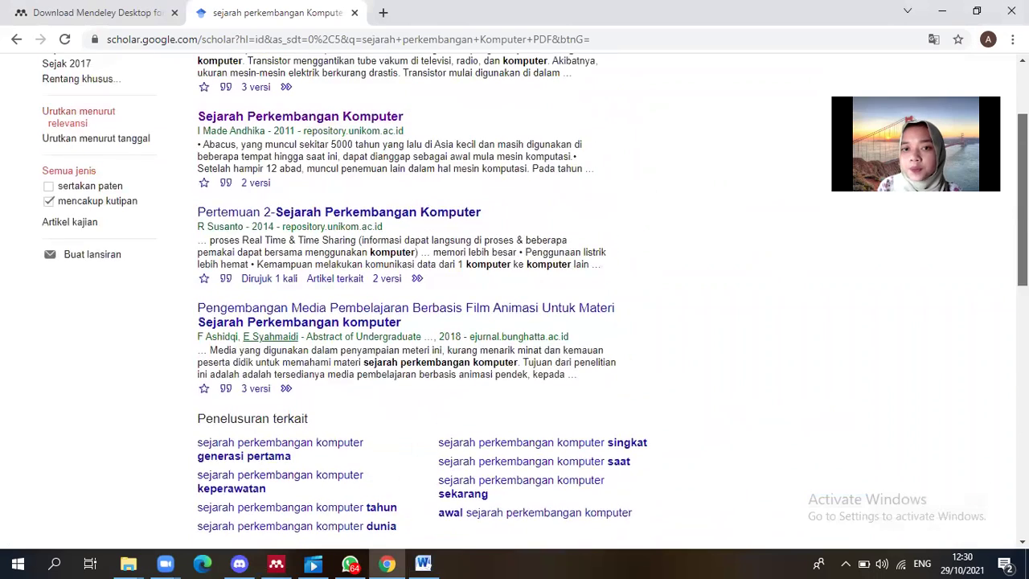
pyautogui.scroll(1, 705, 166)
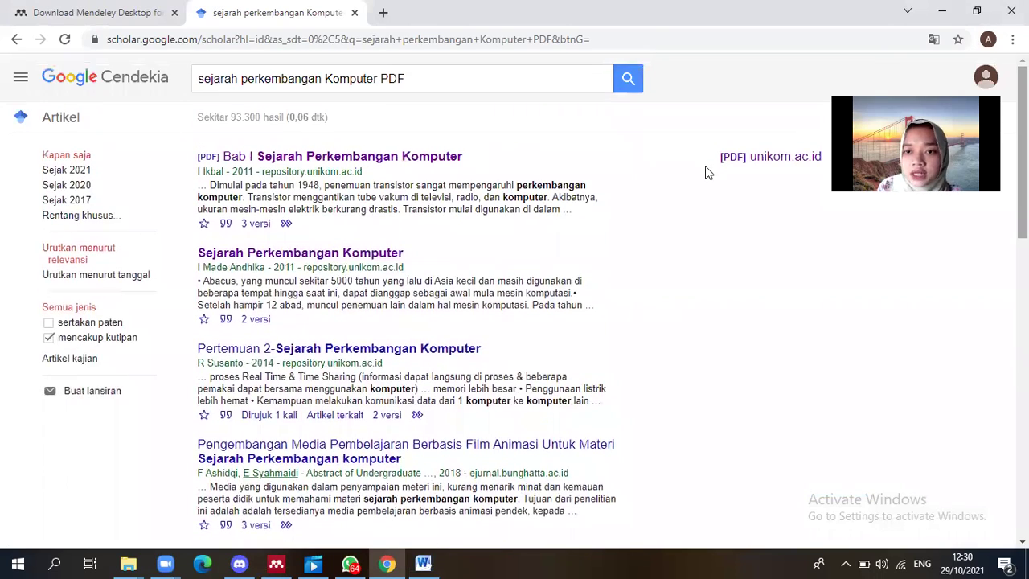
pyautogui.rightClick(738, 166)
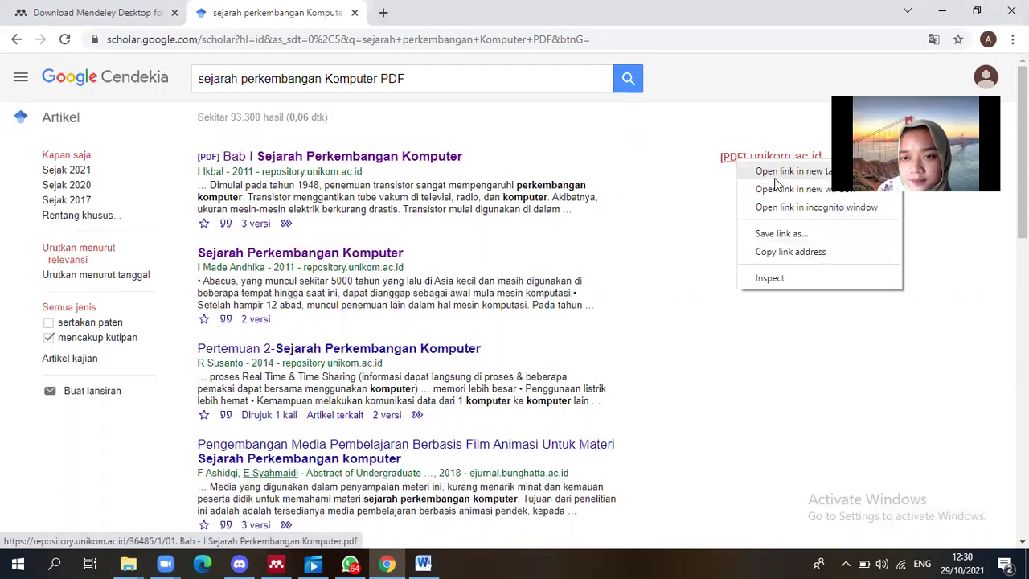
pyautogui.click(777, 172)
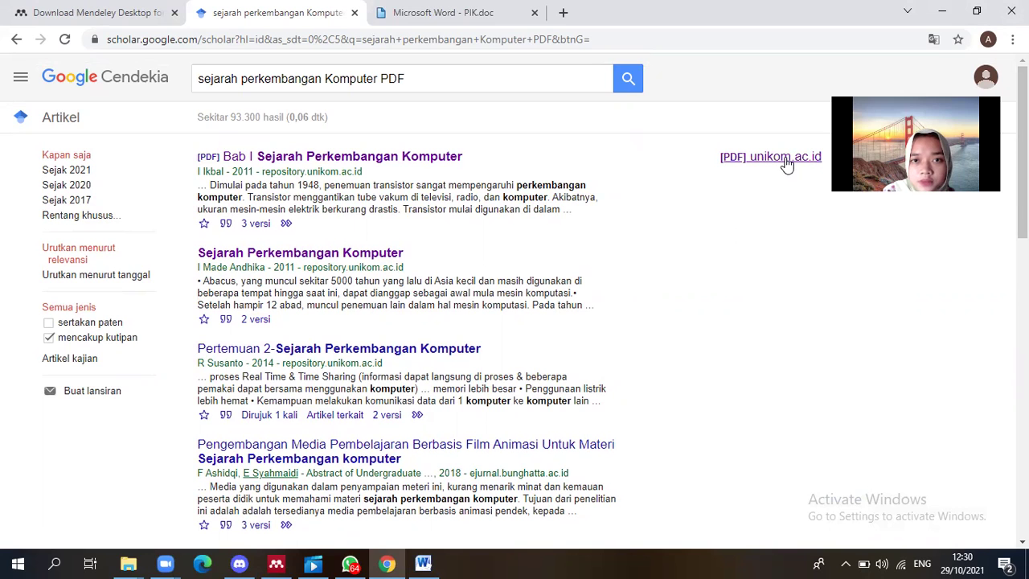
pyautogui.click(783, 157)
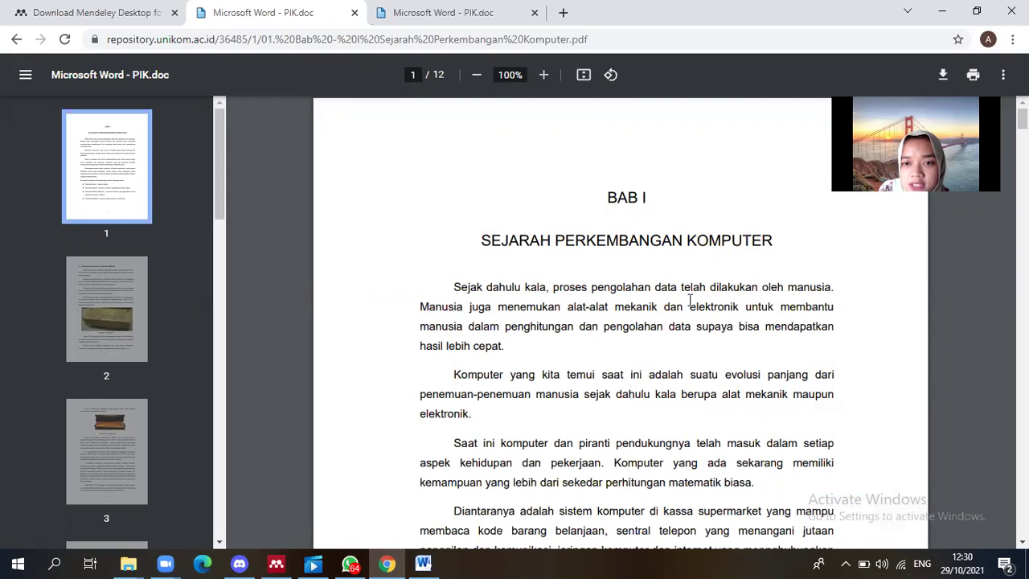
# Skim the PDF and download it as "01. Bab - I Sejarah Perkembangan Komputer.pdf" to the UMSU PGSD folder.
pyautogui.scroll(-20, 620, 322)
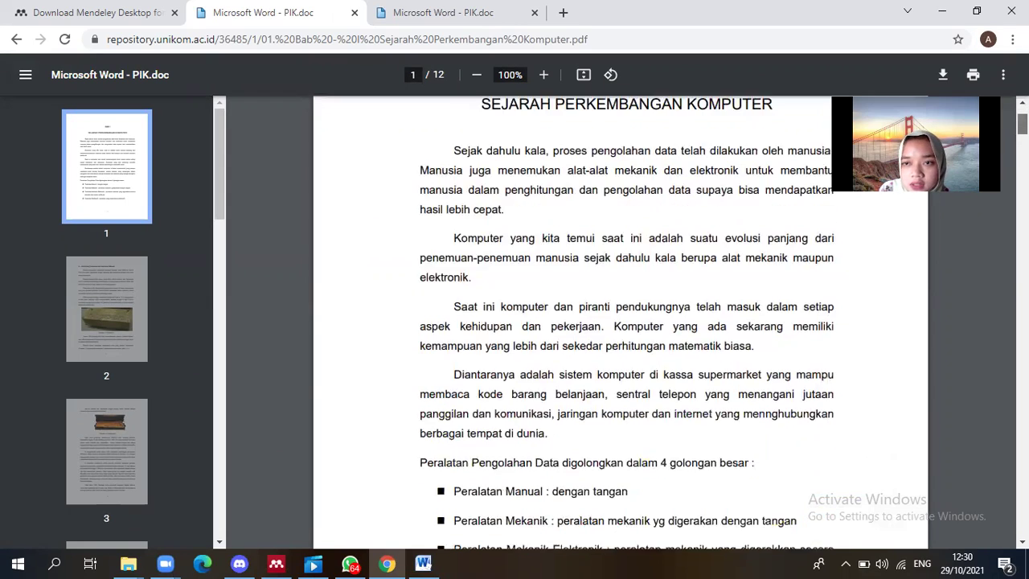
pyautogui.scroll(-20, 621, 321)
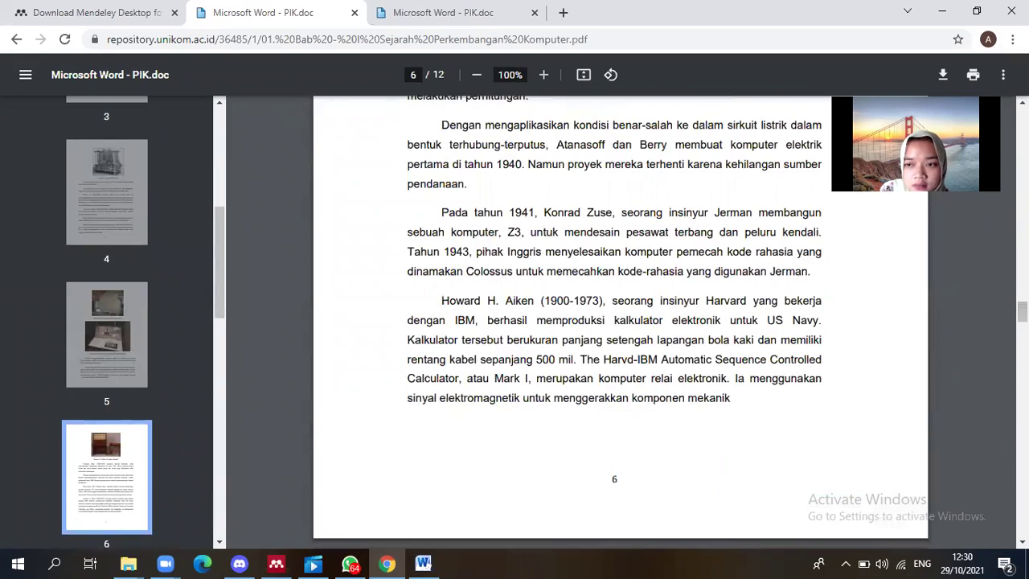
pyautogui.scroll(-20, 621, 321)
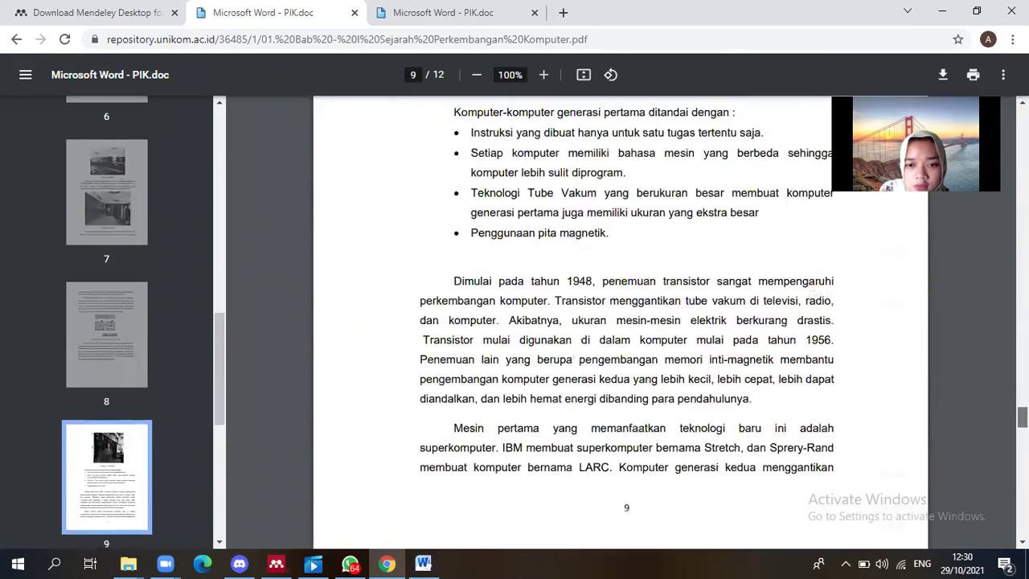
pyautogui.scroll(-20, 620, 321)
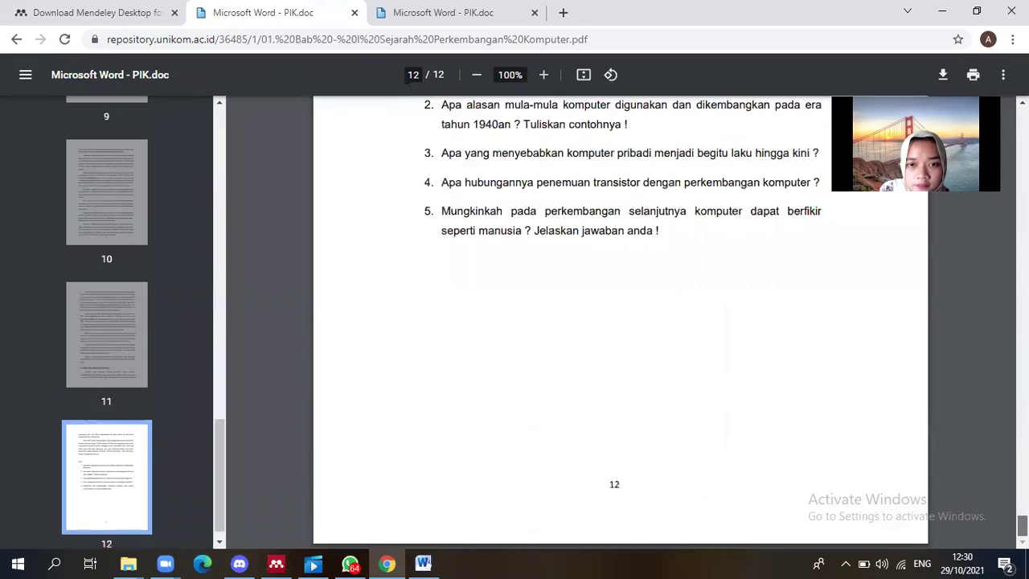
pyautogui.scroll(20, 620, 321)
pyautogui.scroll(20, 620, 321)
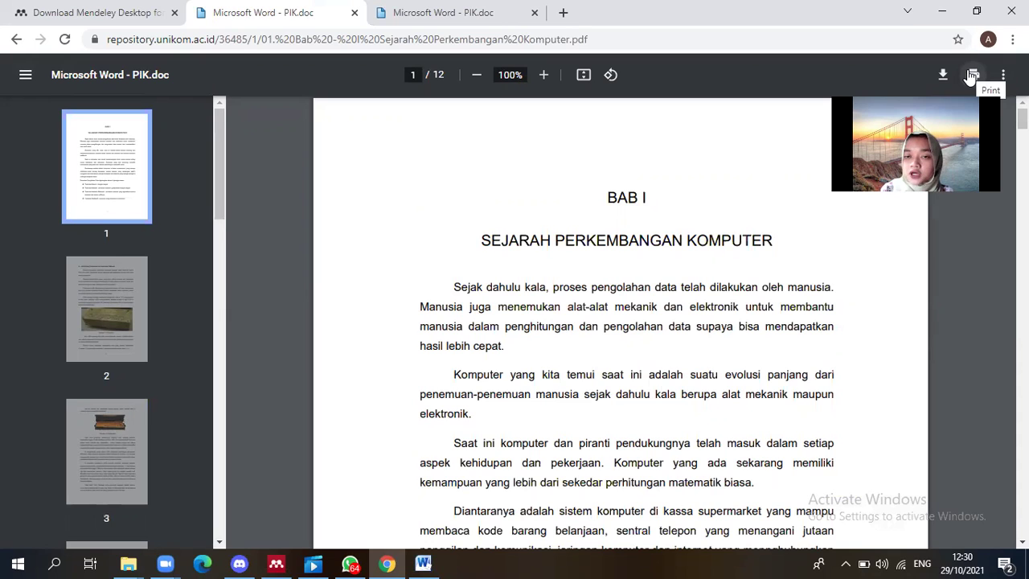
pyautogui.click(941, 76)
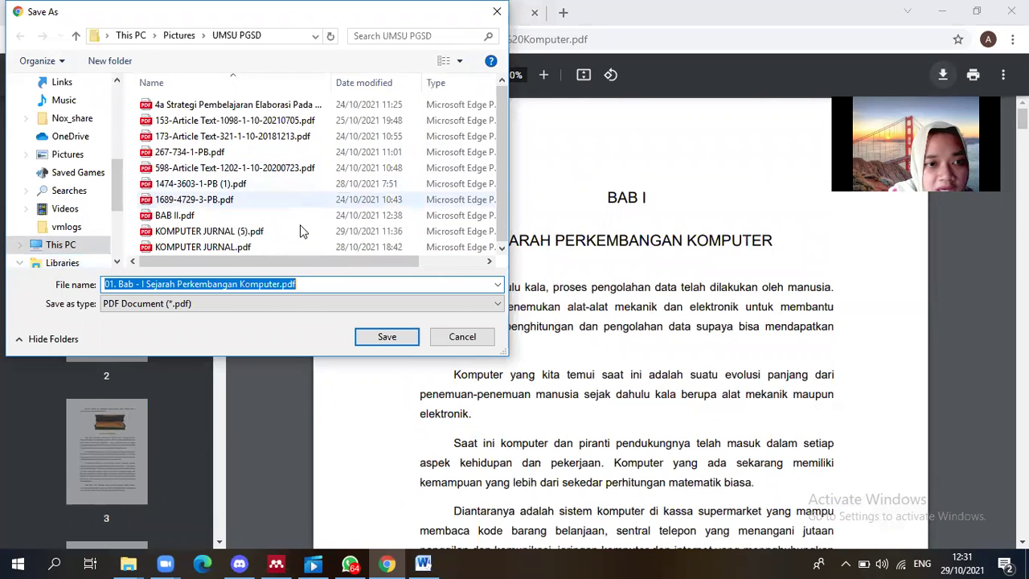
pyautogui.click(386, 338)
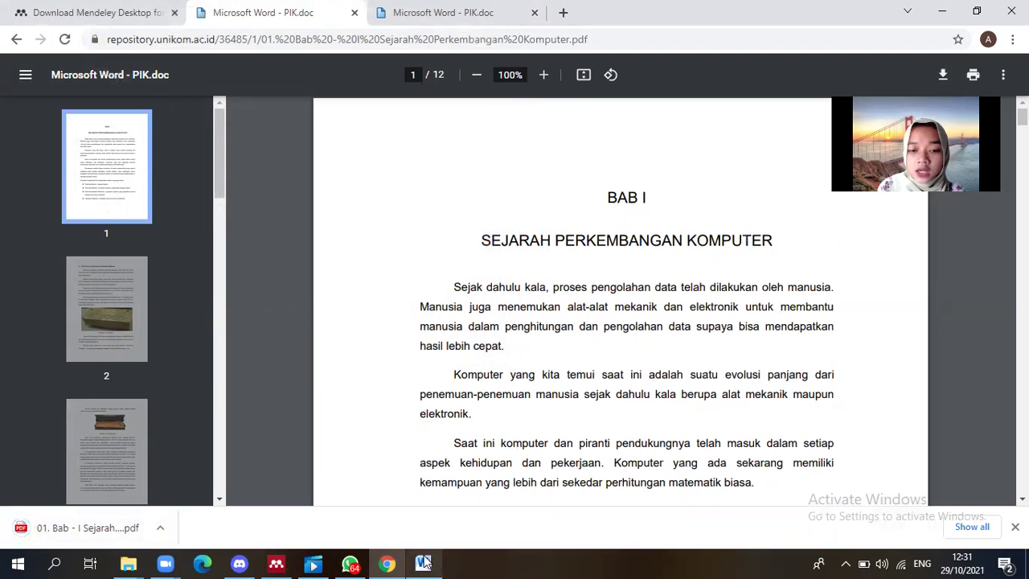
# Switch to Mendeley Desktop and add "01. Bab - I Sejarah Perkembangan Komputer.pdf" to the "Tugas Komputer ke 2" folder.
pyautogui.click(274, 564)
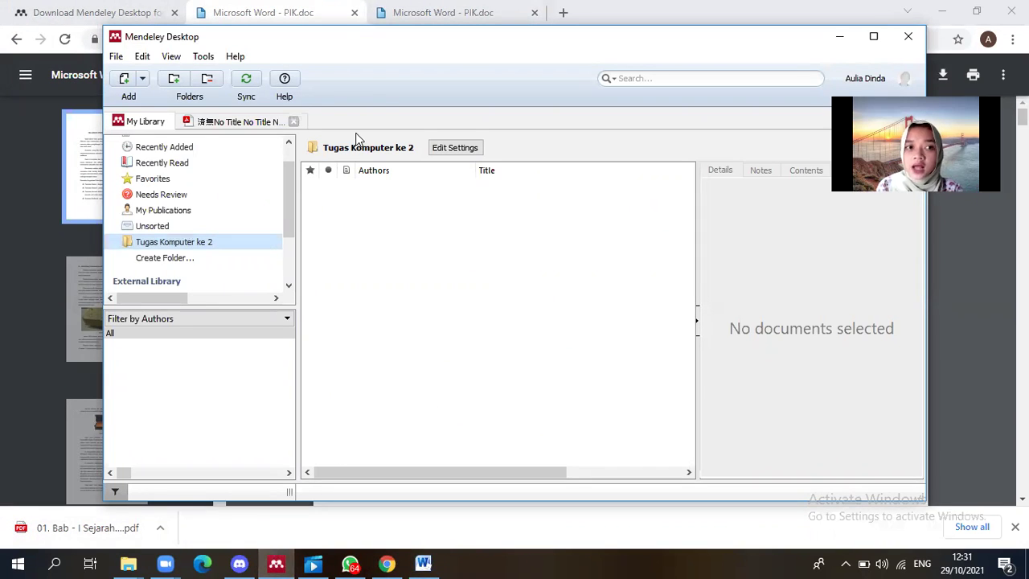
pyautogui.click(143, 83)
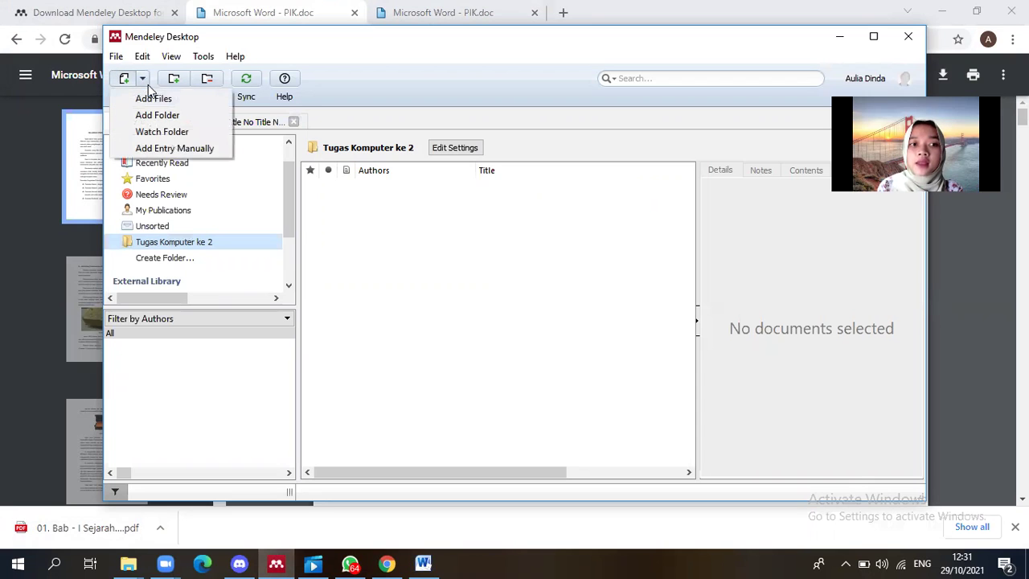
pyautogui.click(152, 100)
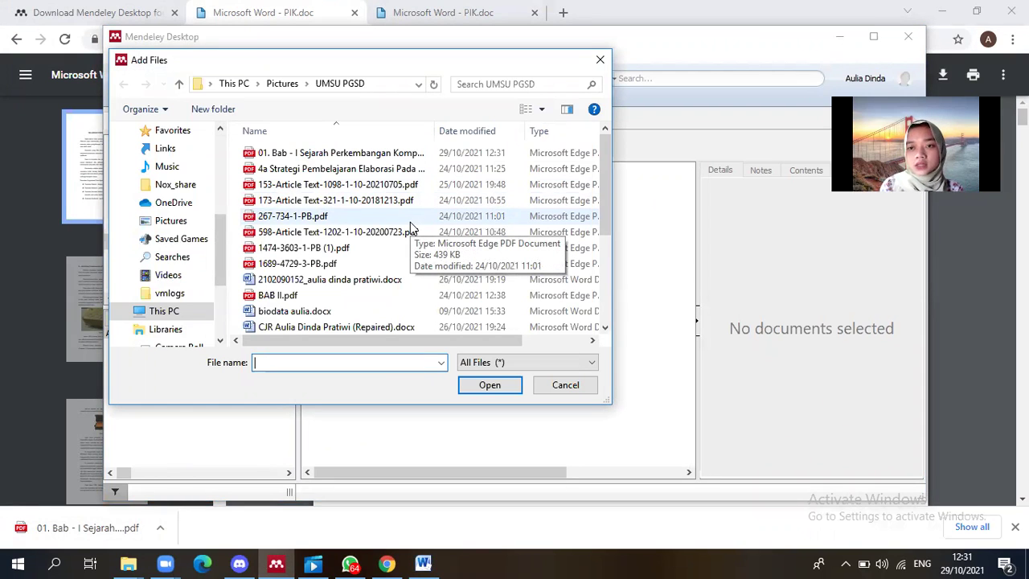
pyautogui.click(378, 152)
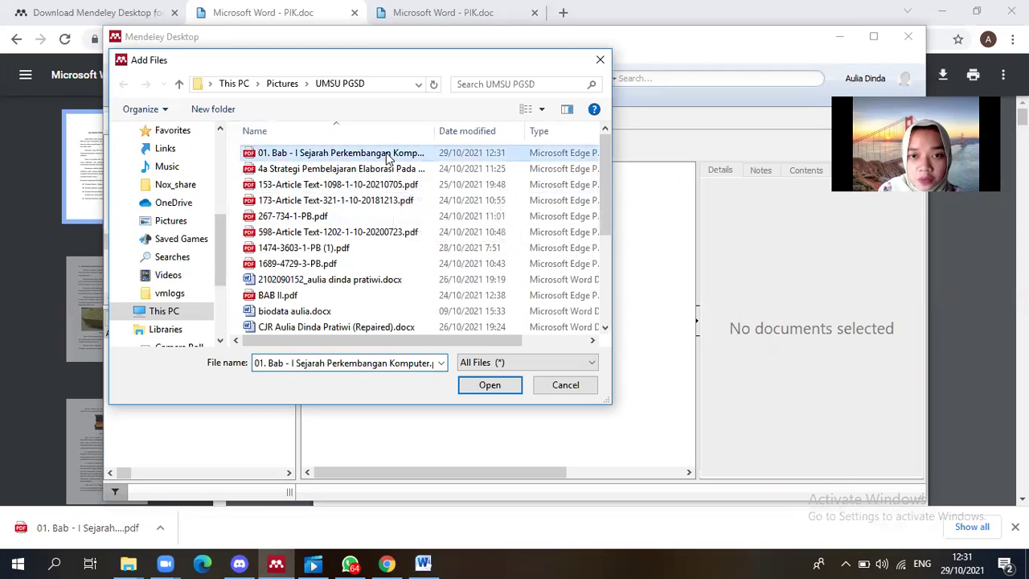
pyautogui.click(502, 386)
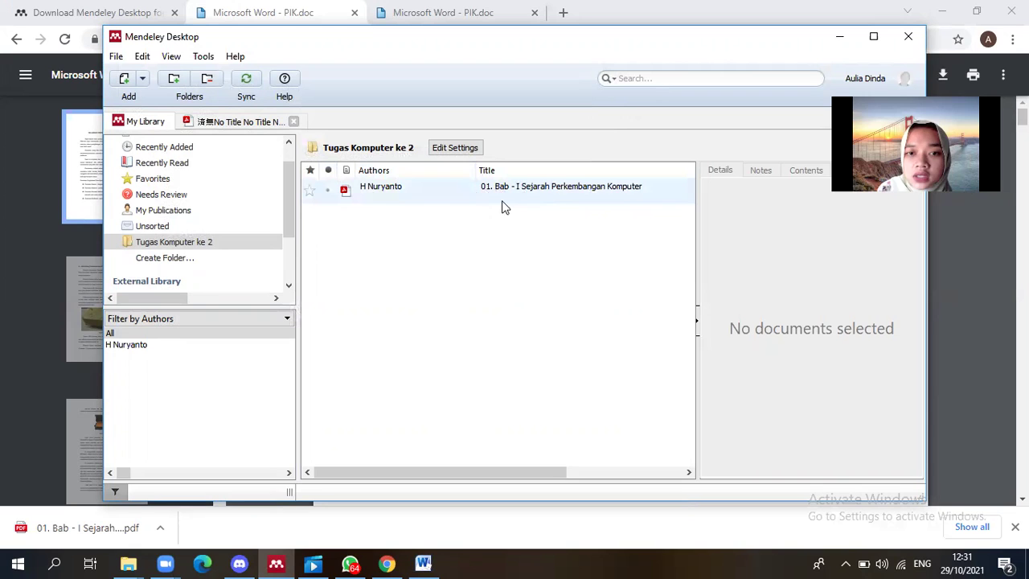
# Check the added document's entry columns and open its PDF in the Mendeley viewer.
pyautogui.moveTo(517, 473); pyautogui.dragTo(632, 475)
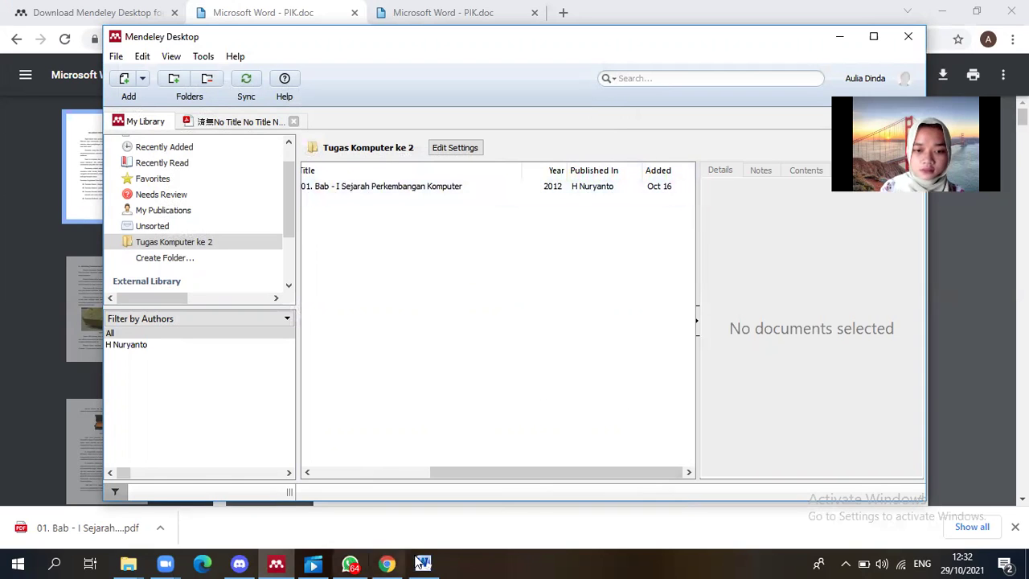
pyautogui.click(536, 192)
pyautogui.doubleClick(533, 192)
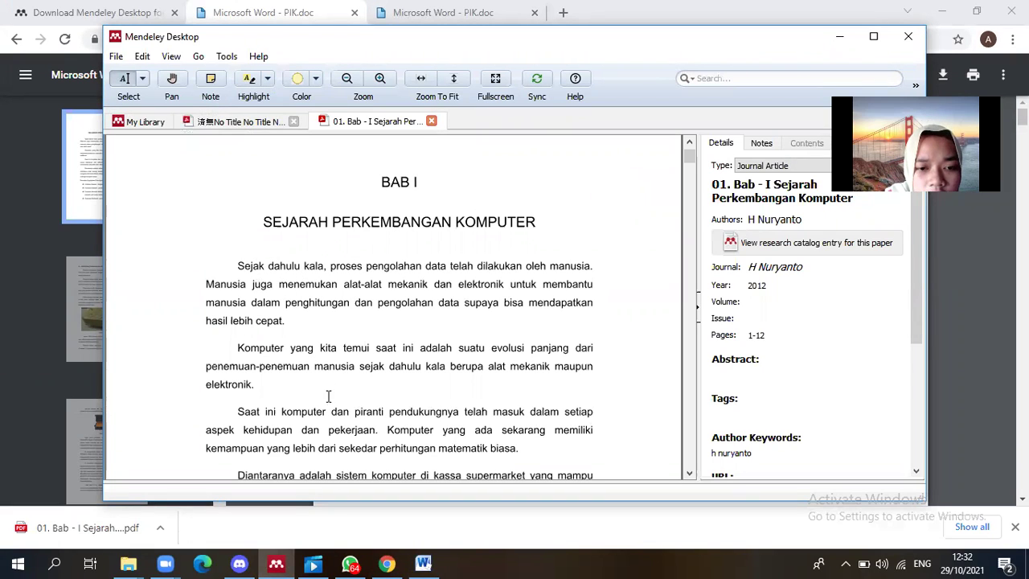
# Copy the first paragraph's second sentence, from "Manusia juga menemukan" through "hasil lebih cepat".
pyautogui.moveTo(689, 154)
pyautogui.mouseDown()
pyautogui.moveTo(688, 221)
pyautogui.moveTo(689, 153)
pyautogui.moveTo(691, 163)
pyautogui.mouseUp()
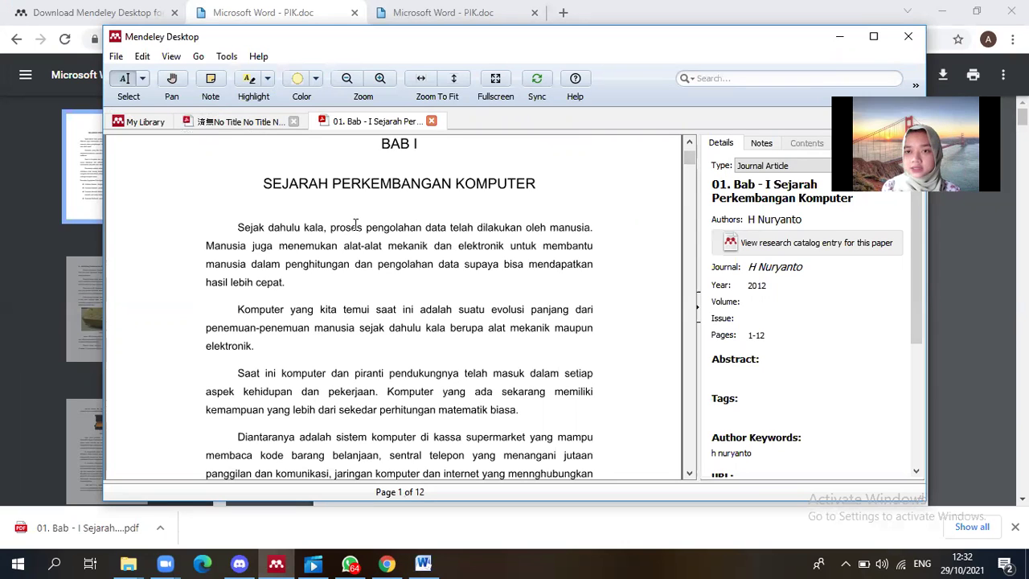
pyautogui.moveTo(208, 244); pyautogui.dragTo(214, 249)
pyautogui.click(198, 245)
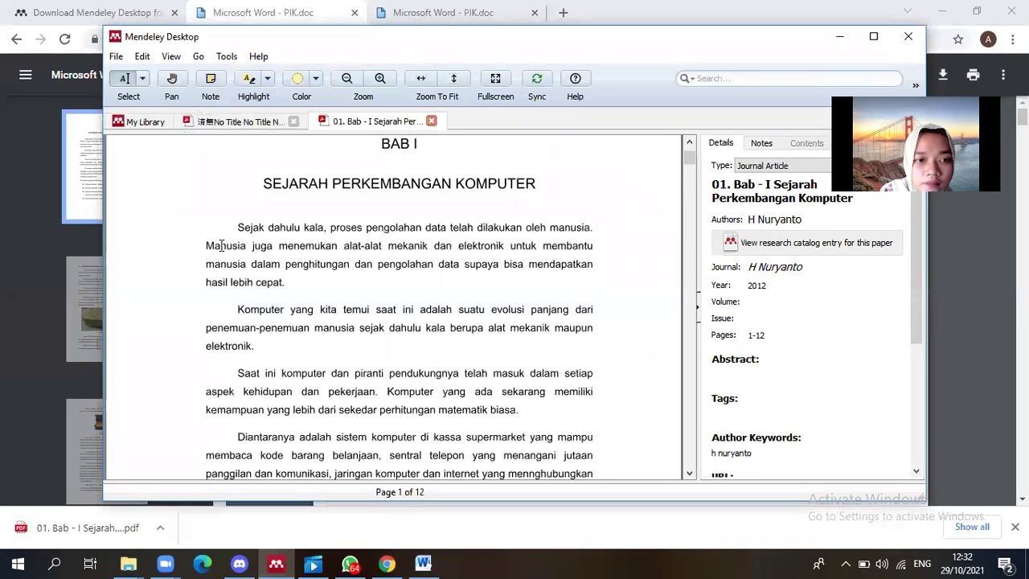
pyautogui.moveTo(282, 282); pyautogui.dragTo(297, 264)
pyautogui.click(206, 247)
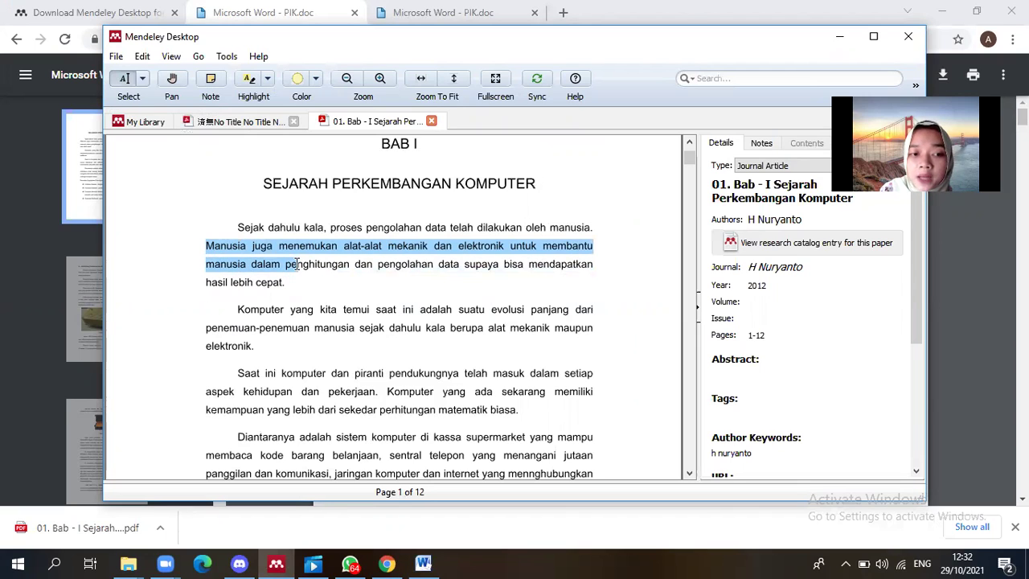
pyautogui.moveTo(298, 264); pyautogui.dragTo(281, 289)
pyautogui.hotkey('ctrl', 'c')
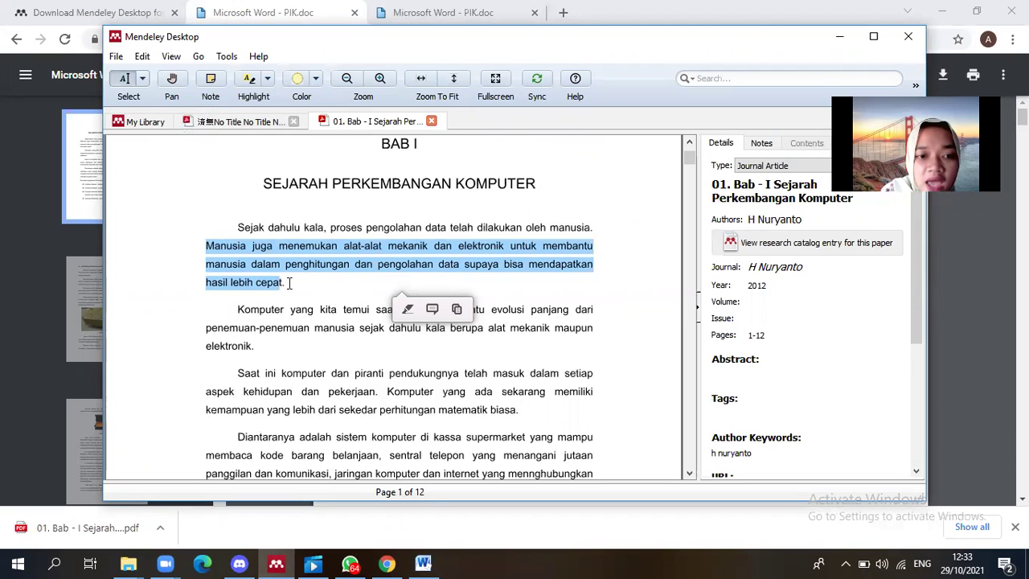
# Switch to Word, paste the copied sentence as text only into the blank document, and complete its ending as "cepat.".
pyautogui.click(428, 563)
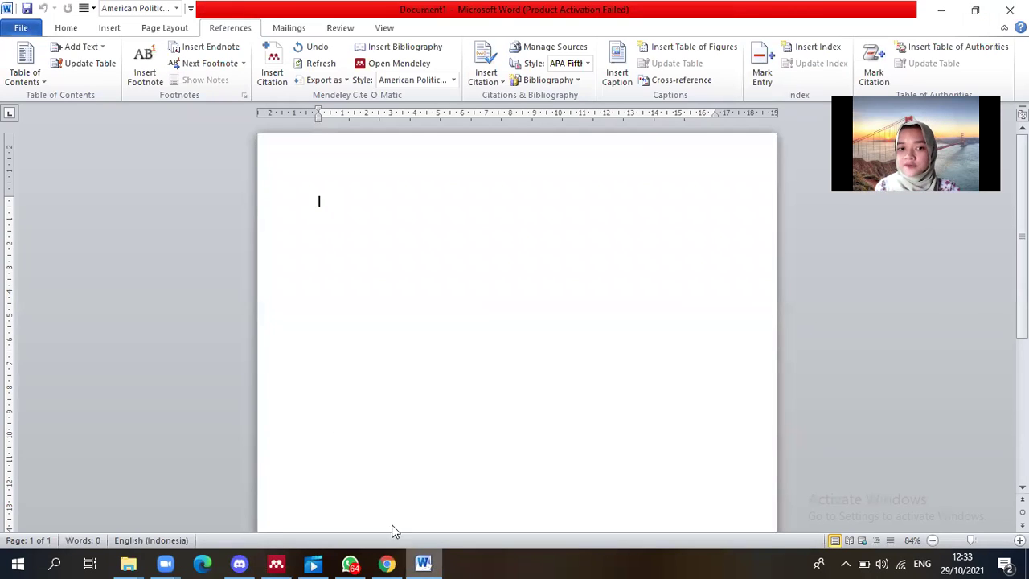
pyautogui.rightClick(339, 196)
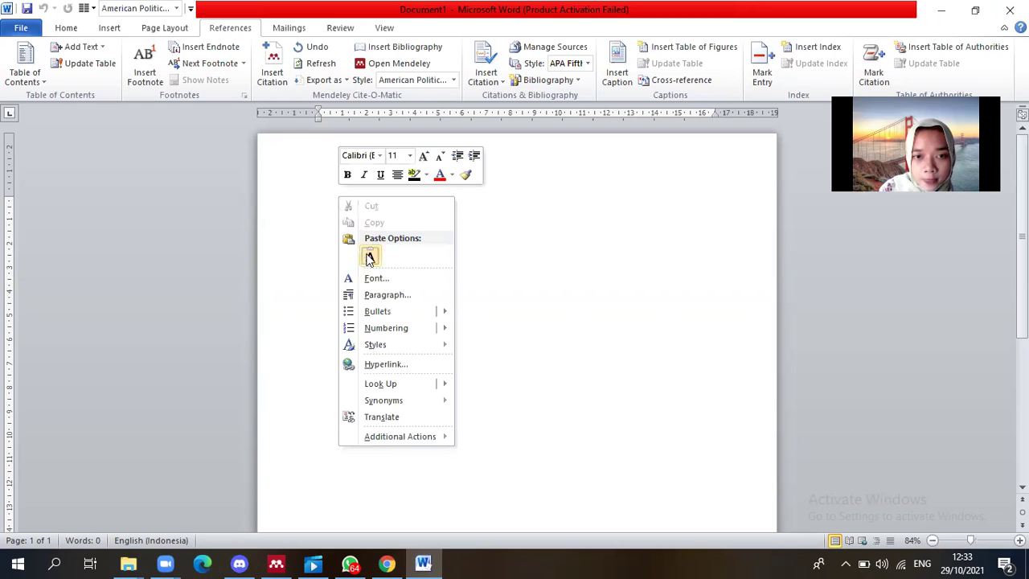
pyautogui.click(370, 256)
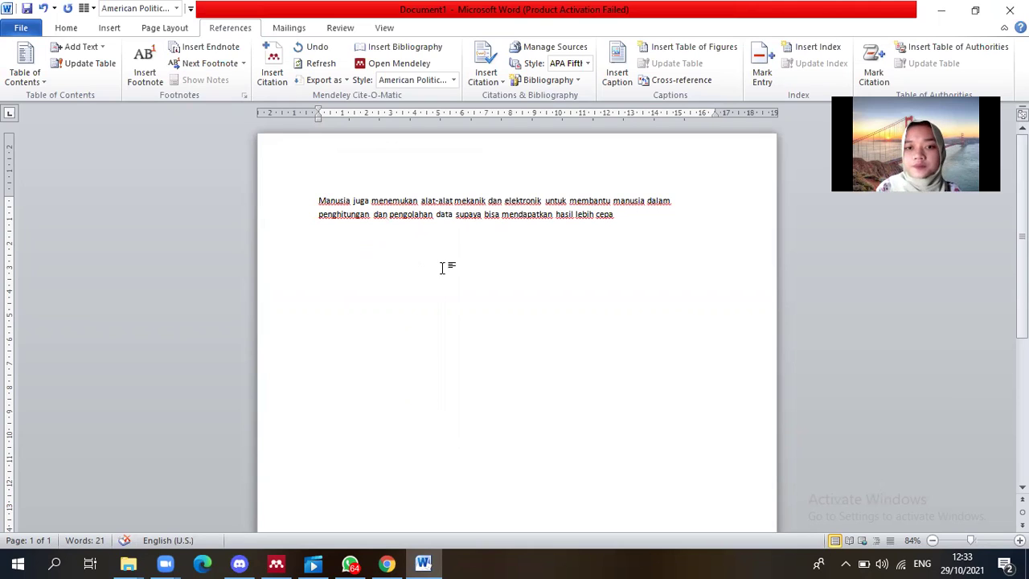
pyautogui.write('T.')
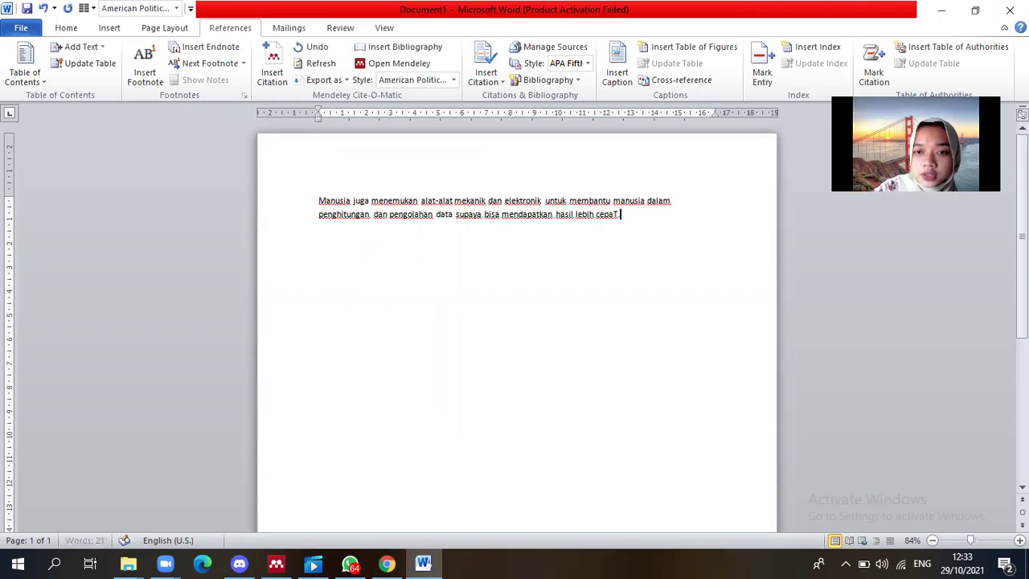
pyautogui.press('BackSpace')
pyautogui.press('BackSpace')
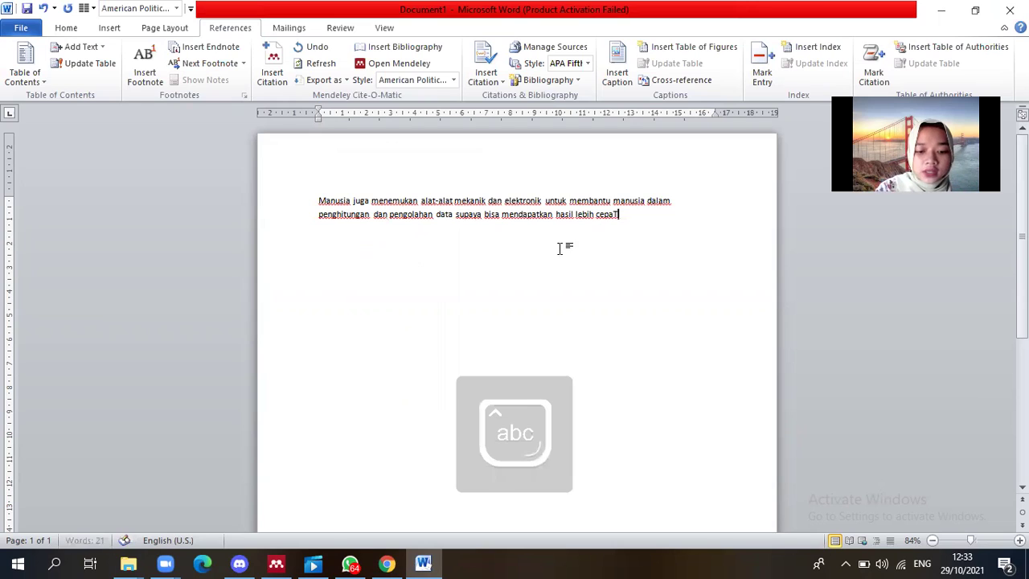
pyautogui.write('t.')
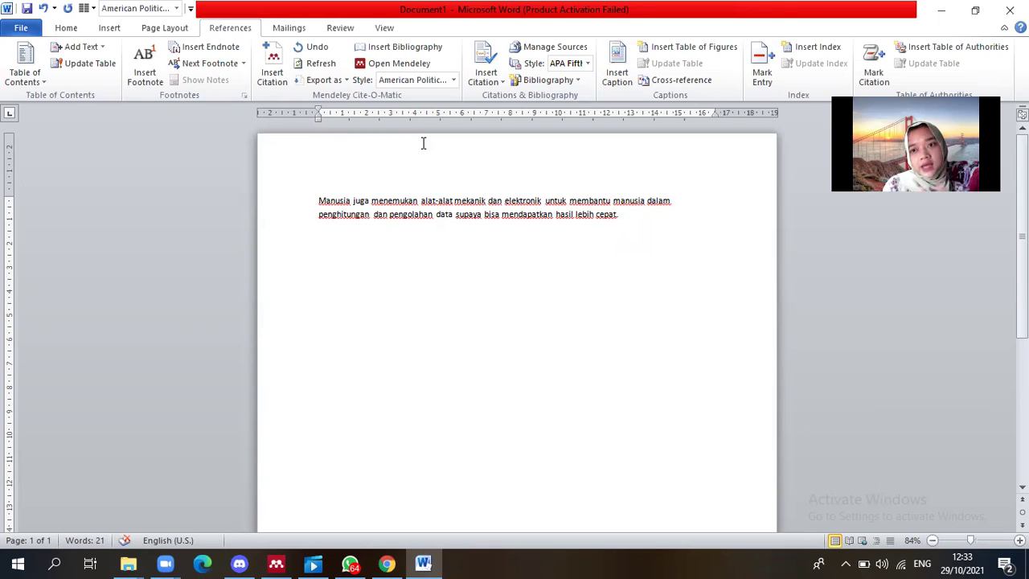
# Switch to Mendeley Desktop and check the author of the document in the "Tugas Komputer ke 2" folder.
pyautogui.click(281, 69)
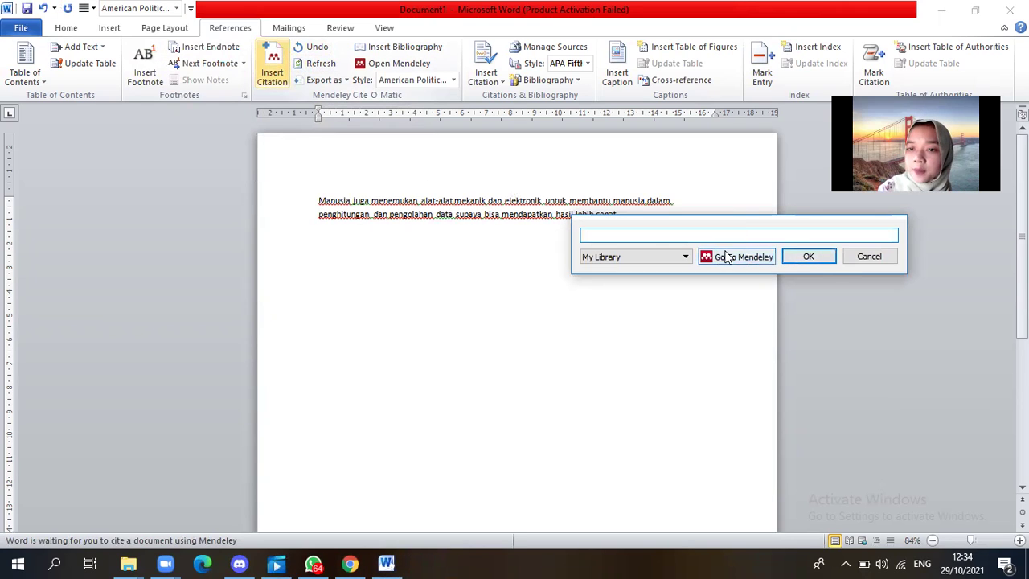
pyautogui.click(861, 265)
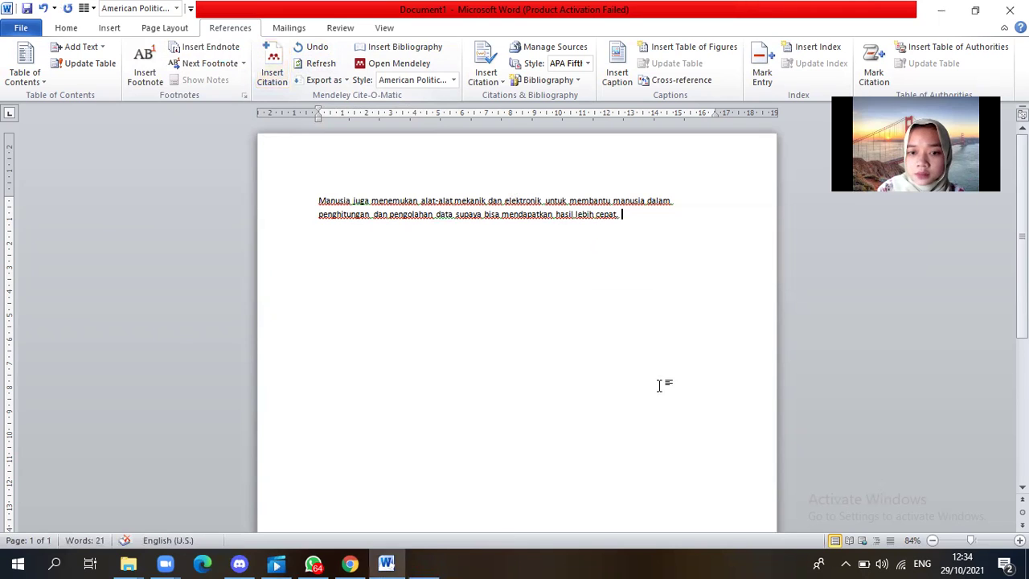
pyautogui.moveTo(424, 562)
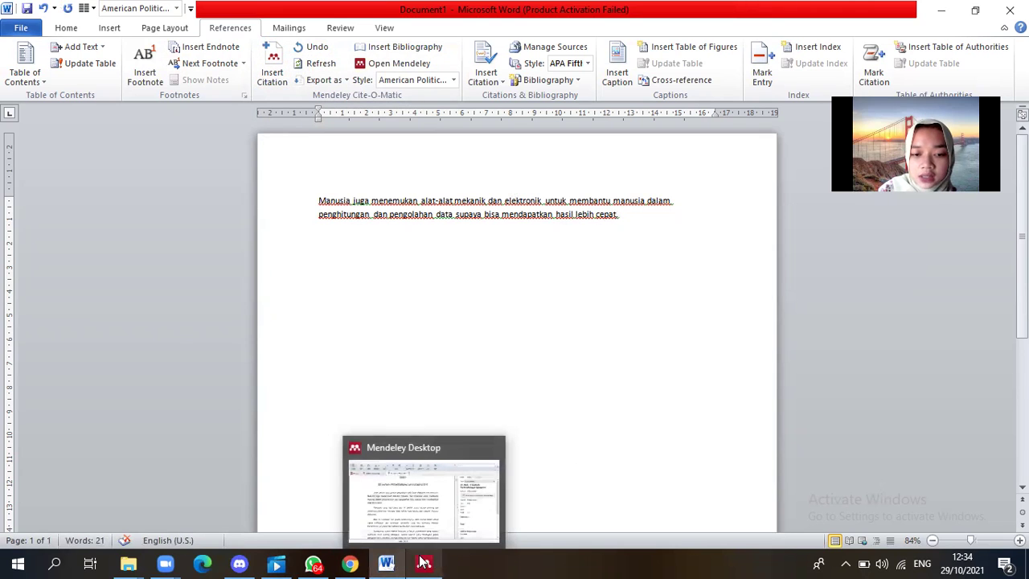
pyautogui.click(425, 562)
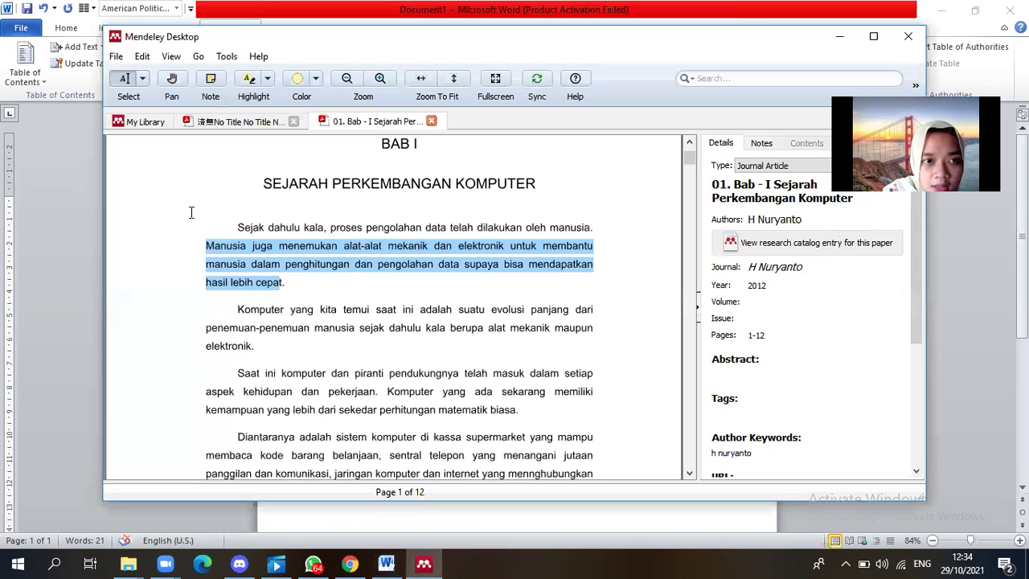
pyautogui.click(160, 122)
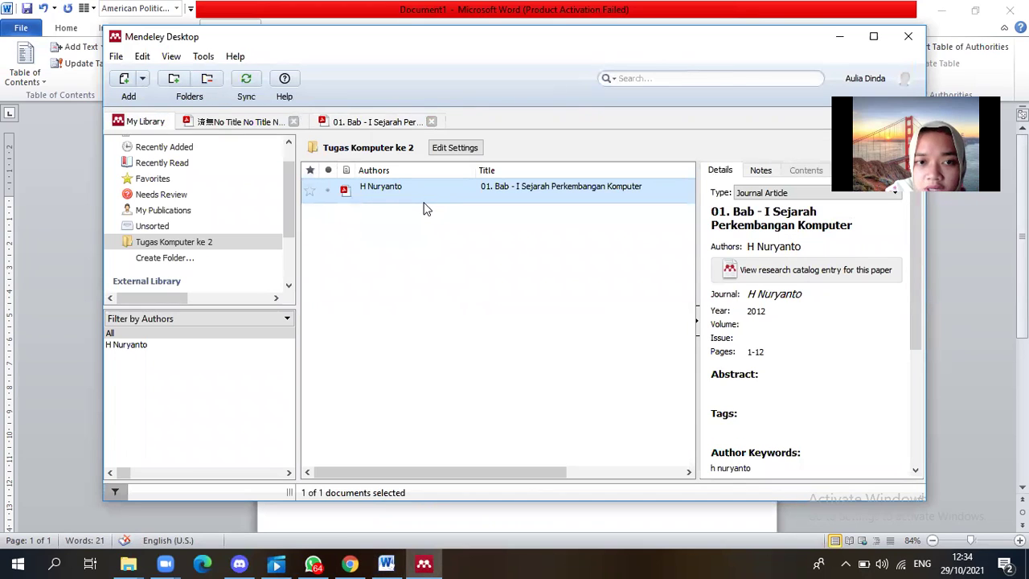
# Switch to Word and insert a Mendeley citation of "01. Bab - I Sejarah Perkembangan Komputer" at the end of the pasted sentence.
pyautogui.click(385, 563)
pyautogui.click(271, 72)
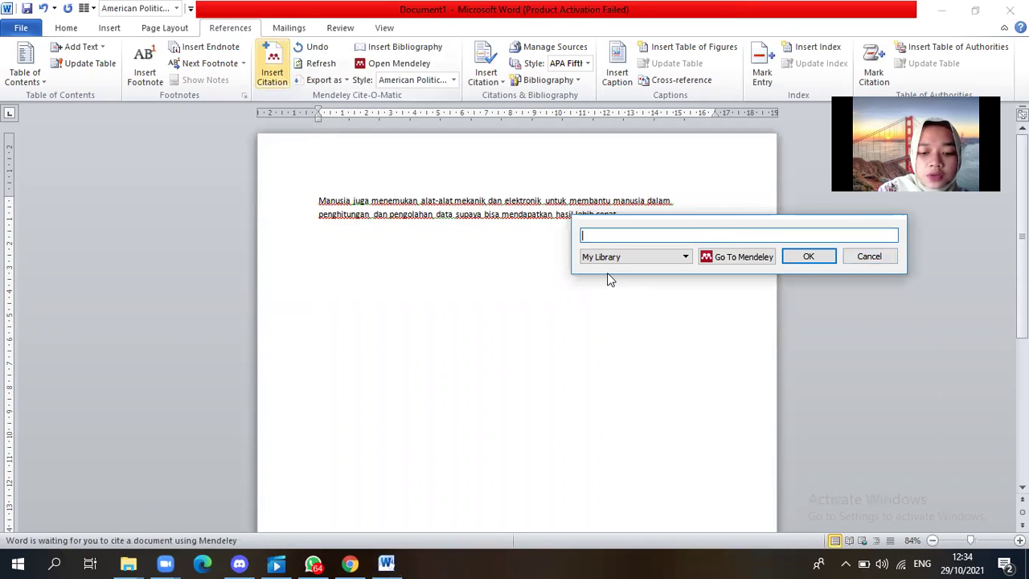
pyautogui.write('nury')
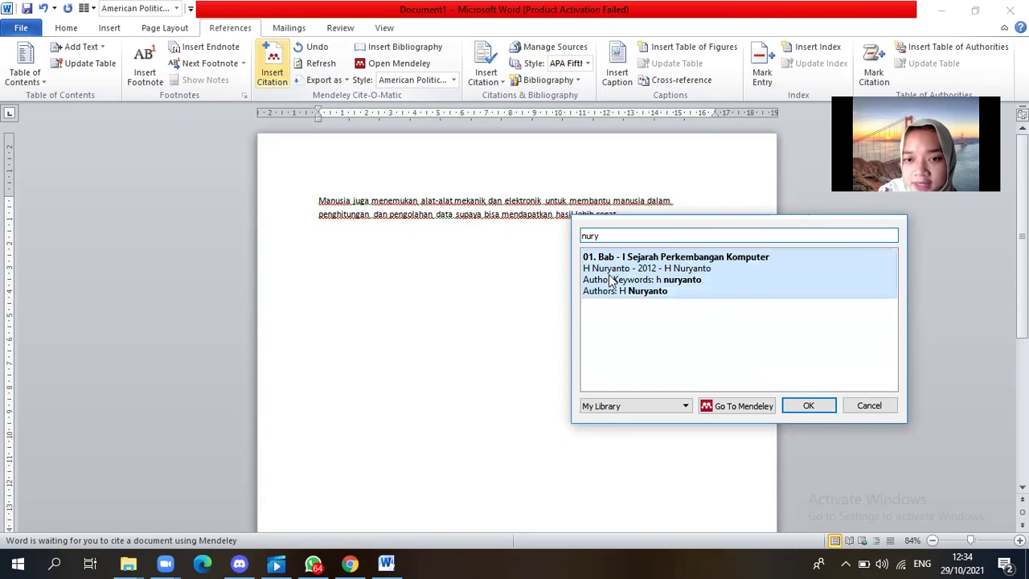
pyautogui.click(611, 280)
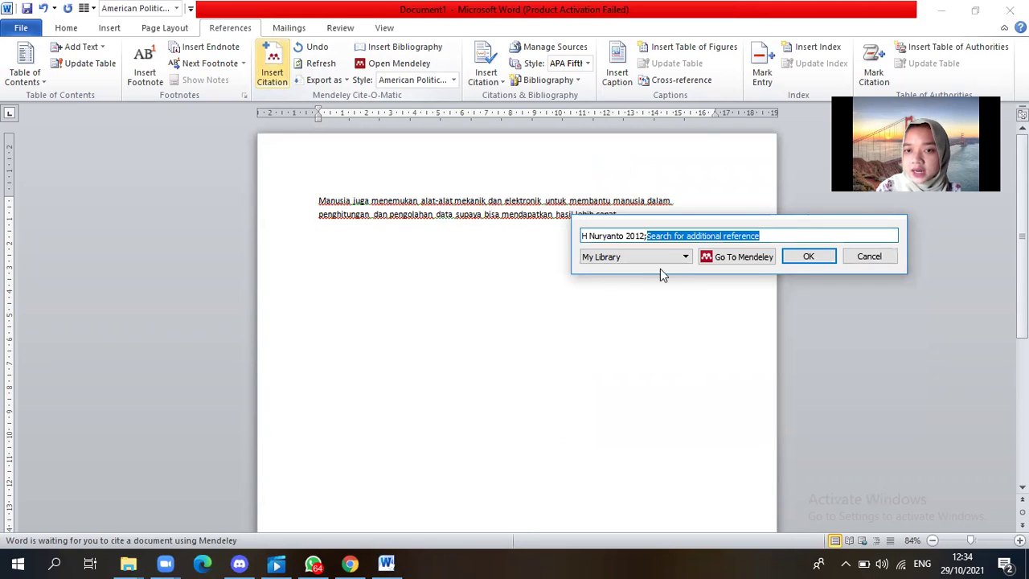
pyautogui.click(820, 260)
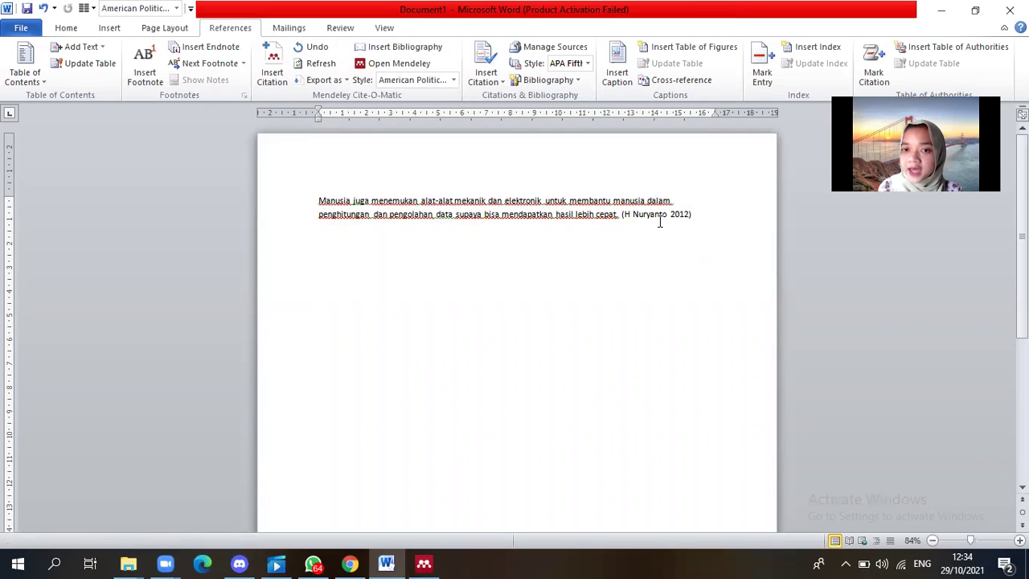
pyautogui.click(649, 213)
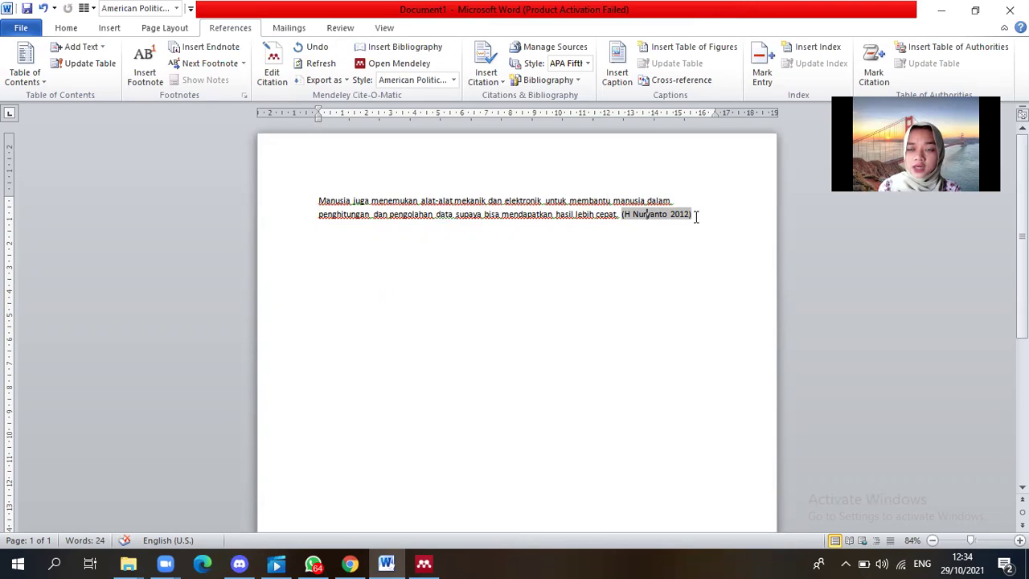
# Begin the sentence with "Menurut" followed by a Mendeley citation of "01. Bab - I Sejarah Perkembangan Komputer".
pyautogui.click(322, 199)
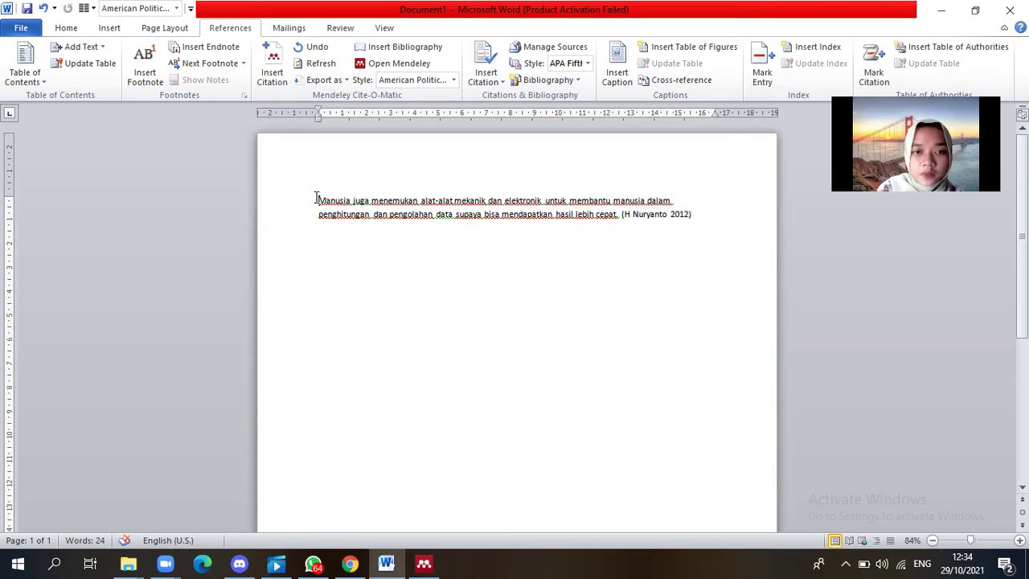
pyautogui.write('Menurut')
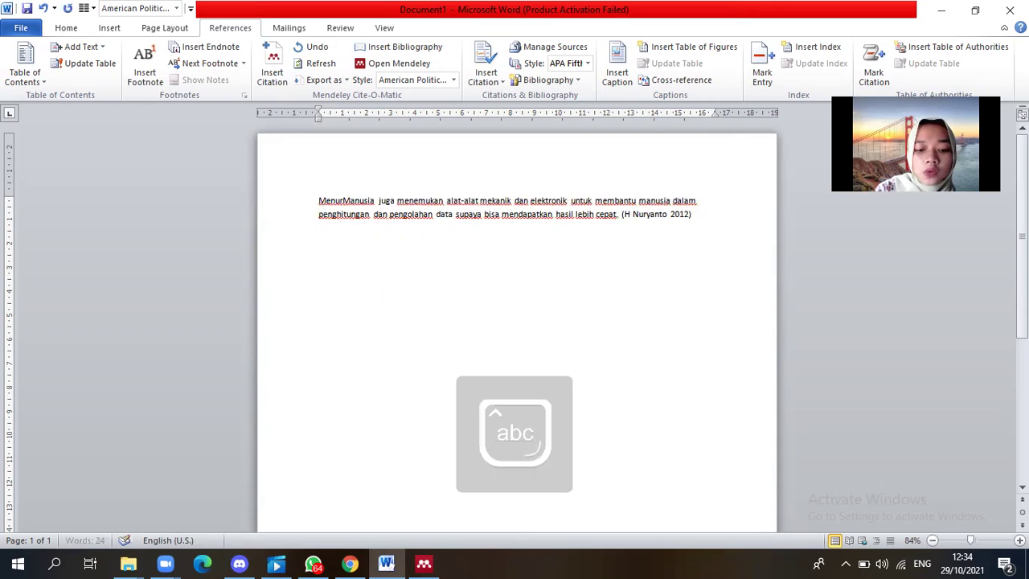
pyautogui.click(273, 68)
pyautogui.write('nur')
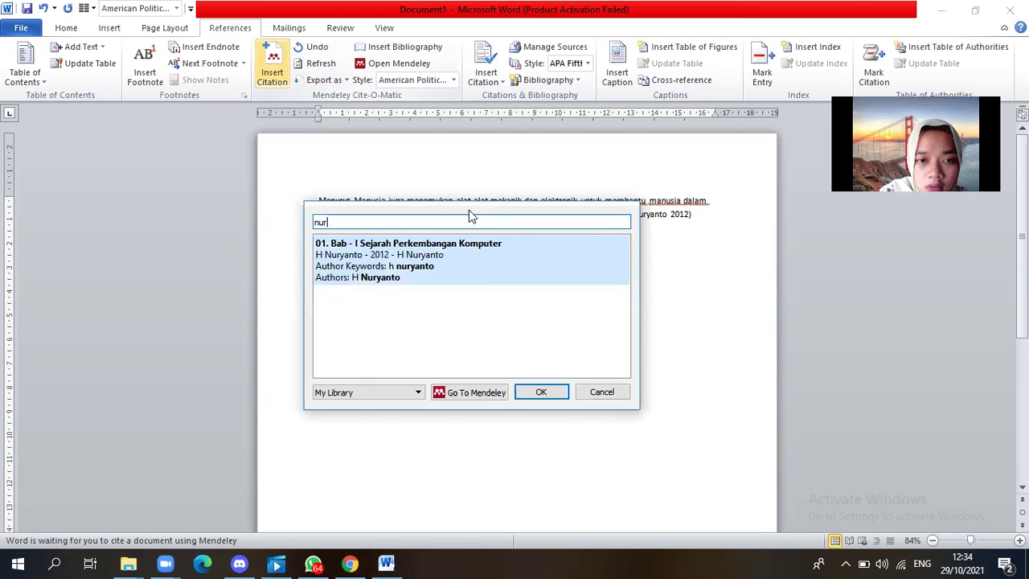
pyautogui.click(462, 245)
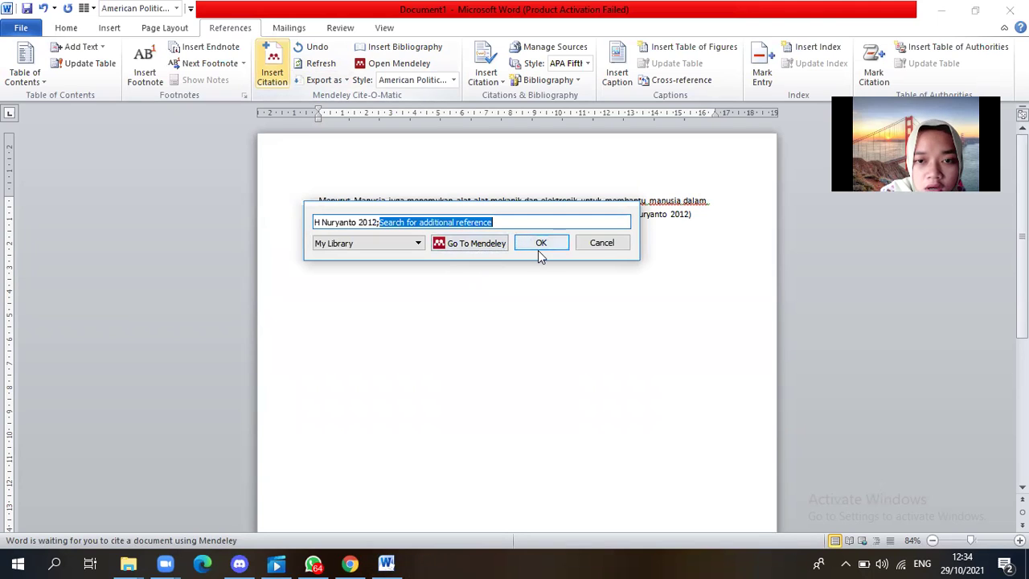
pyautogui.click(540, 246)
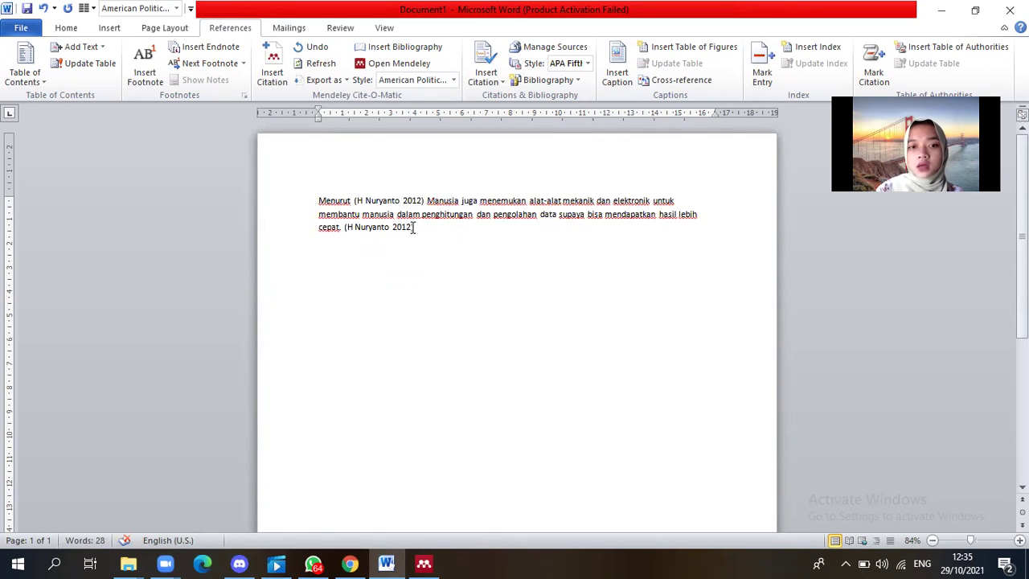
# Delete the citation at the end of the paragraph and close the sentence with a period after "cepat".
pyautogui.moveTo(414, 227); pyautogui.dragTo(341, 227)
pyautogui.press('Delete')
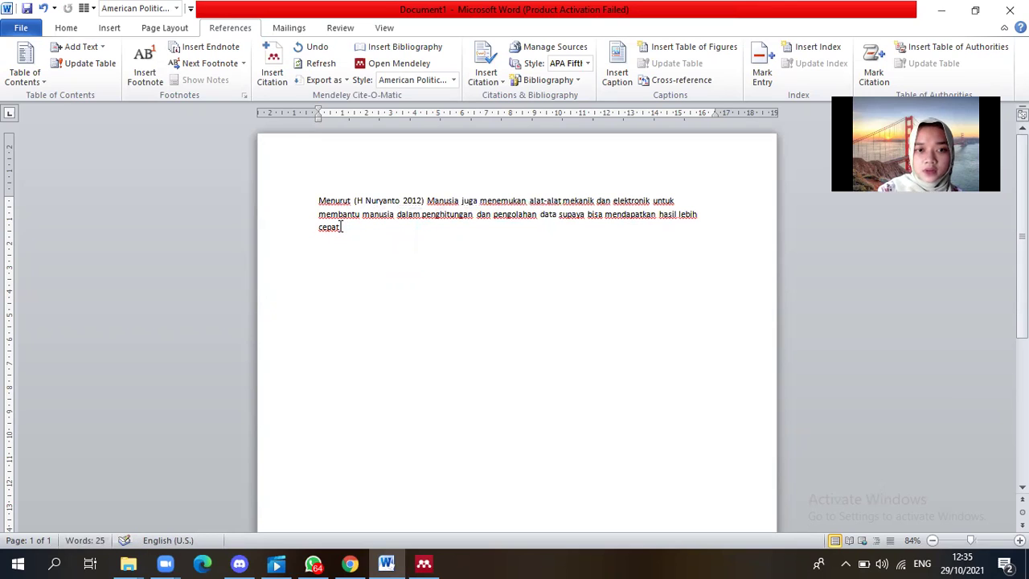
pyautogui.write('.')
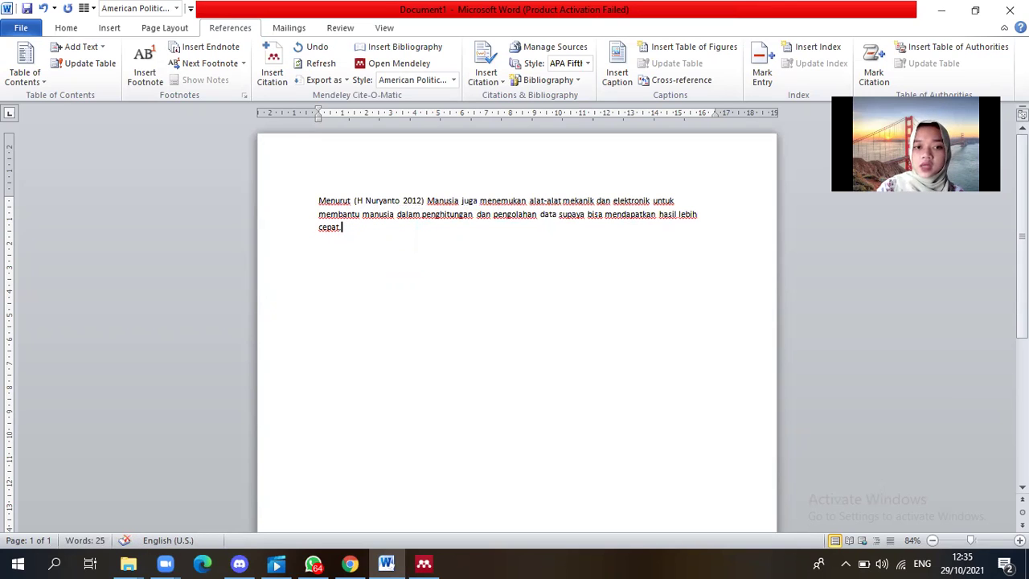
# Add the heading "DAFTAR PUSAKA" below the paragraph and insert the Mendeley bibliography under it.
pyautogui.press('Return')
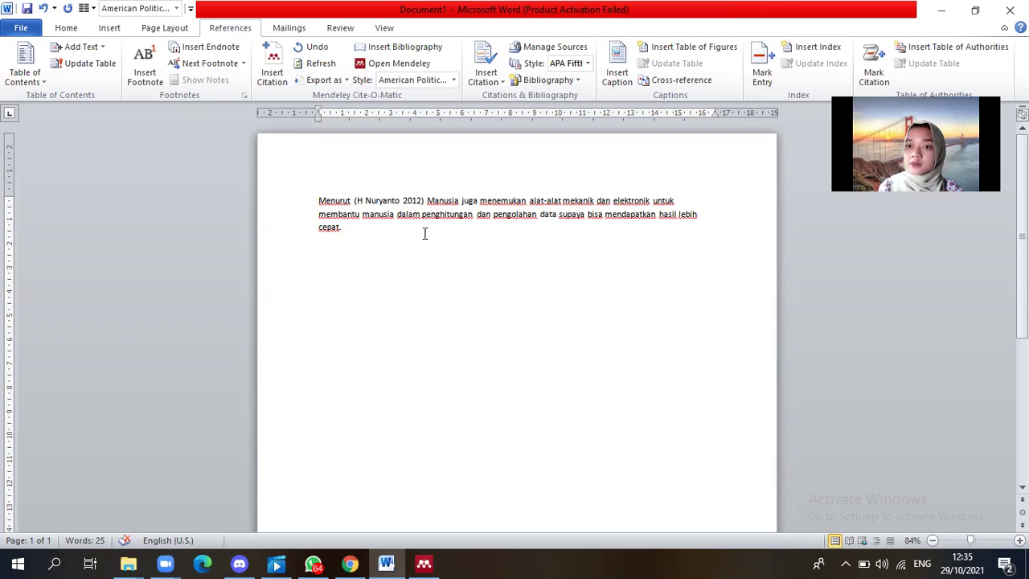
pyautogui.press('capslock')
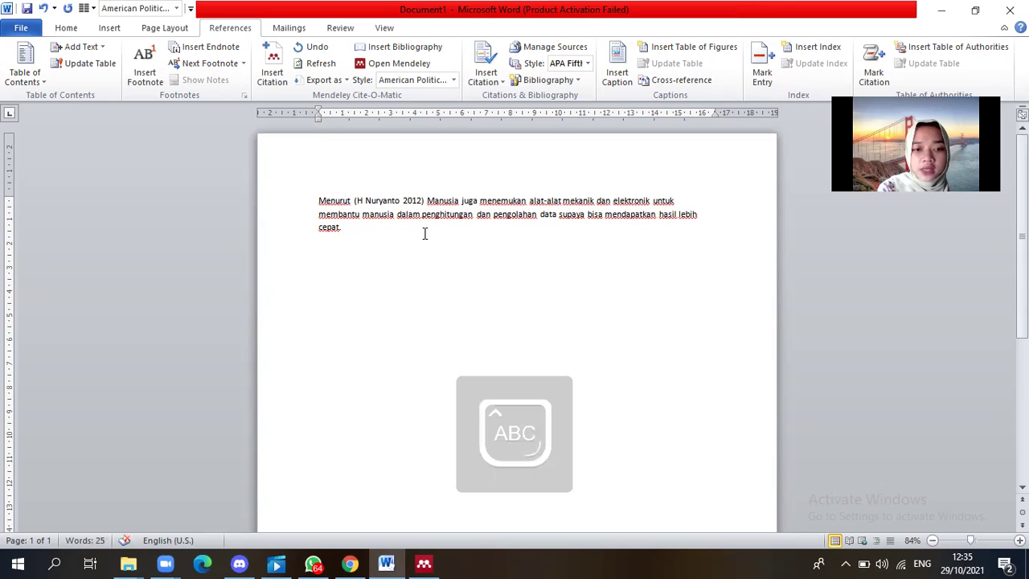
pyautogui.write('DAFTAR ')
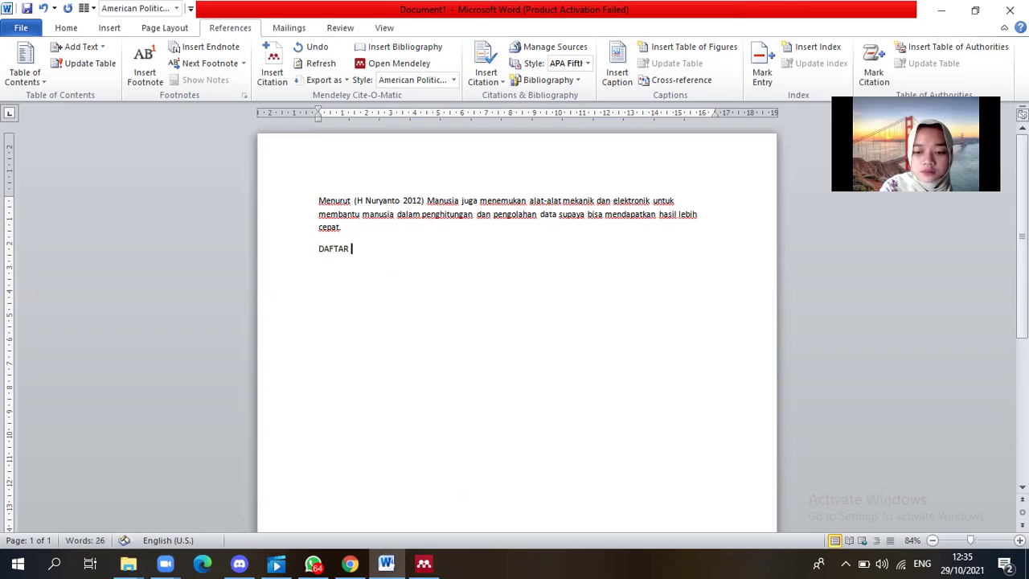
pyautogui.write('PUSAKA')
pyautogui.press('capslock')
pyautogui.press('Return')
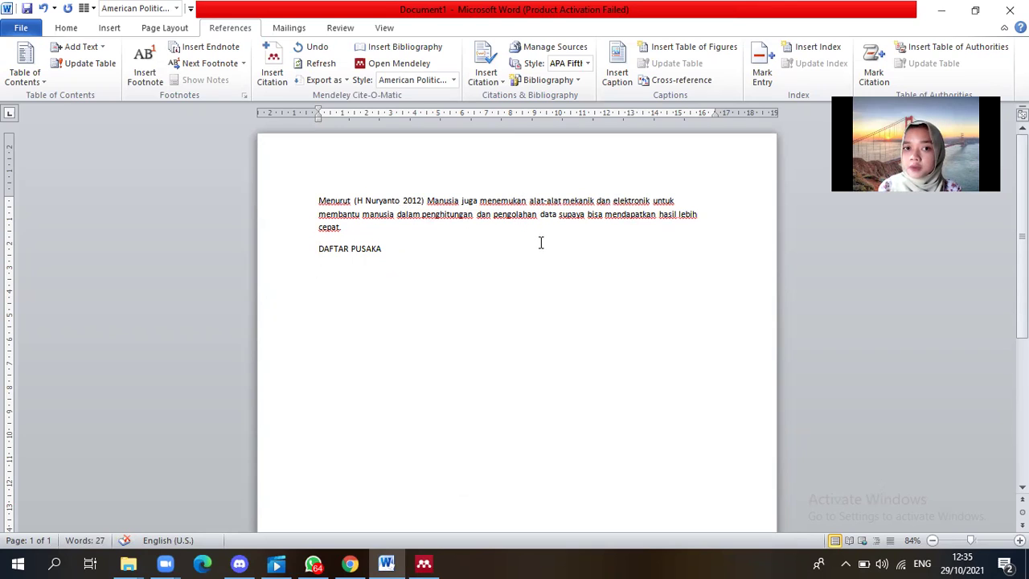
pyautogui.click(399, 50)
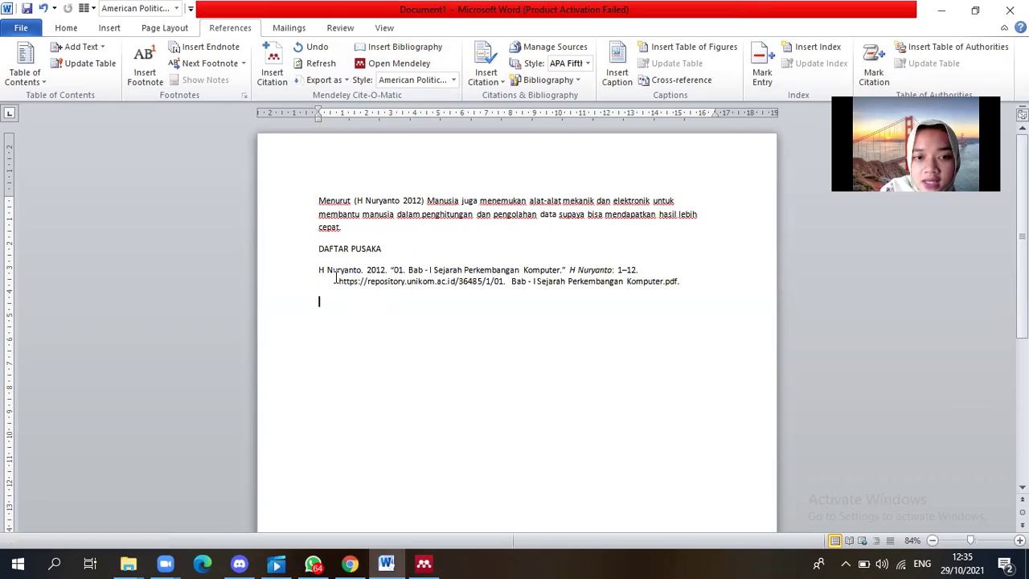
# Compare the in-text citation after "Menurut" with its matching entry in the bibliography.
pyautogui.click(459, 275)
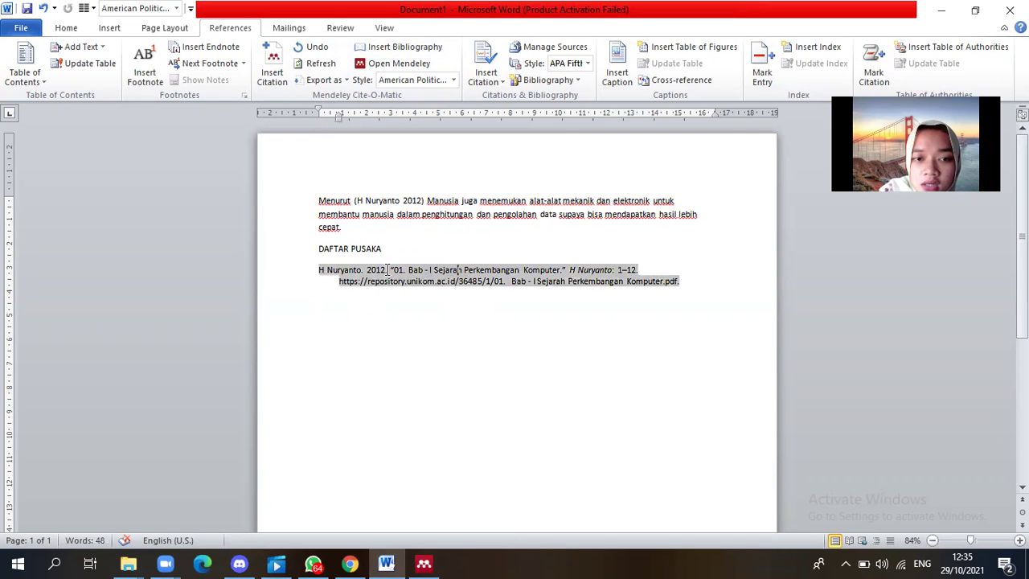
pyautogui.click(391, 200)
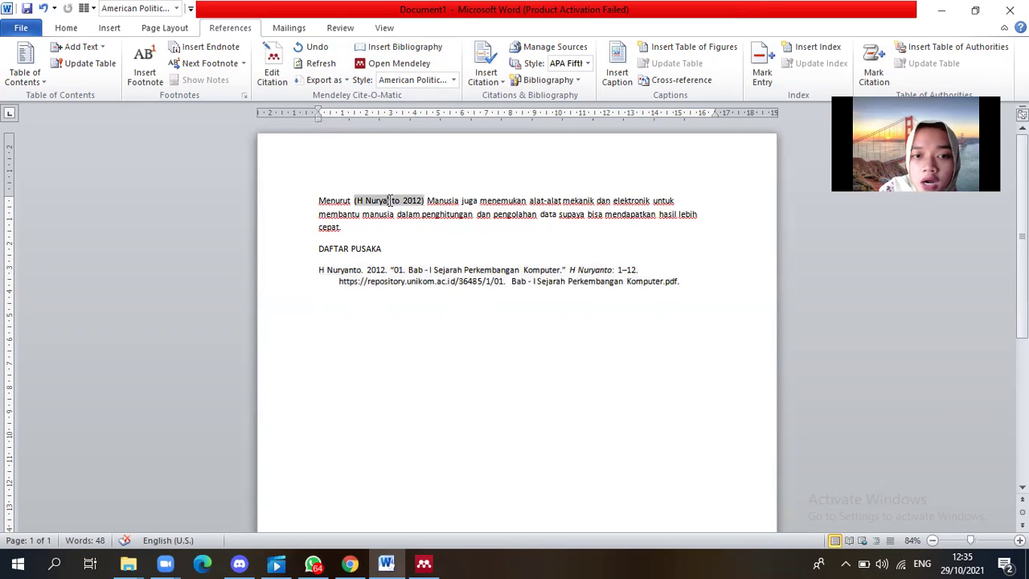
pyautogui.click(413, 267)
pyautogui.click(389, 202)
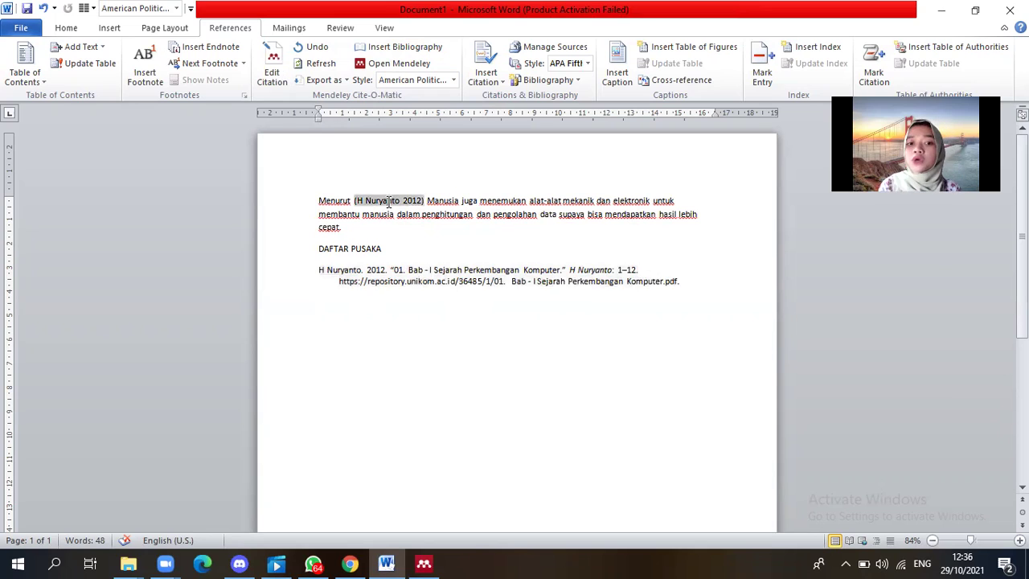
pyautogui.click(410, 271)
pyautogui.click(394, 200)
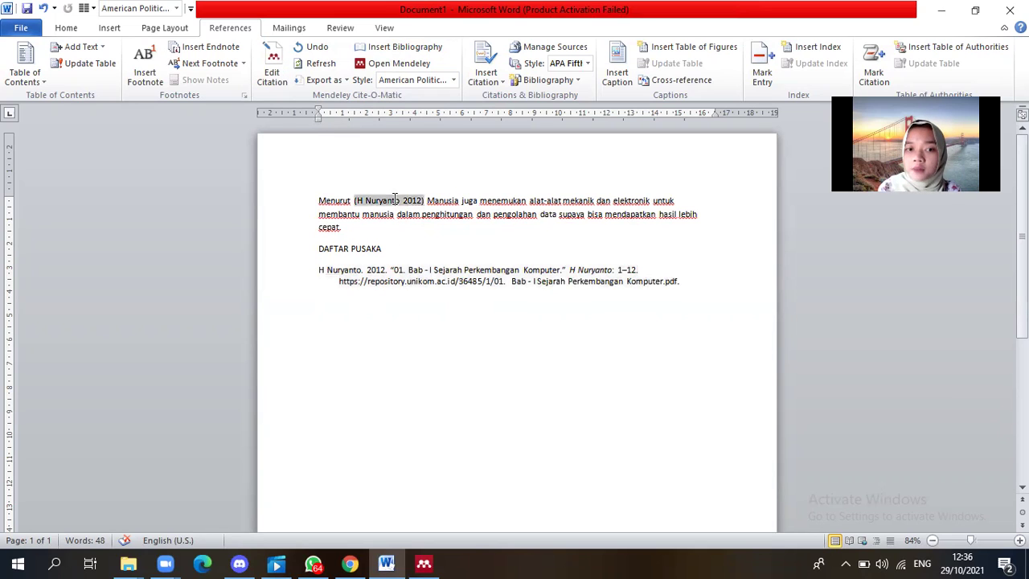
pyautogui.click(415, 283)
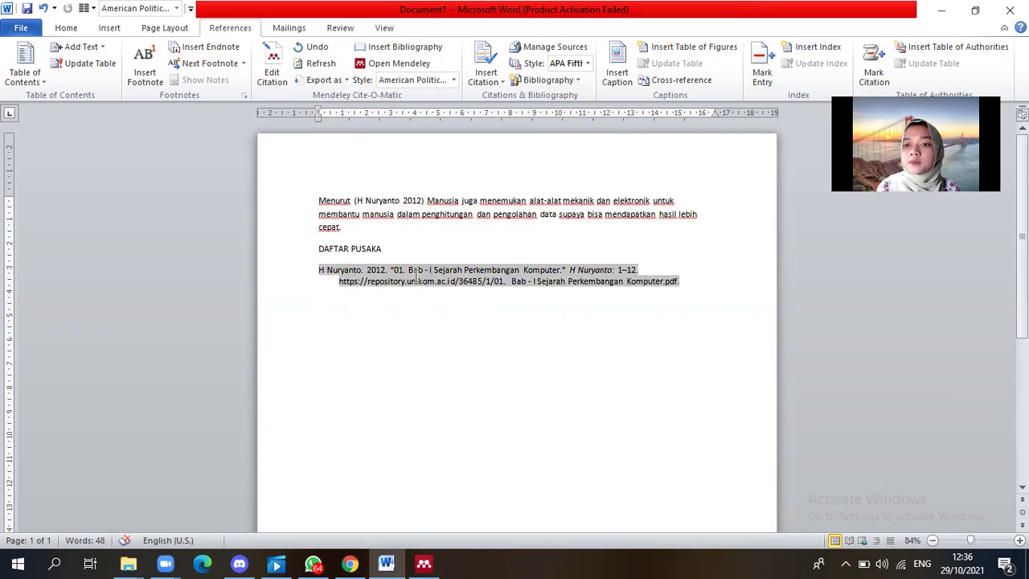
pyautogui.click(399, 200)
pyautogui.click(412, 270)
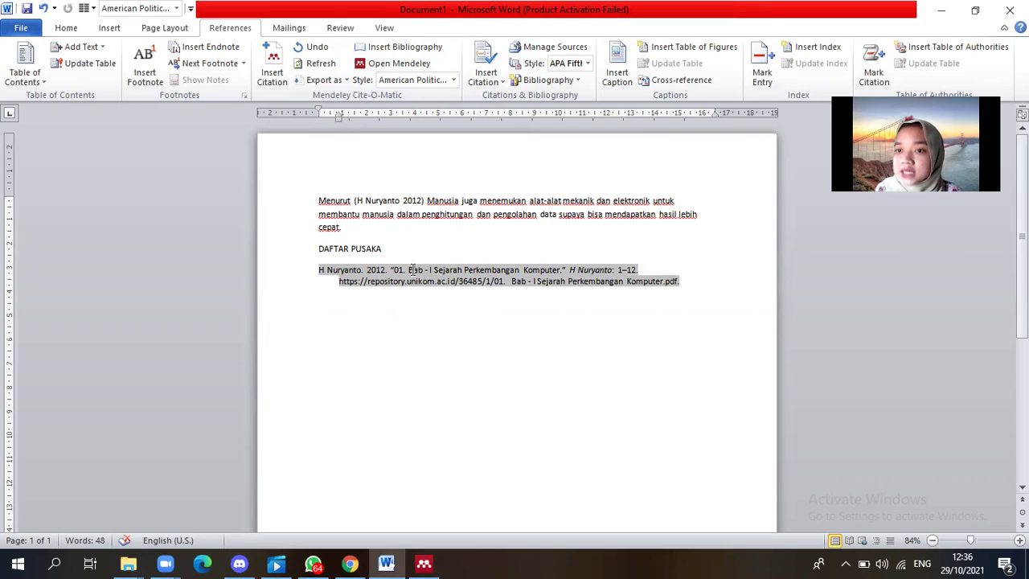
# Switch to Mendeley Desktop, start a manual library entry and set its document type to Web Page.
pyautogui.click(423, 563)
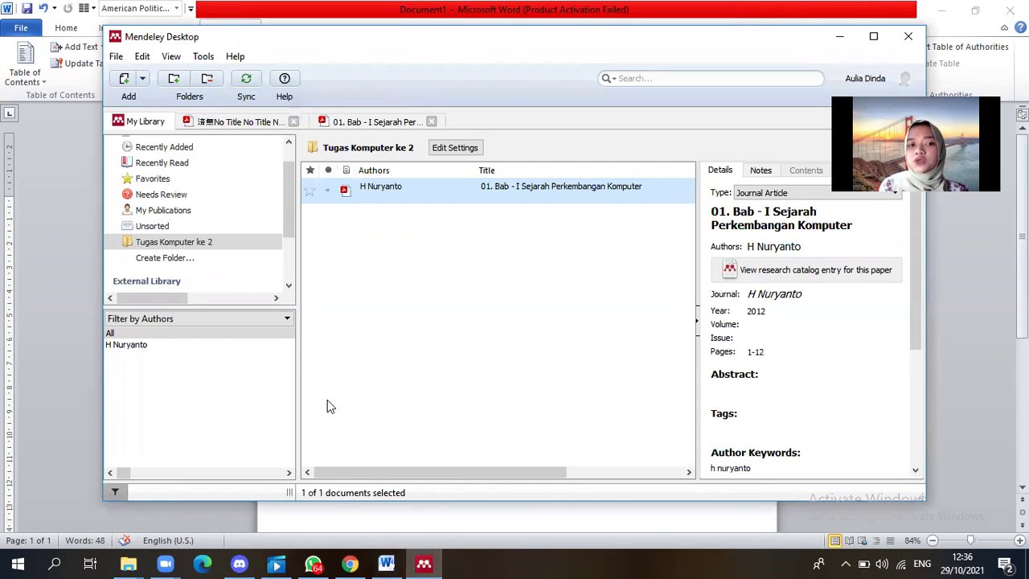
pyautogui.click(142, 81)
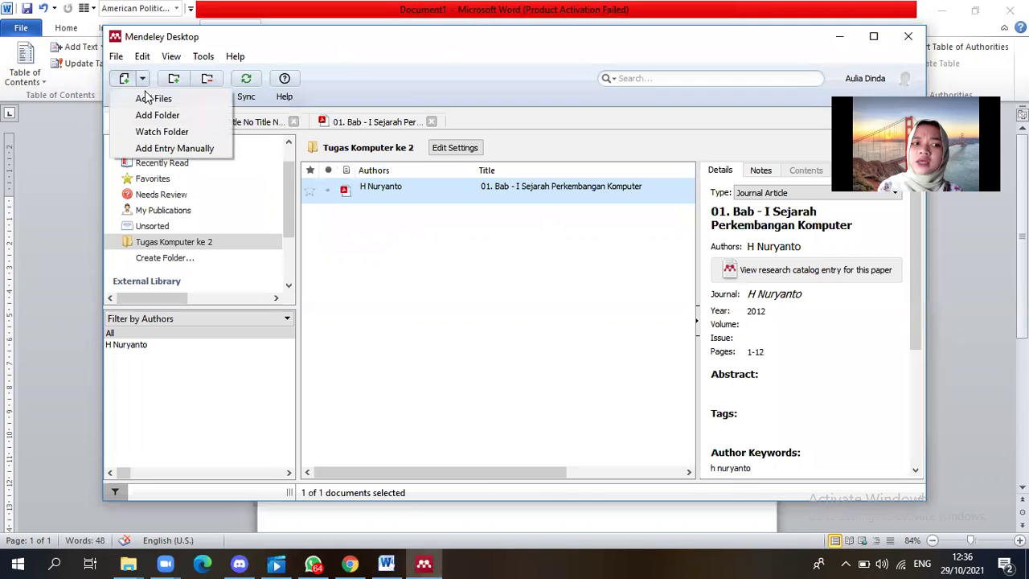
pyautogui.click(178, 150)
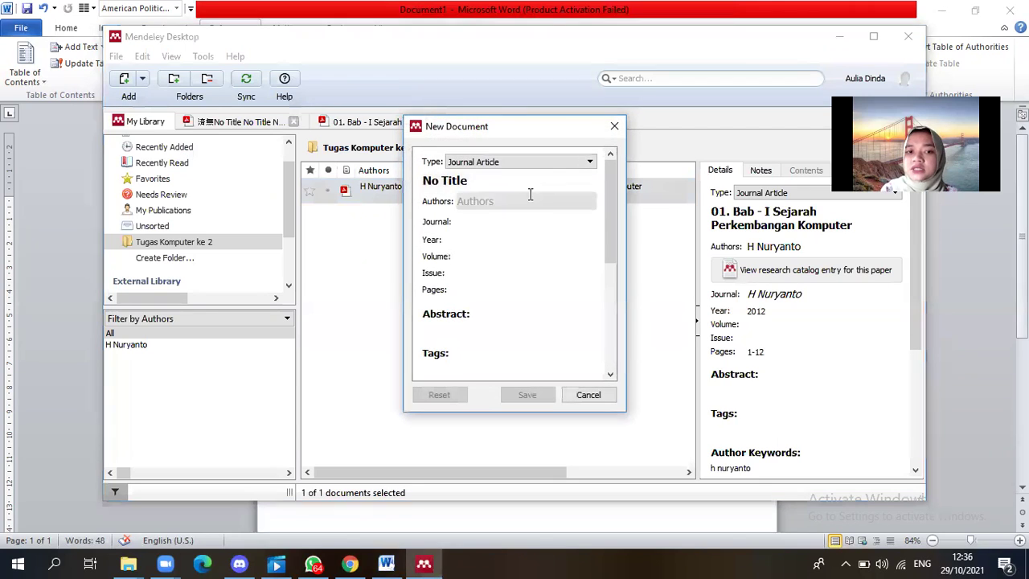
pyautogui.click(577, 161)
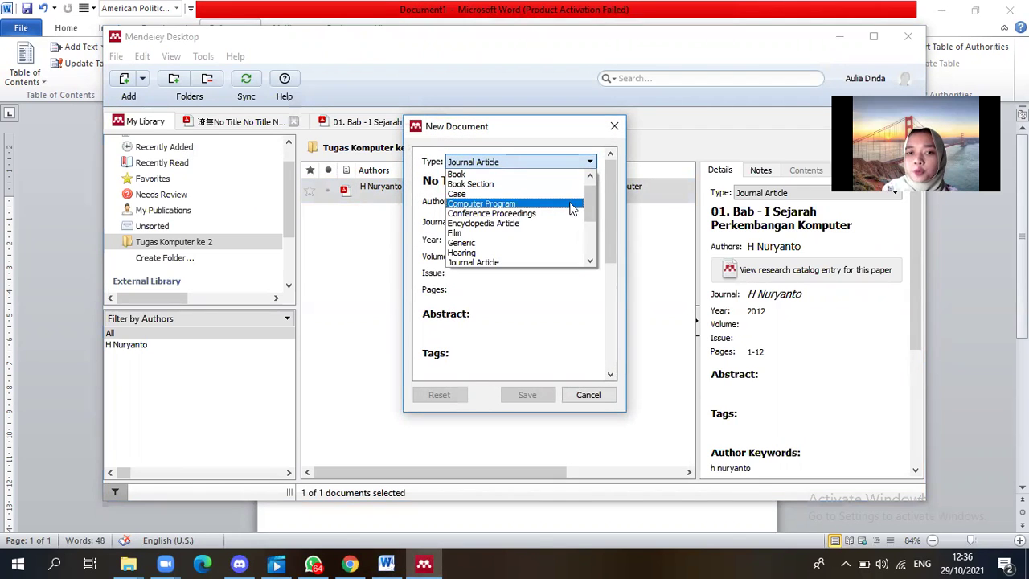
pyautogui.click(591, 261)
pyautogui.click(591, 261)
pyautogui.click(591, 261)
pyautogui.click(590, 261)
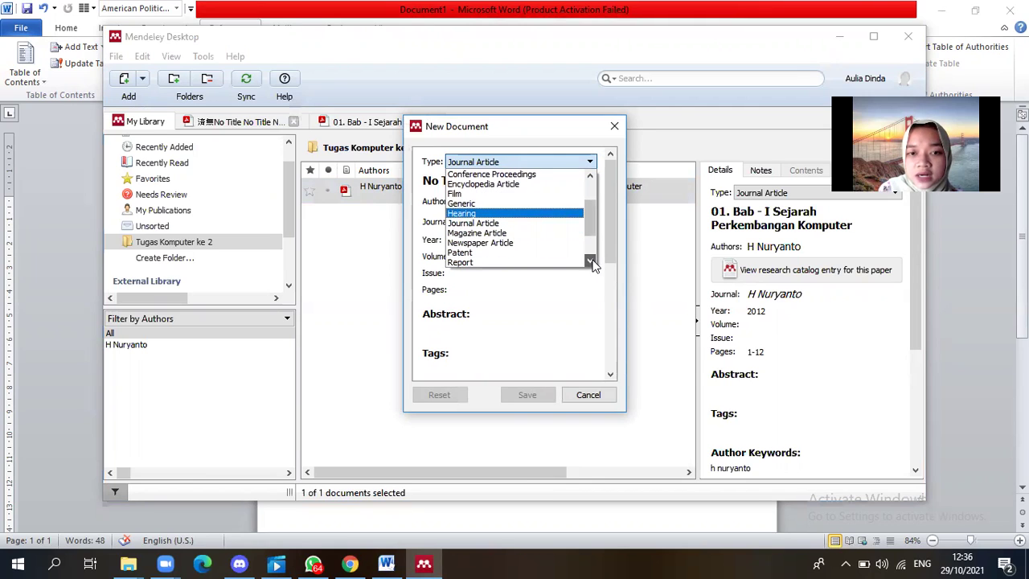
pyautogui.click(591, 262)
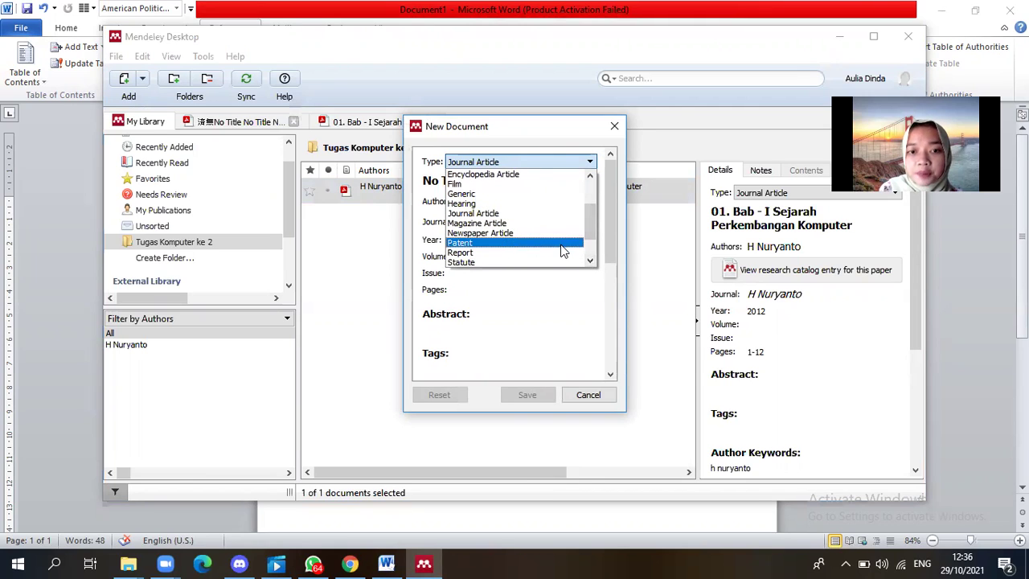
pyautogui.click(590, 262)
pyautogui.click(590, 262)
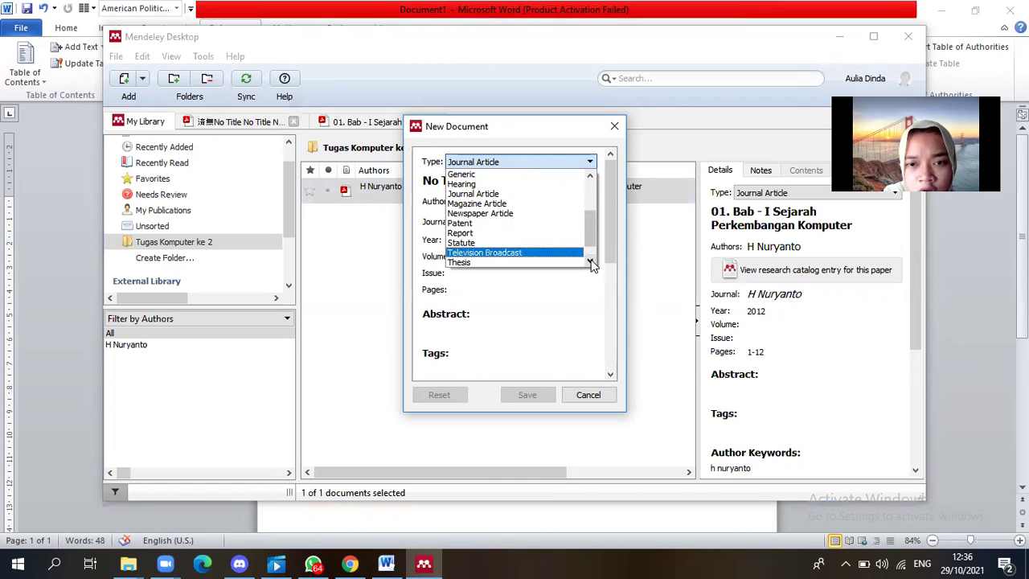
pyautogui.click(591, 262)
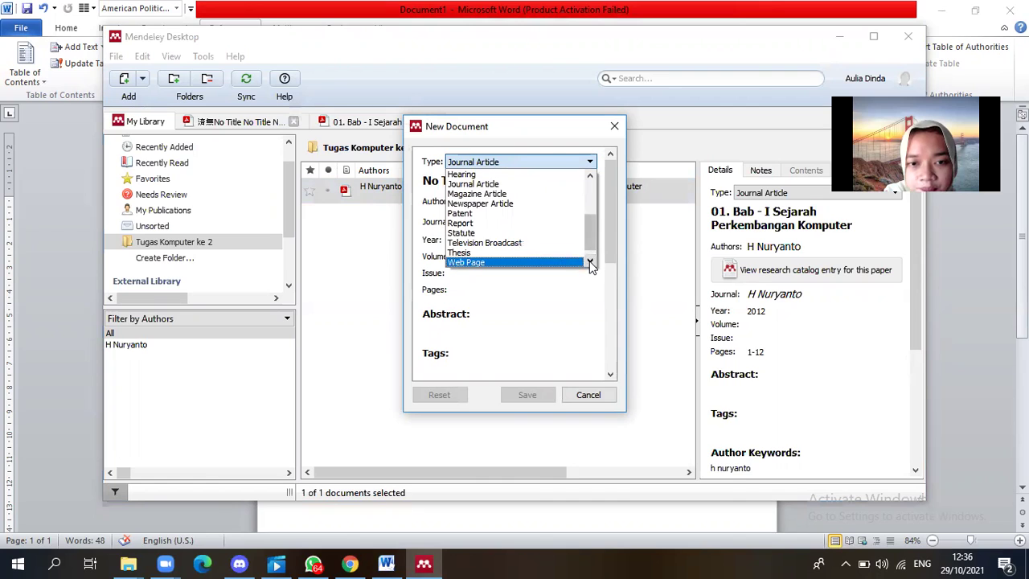
pyautogui.click(590, 263)
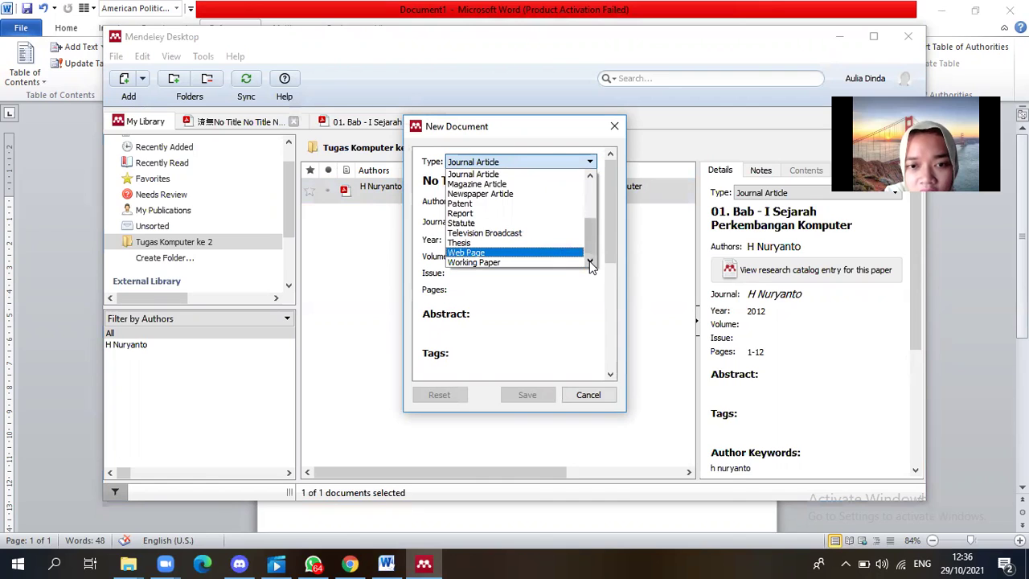
pyautogui.click(543, 252)
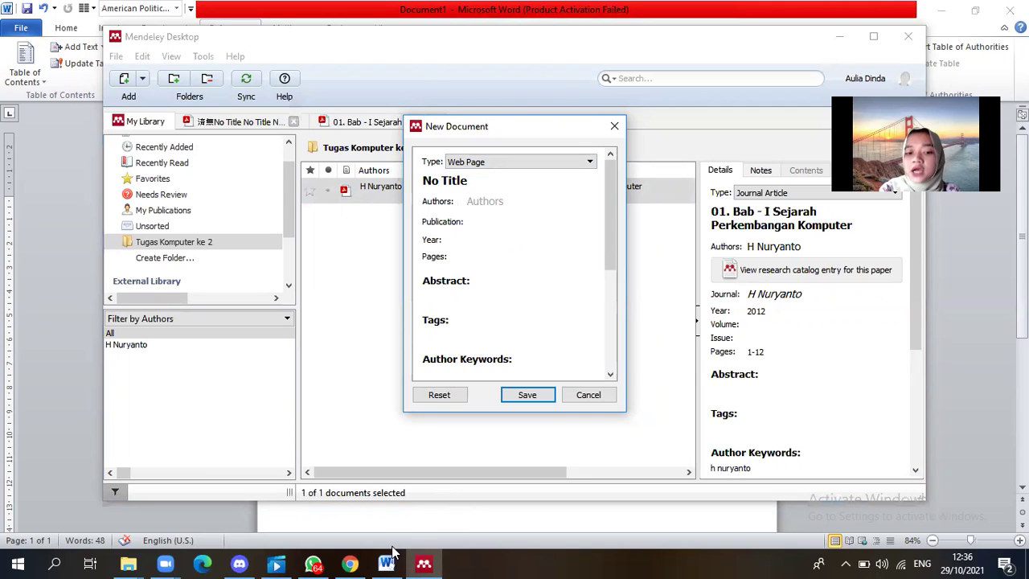
# Switch to Chrome, close the Mendeley download page and one of the duplicate PDF pages, and bring up an empty tab.
pyautogui.click(349, 562)
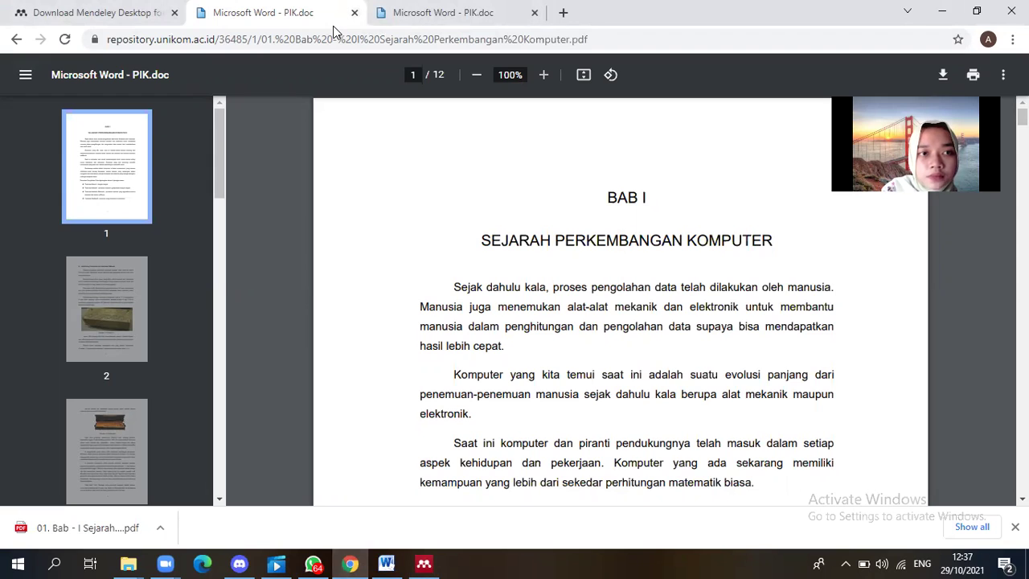
pyautogui.click(174, 13)
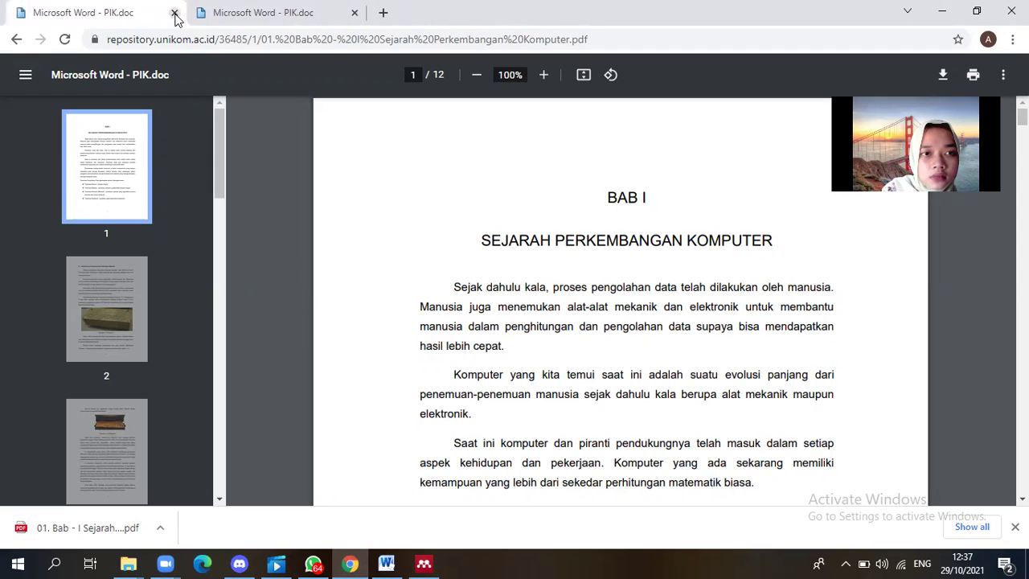
pyautogui.click(175, 13)
pyautogui.click(202, 12)
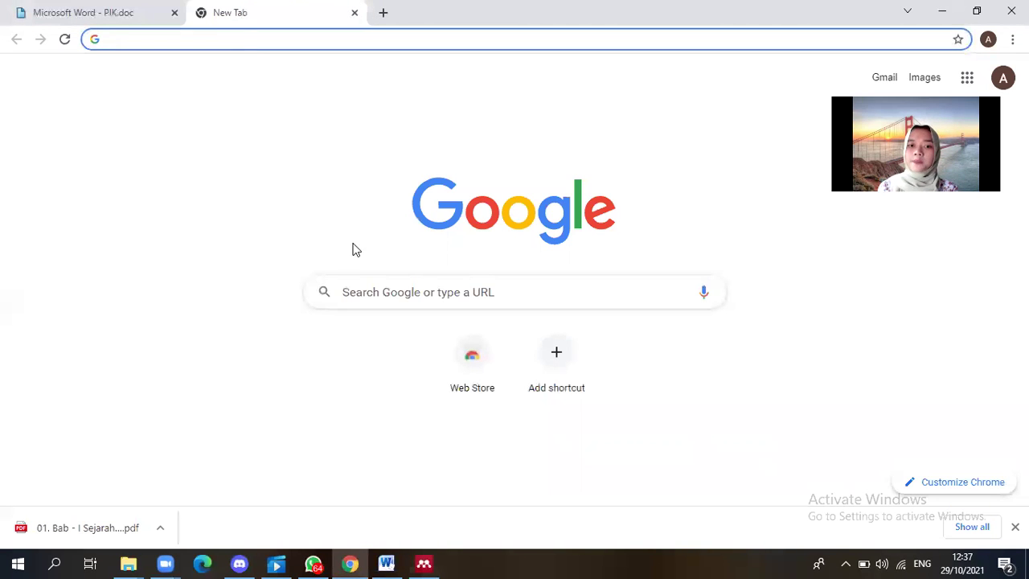
# Search Google for "Perkembangan komputer".
pyautogui.click(369, 292)
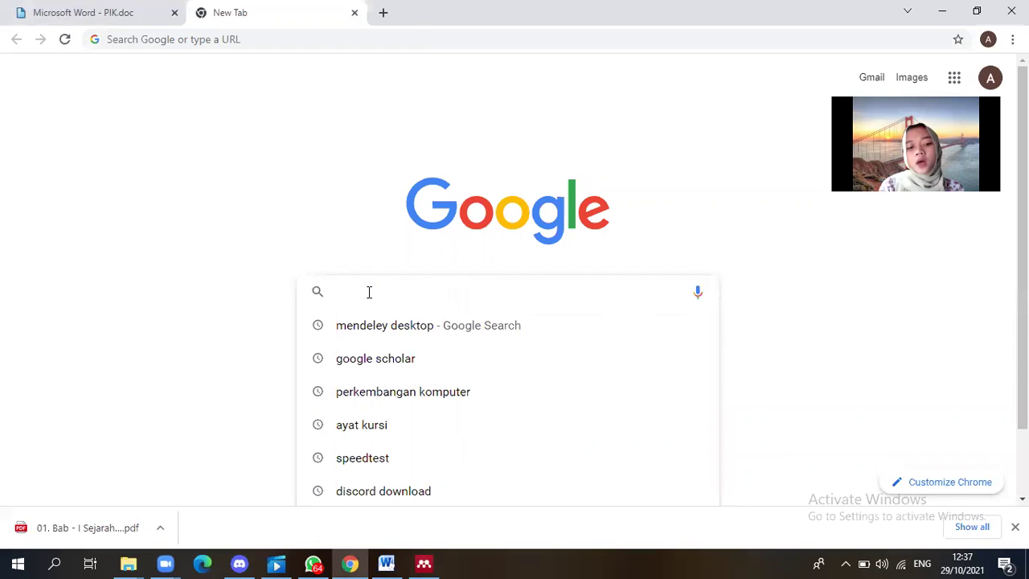
pyautogui.press('capslock')
pyautogui.write('P')
pyautogui.press('capslock')
pyautogui.write('er')
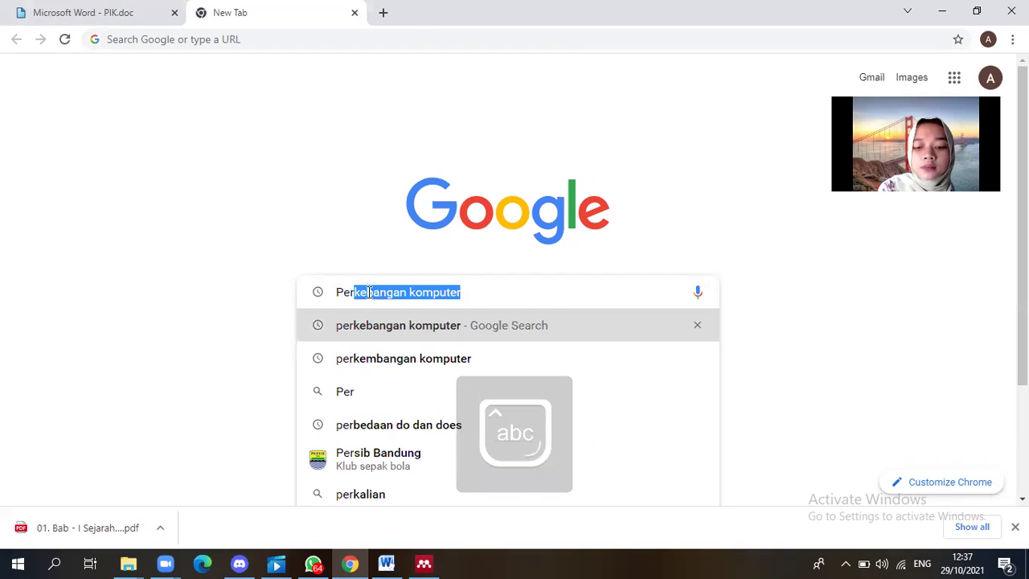
pyautogui.write('kemabngan')
pyautogui.press('BackSpace')
pyautogui.press('BackSpace')
pyautogui.press('BackSpace')
pyautogui.press('BackSpace')
pyautogui.press('BackSpace')
pyautogui.press('BackSpace')
pyautogui.write('bang')
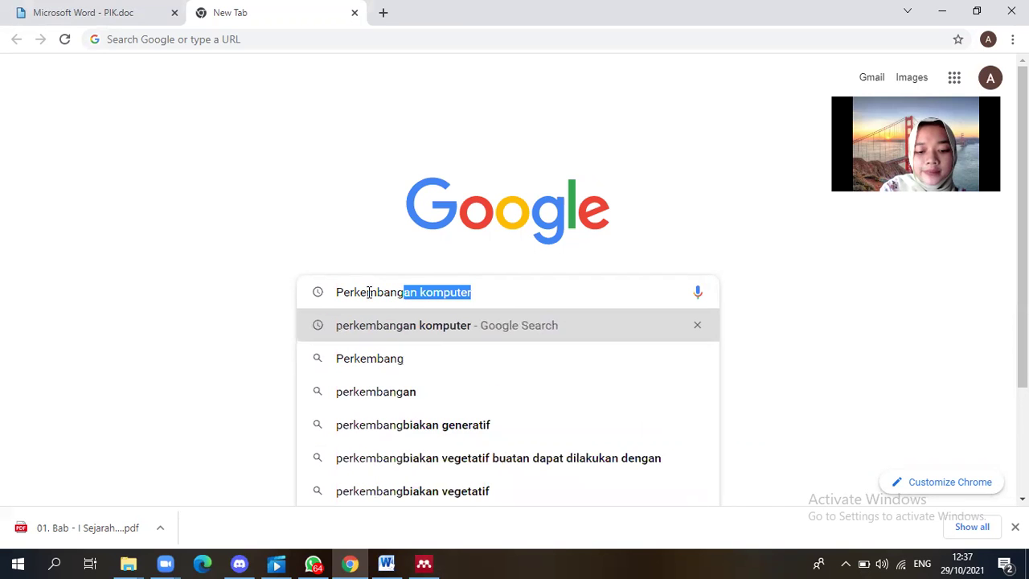
pyautogui.write('an kompu')
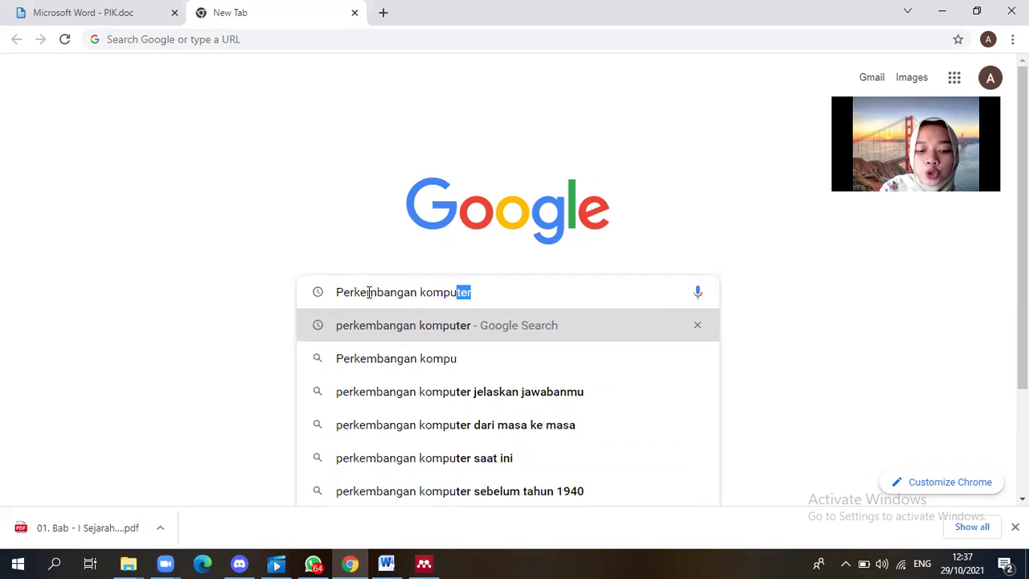
pyautogui.write('ter')
pyautogui.press('Return')
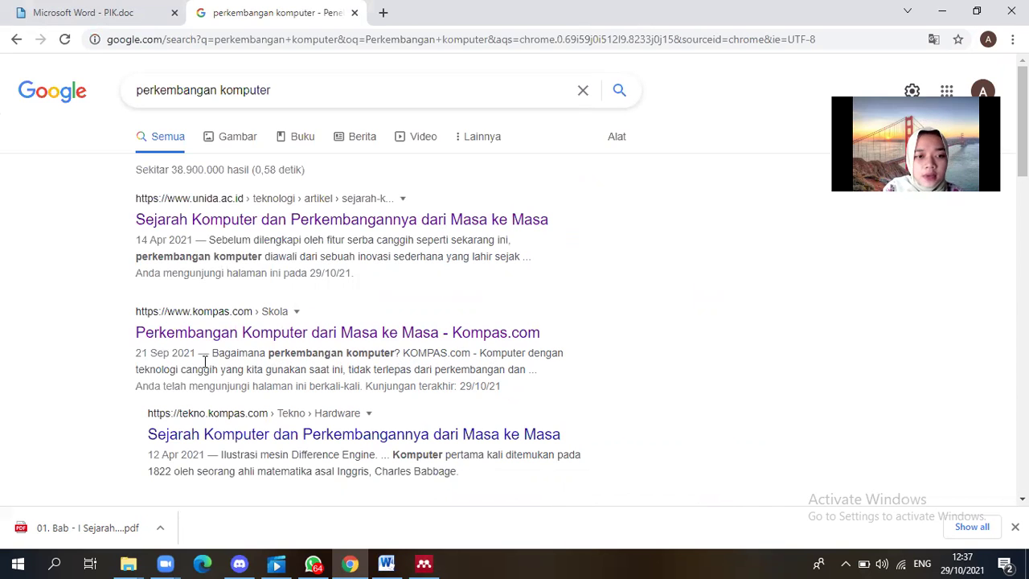
# Open the Kompas.com article "Perkembangan Komputer dari Masa ke Masa" and skim through its content.
pyautogui.click(288, 334)
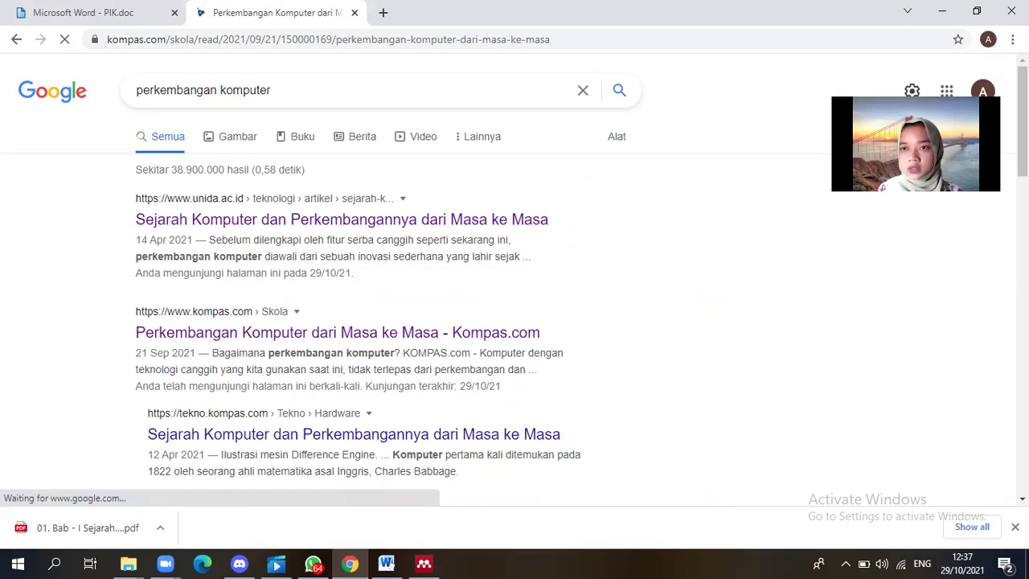
pyautogui.scroll(-5, 514, 281)
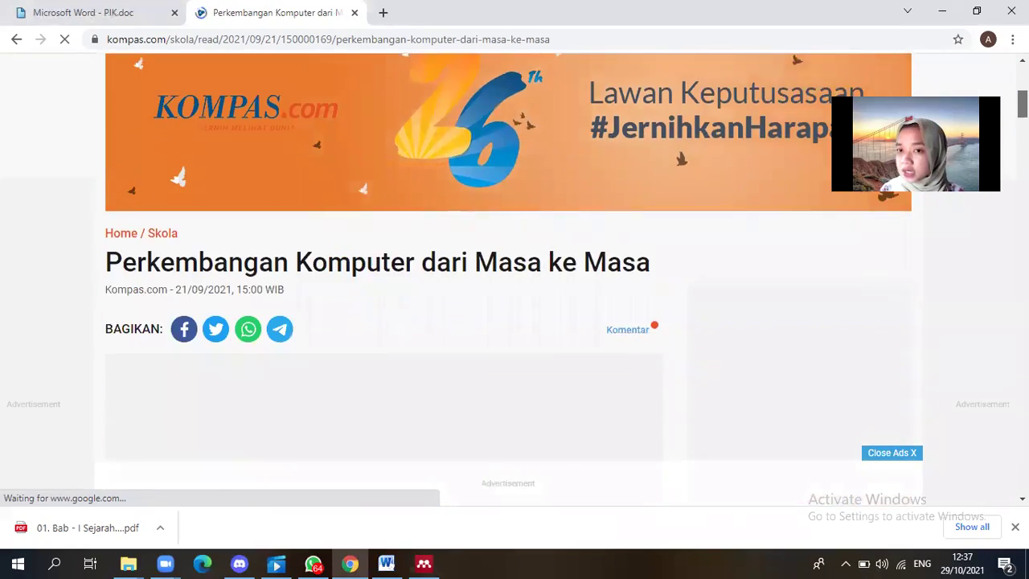
pyautogui.scroll(-15, 514, 281)
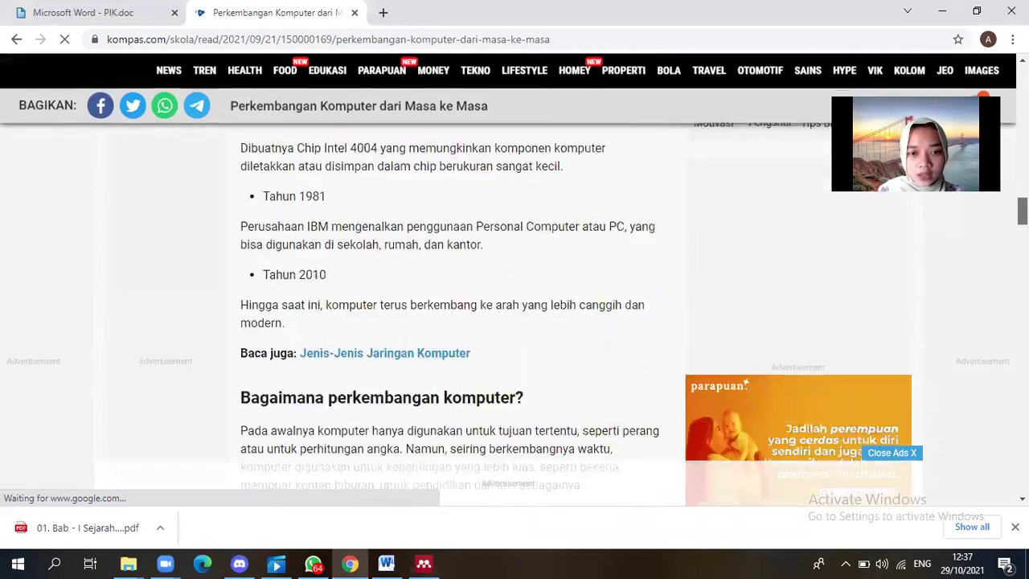
pyautogui.scroll(-15, 514, 306)
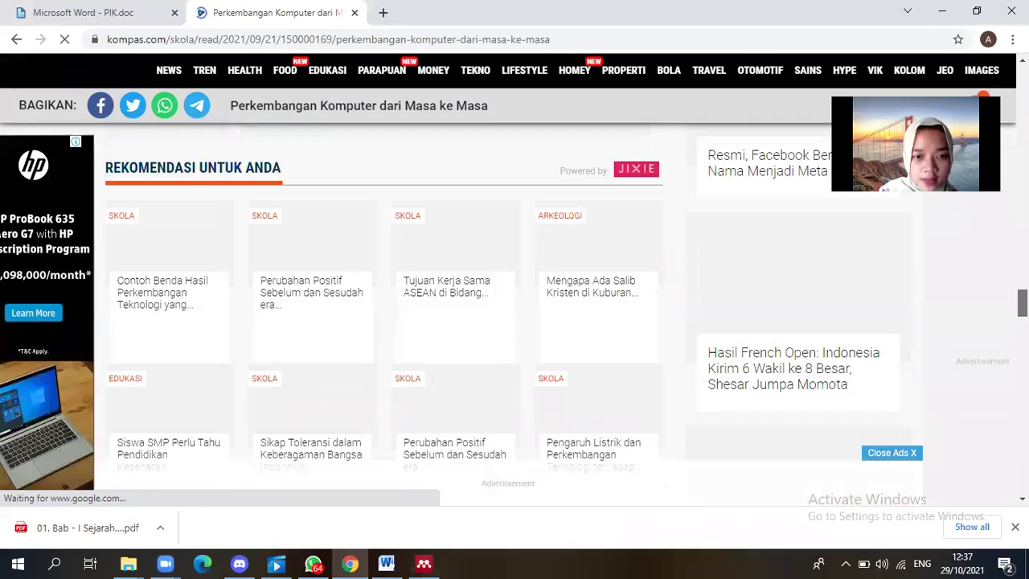
pyautogui.scroll(-5, 514, 305)
pyautogui.scroll(5, 514, 305)
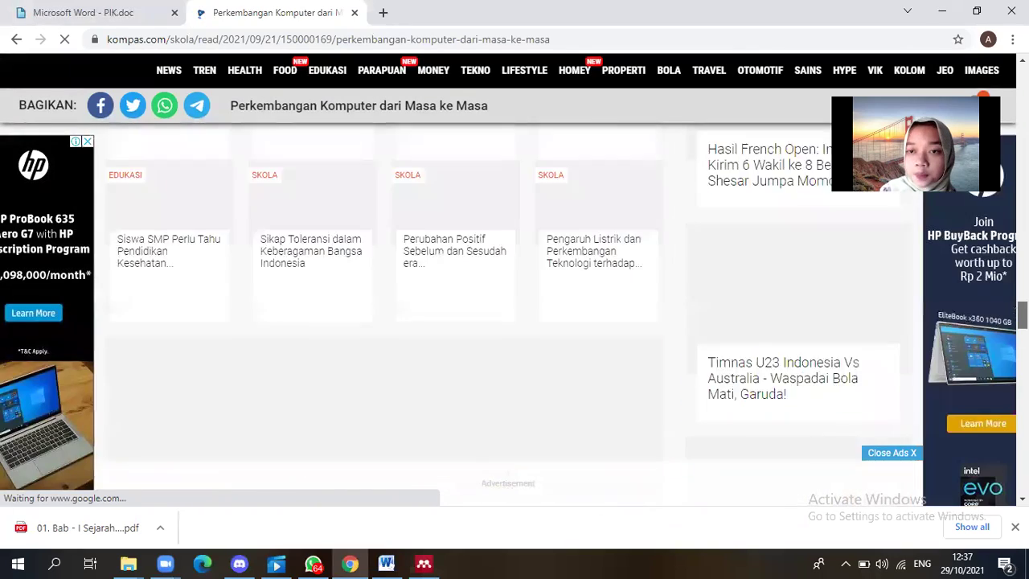
pyautogui.scroll(15, 514, 306)
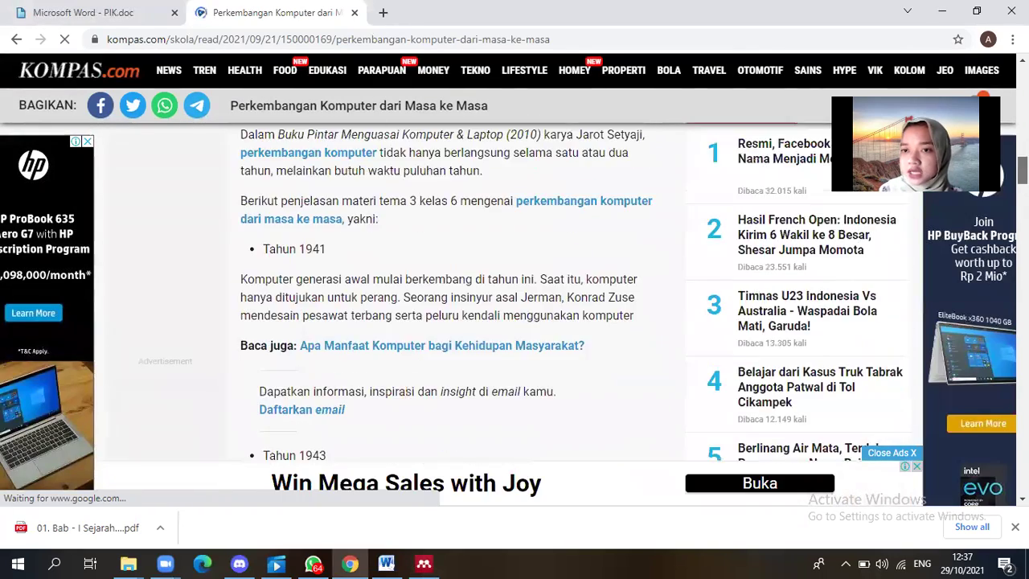
pyautogui.scroll(10, 514, 305)
pyautogui.scroll(5, 515, 306)
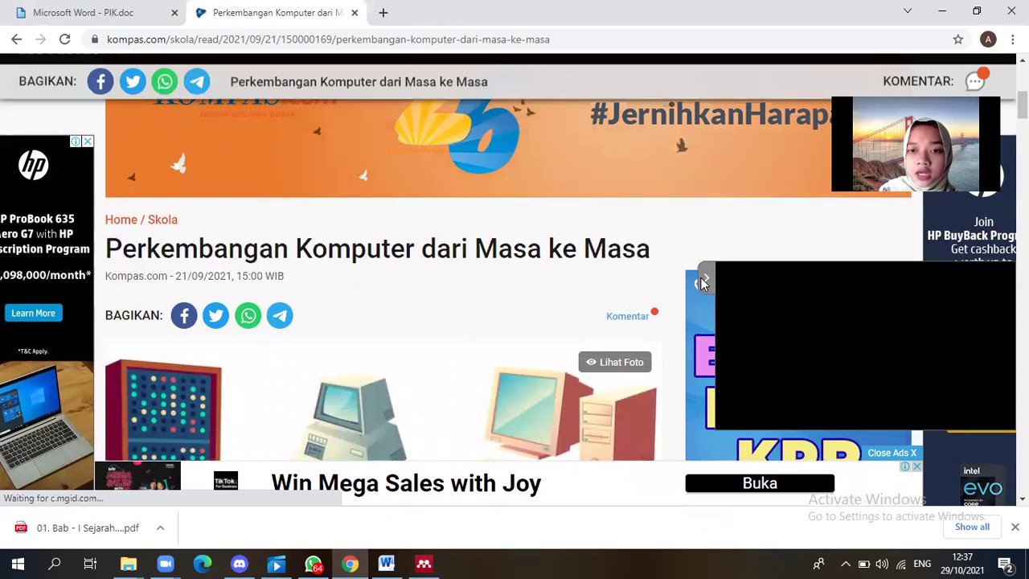
# Copy the headline of the Kompas.com article.
pyautogui.moveTo(652, 249); pyautogui.dragTo(107, 244)
pyautogui.click(645, 250)
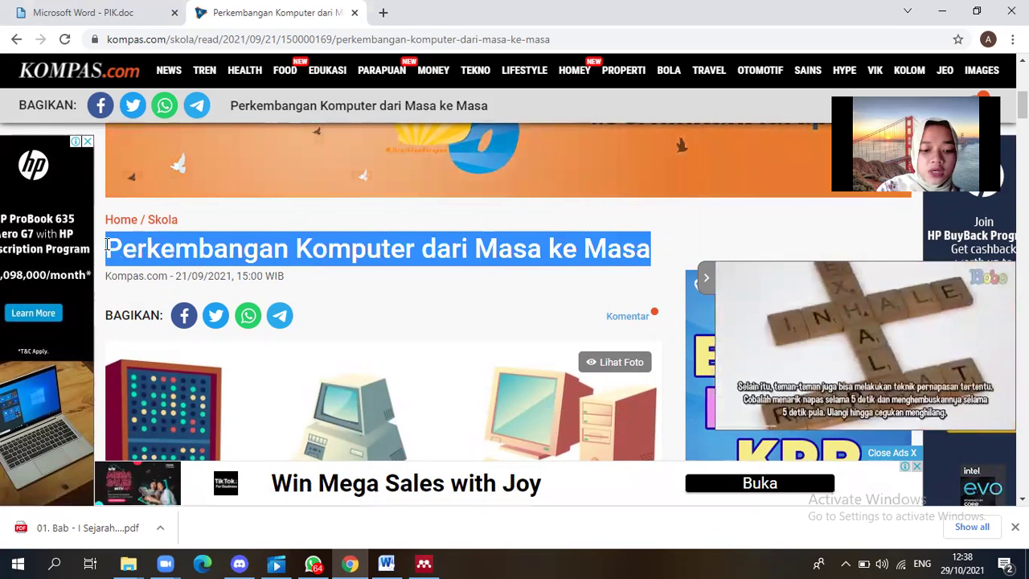
pyautogui.click(107, 244)
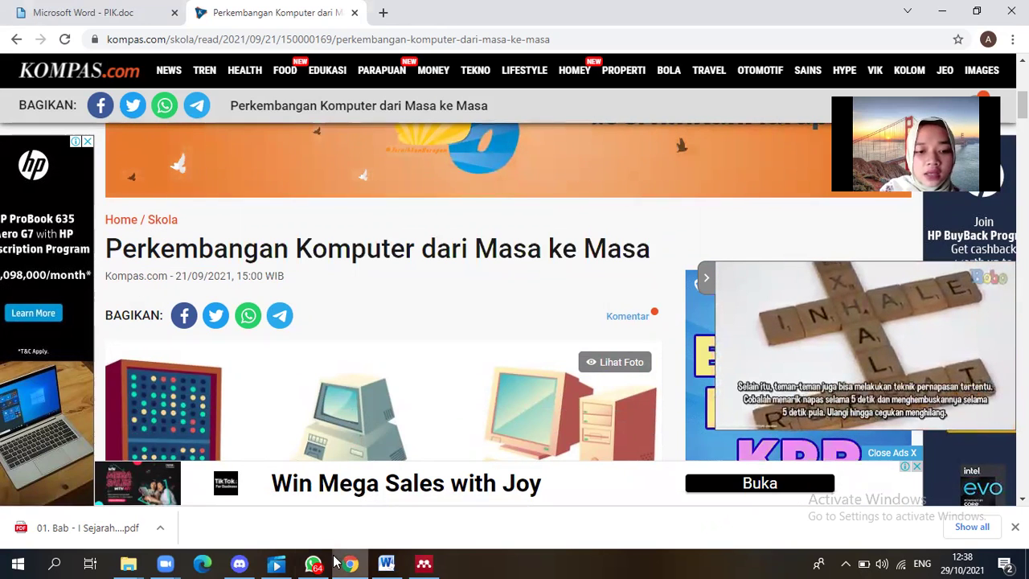
# Paste the headline as the new Mendeley entry's title, trimming it to "Perkembangan Komputer dari Masa ke Masa" without the share text or "No Title".
pyautogui.click(424, 562)
pyautogui.click(504, 181)
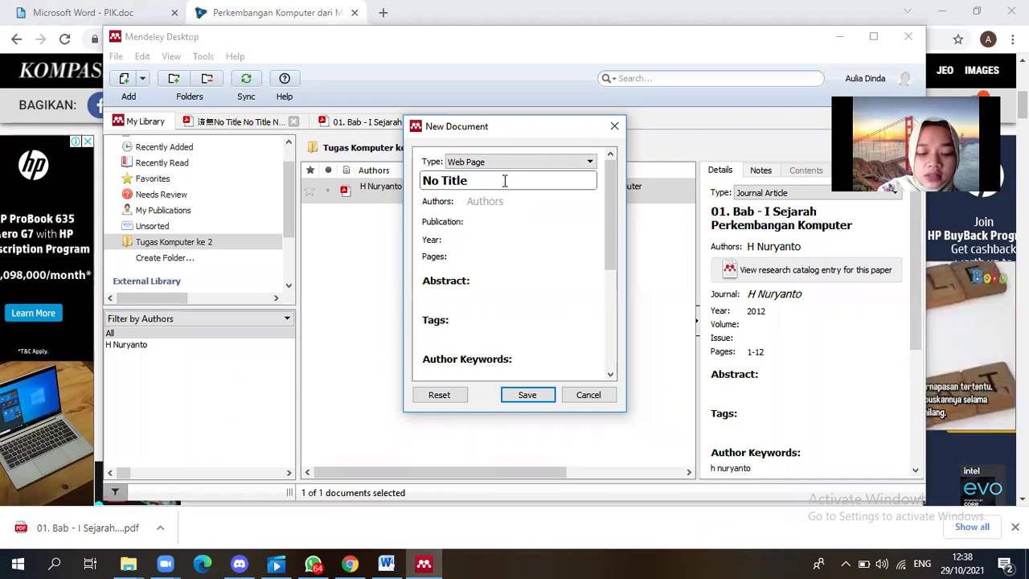
pyautogui.hotkey('ctrl', 'v')
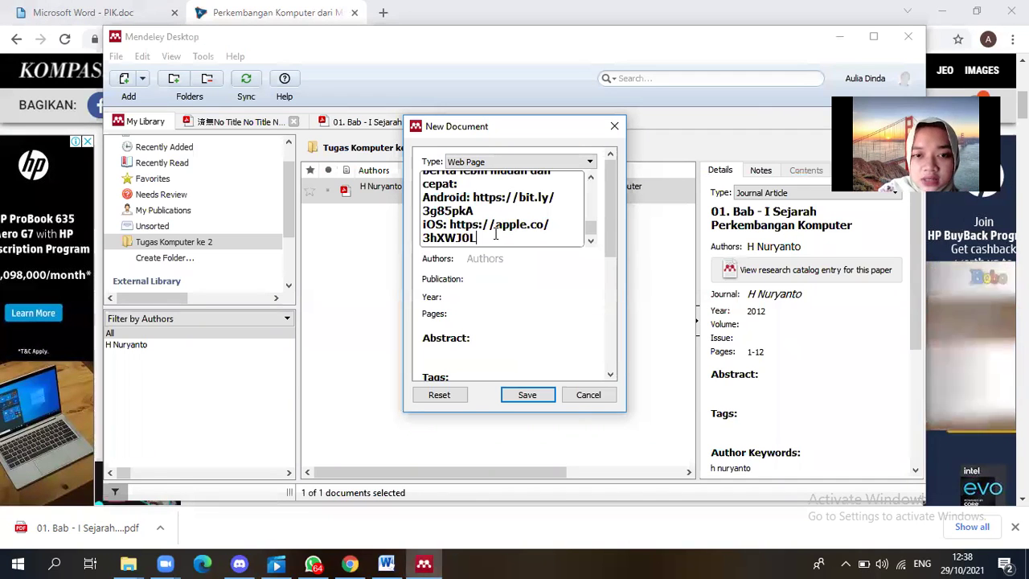
pyautogui.moveTo(479, 237); pyautogui.dragTo(420, 231)
pyautogui.press('BackSpace')
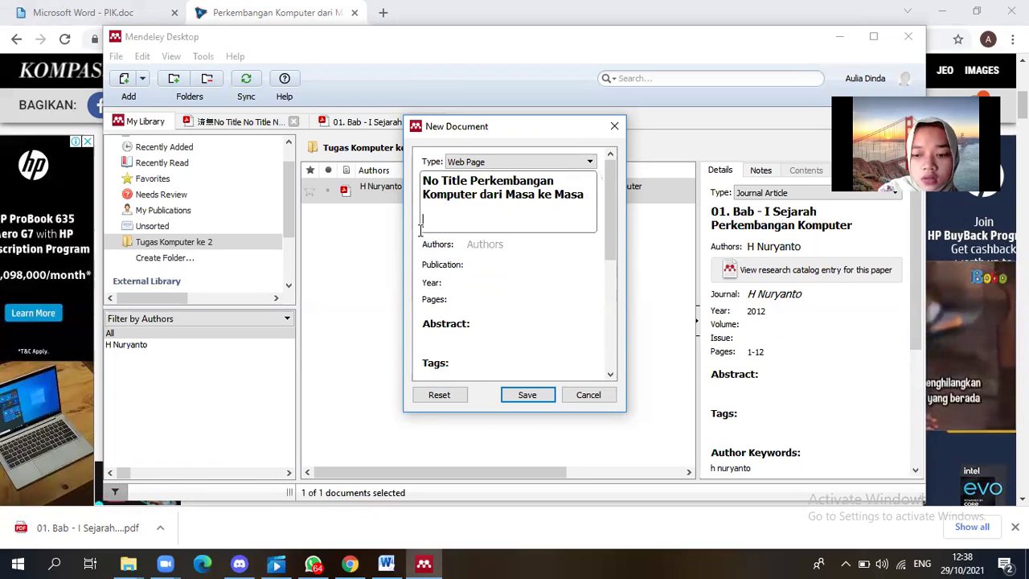
pyautogui.press('BackSpace')
pyautogui.press('BackSpace')
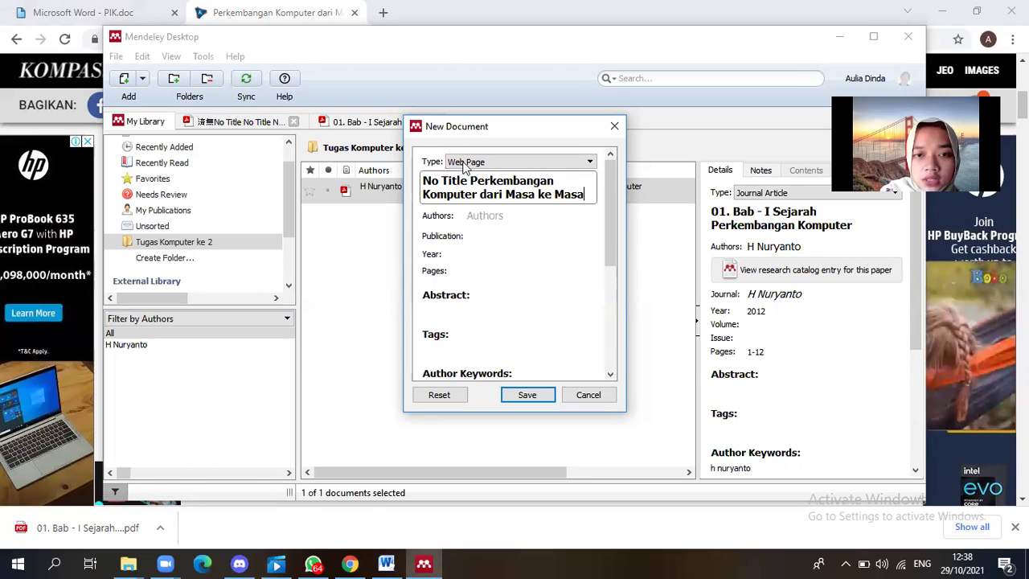
pyautogui.moveTo(467, 181); pyautogui.dragTo(417, 185)
pyautogui.press('BackSpace')
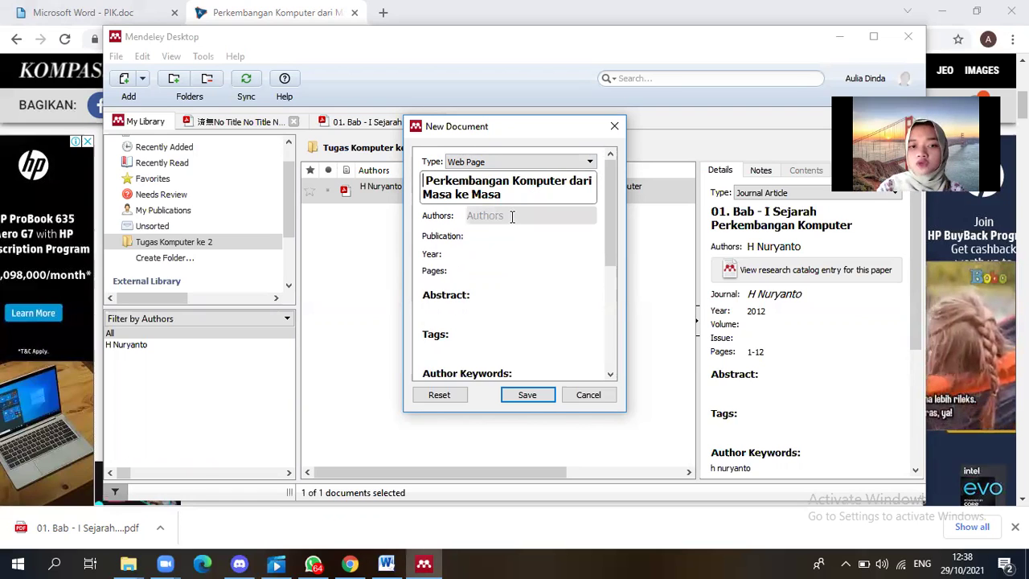
# Set the new entry's author to the suggested "Kompas.com".
pyautogui.click(511, 216)
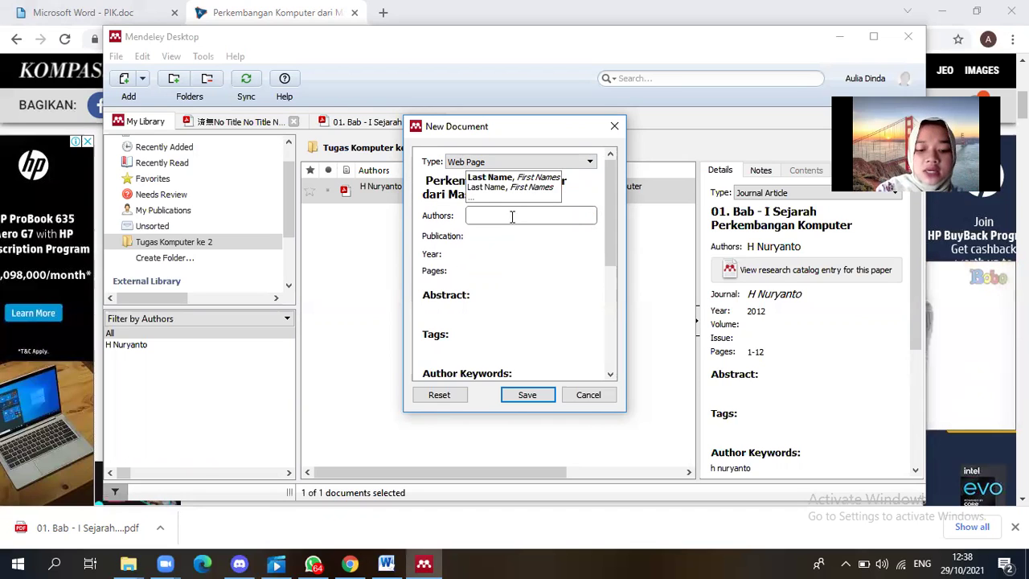
pyautogui.write('Kompas')
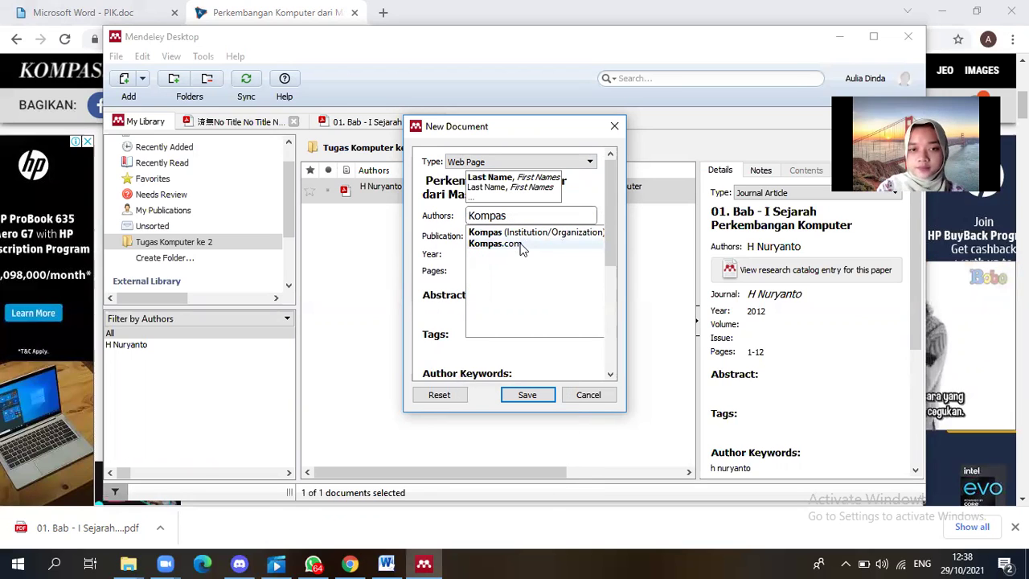
pyautogui.click(506, 241)
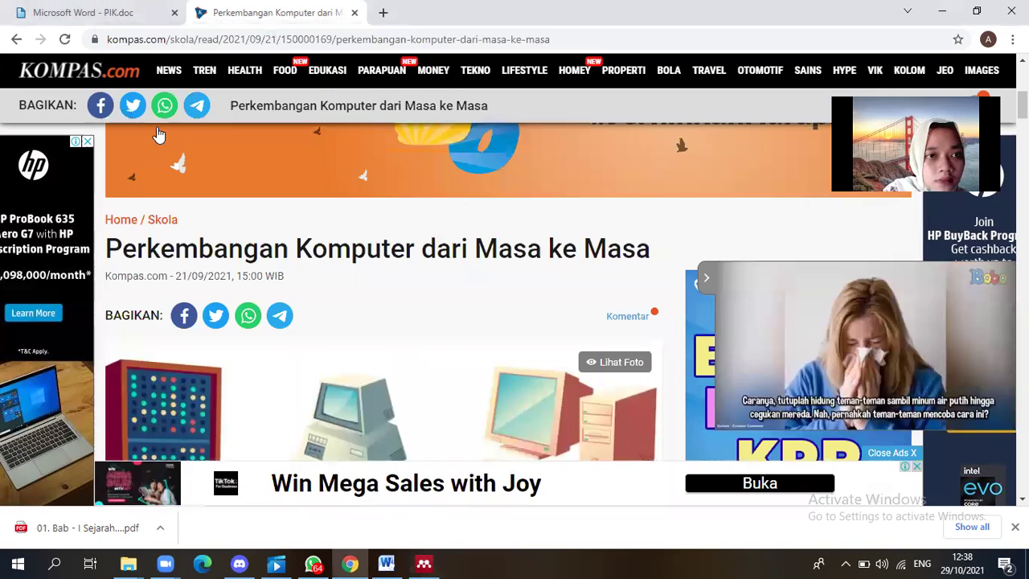
# Set the new Mendeley entry's publication to "kompas.com" and its year to 2021.
pyautogui.click(424, 562)
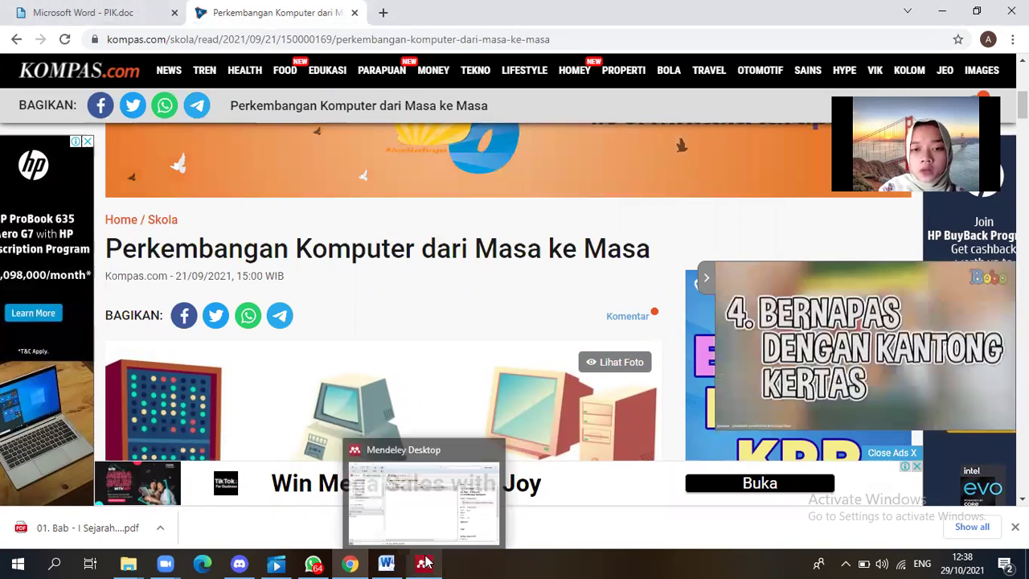
pyautogui.write('kom')
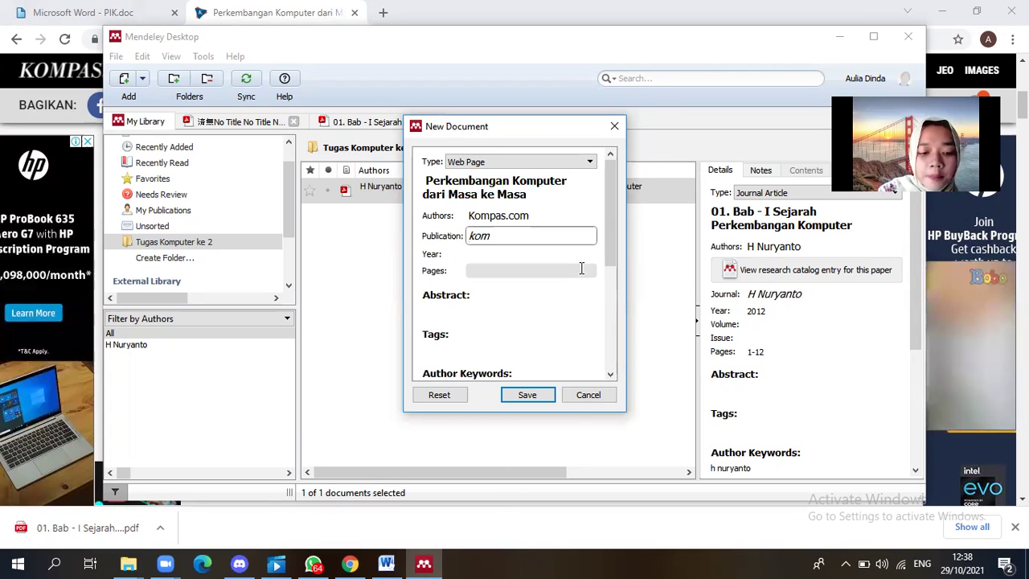
pyautogui.write('pas.co')
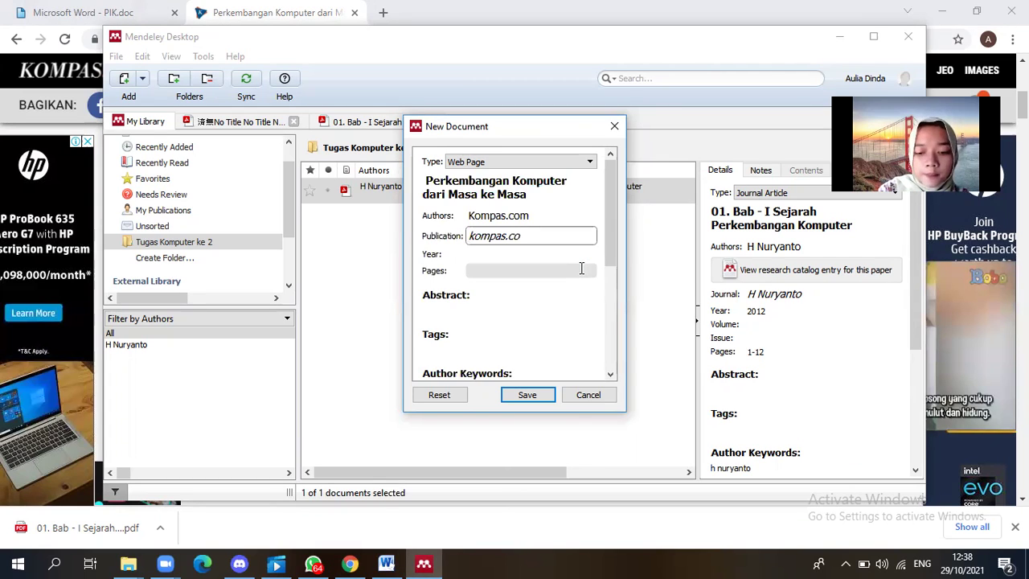
pyautogui.write('m')
pyautogui.click(552, 254)
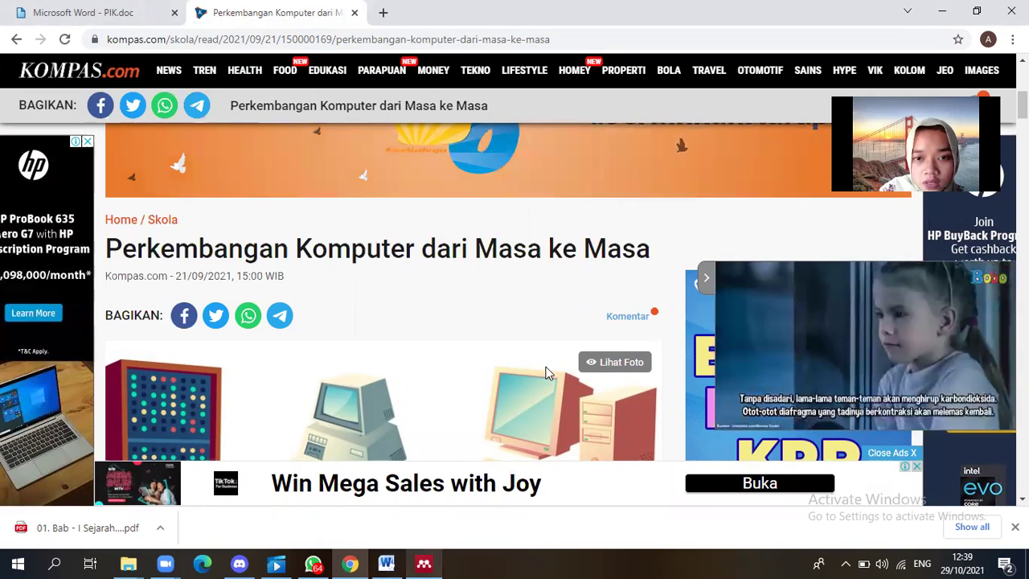
pyautogui.hotkey('alt', 'Tab')
pyautogui.write('2021')
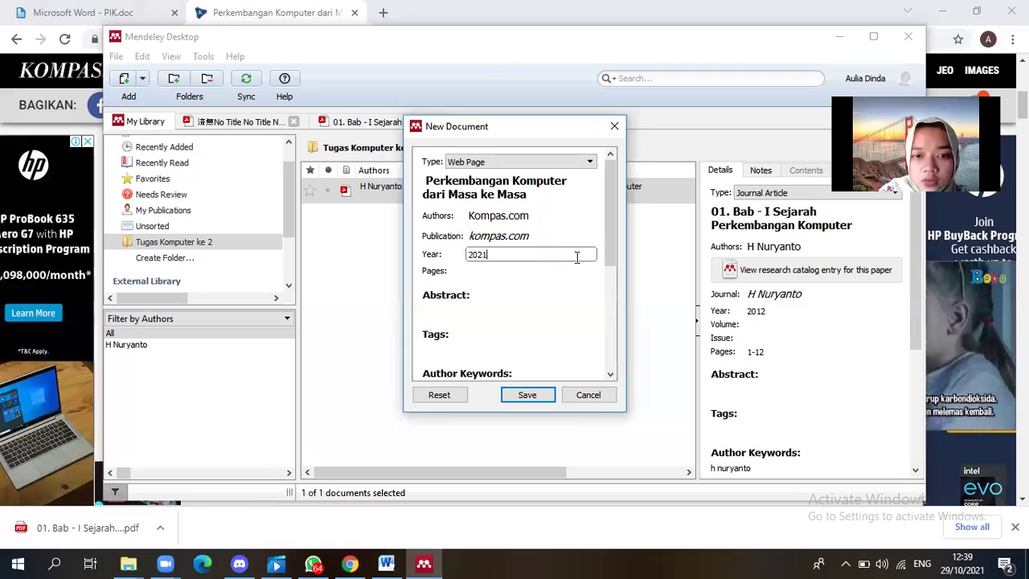
# Check the length of the Kompas.com article and set the new entry's pages to 1.
pyautogui.click(554, 273)
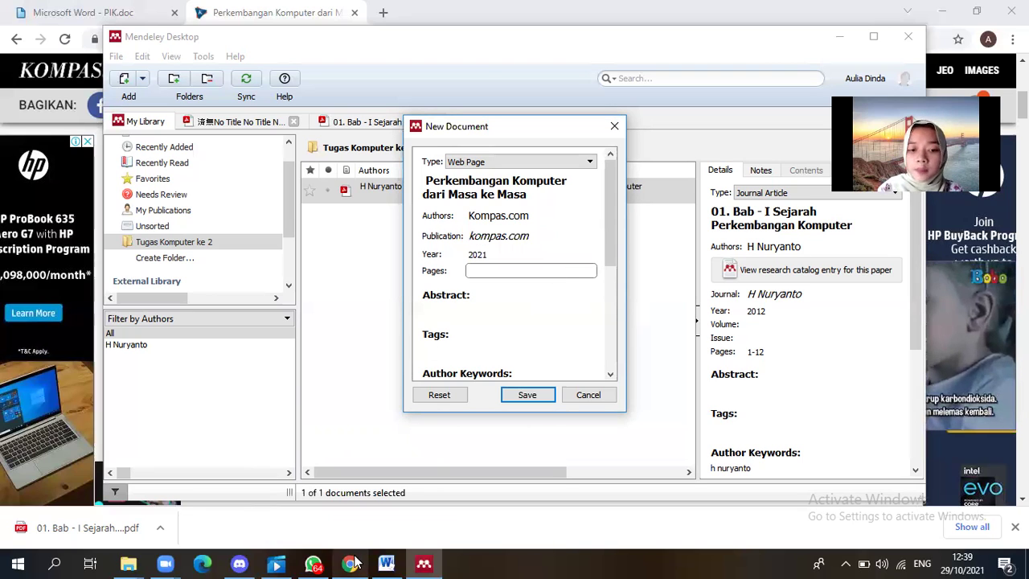
pyautogui.hotkey('alt', 'Tab')
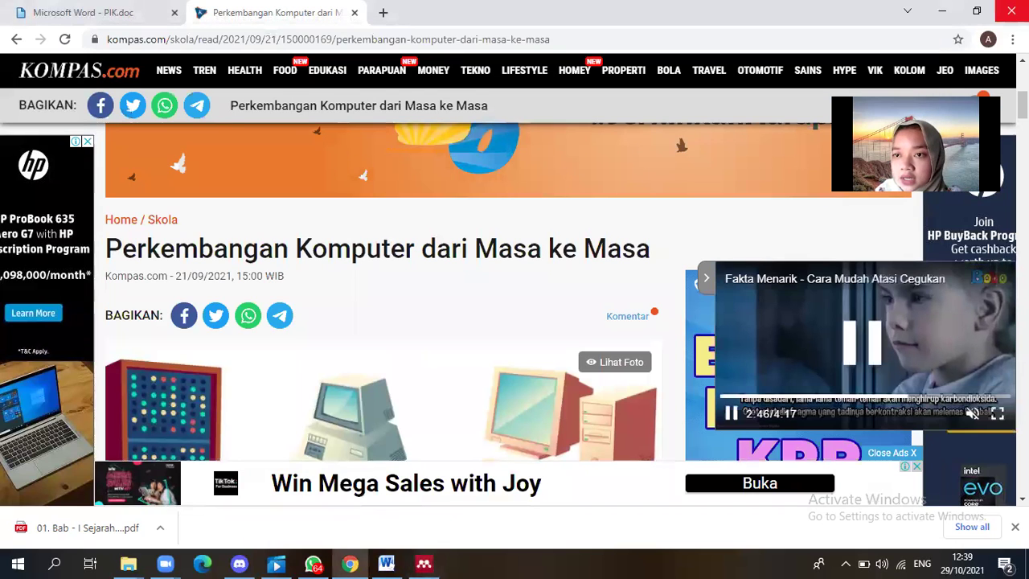
pyautogui.scroll(-1, 515, 322)
pyautogui.scroll(-5, 514, 321)
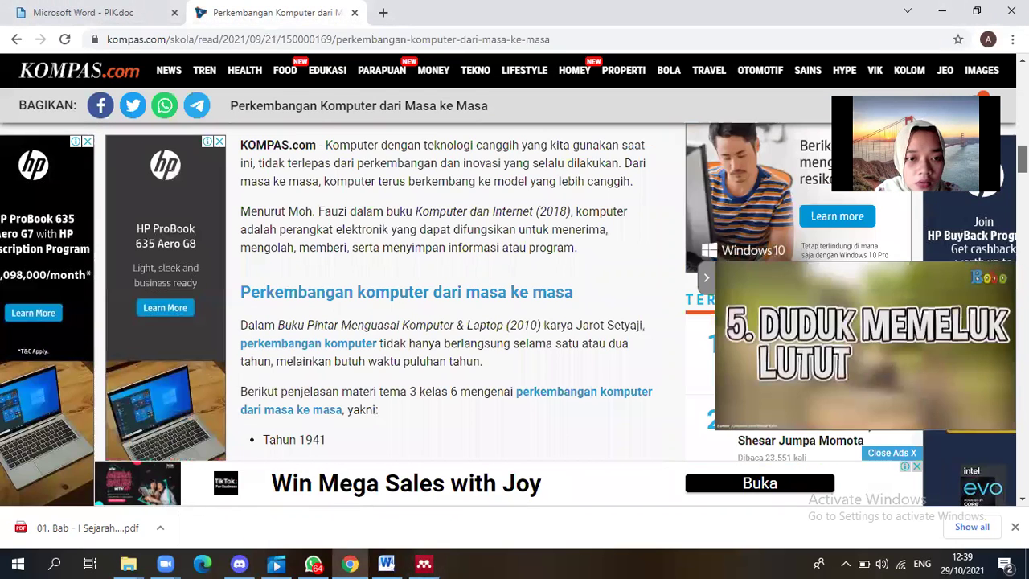
pyautogui.scroll(-5, 515, 322)
pyautogui.scroll(-5, 515, 322)
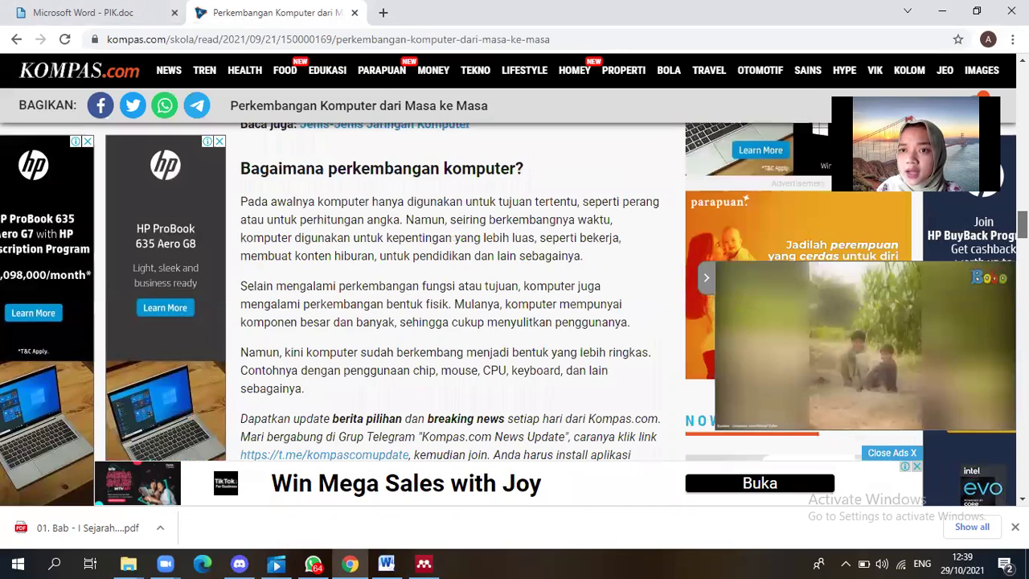
pyautogui.scroll(-5, 514, 322)
pyautogui.scroll(3, 450, 265)
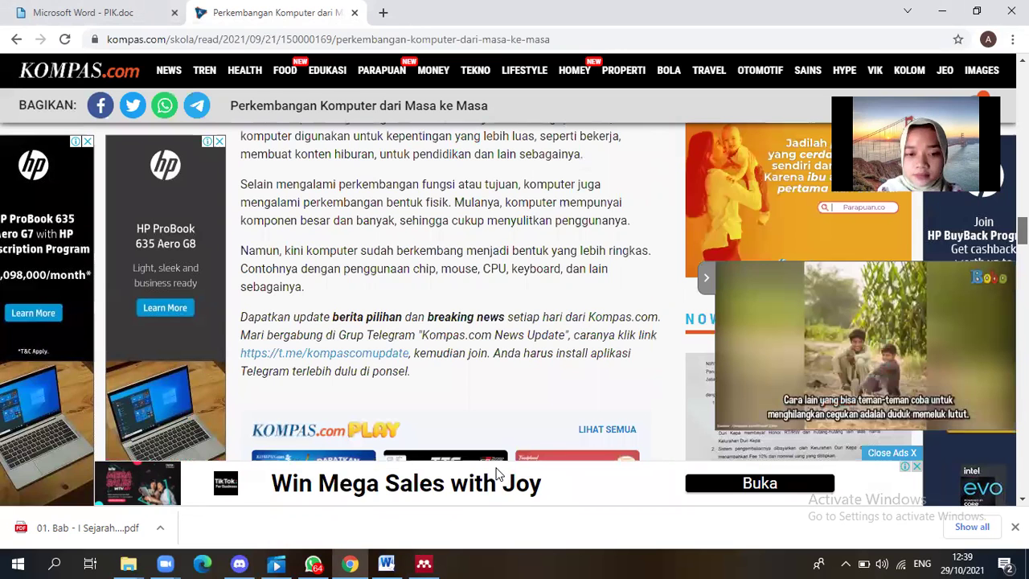
pyautogui.click(423, 563)
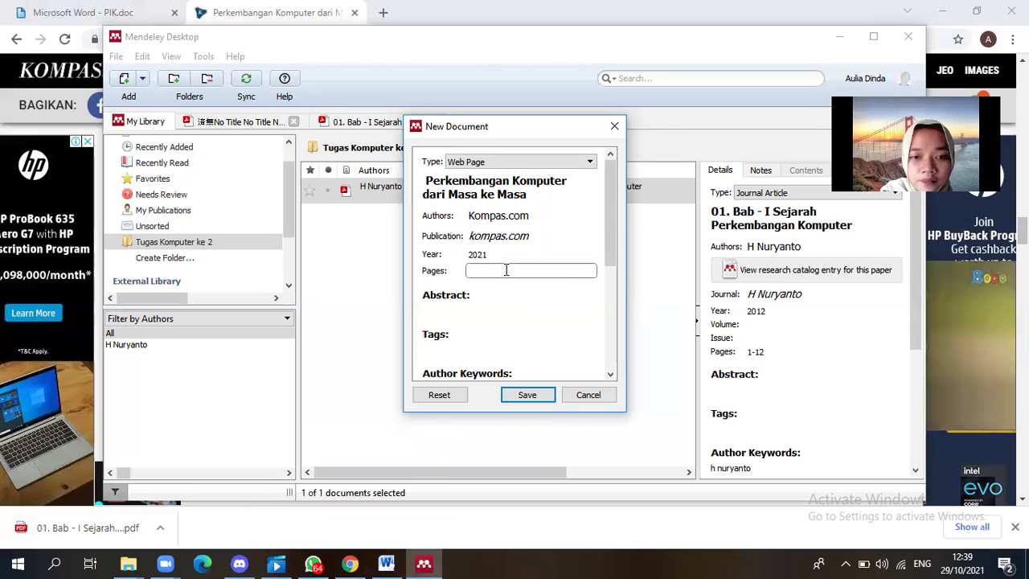
pyautogui.write('1')
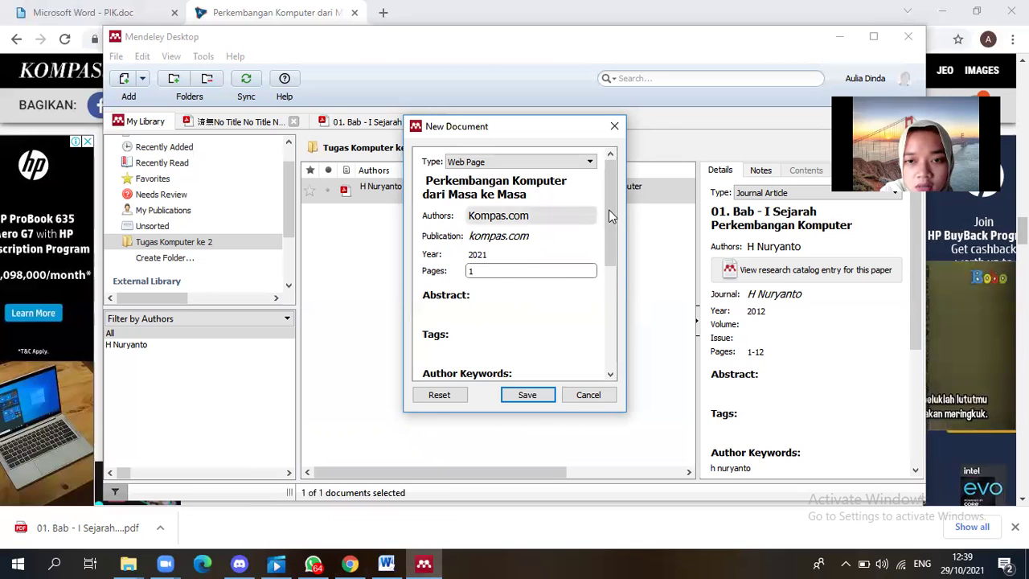
# Set the new entry's date accessed to 29-10-2021.
pyautogui.scroll(-2, 611, 215)
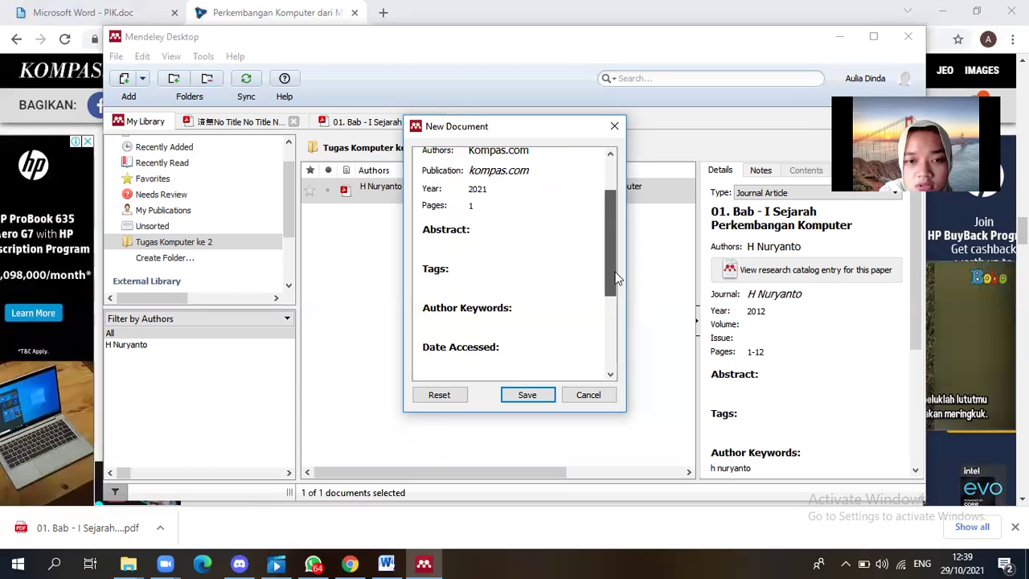
pyautogui.scroll(-2, 549, 266)
pyautogui.click(549, 266)
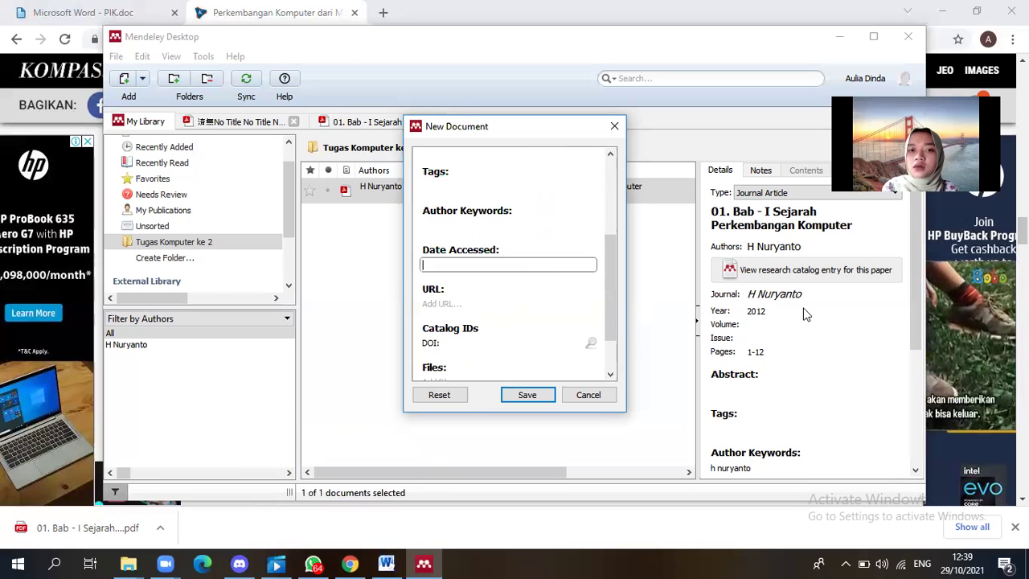
pyautogui.write('29')
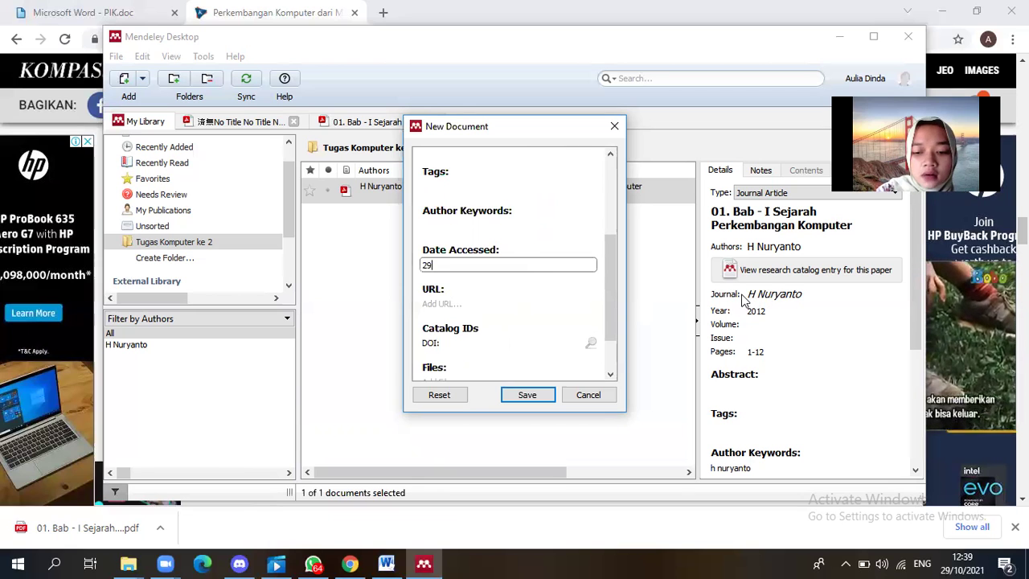
pyautogui.write('-10')
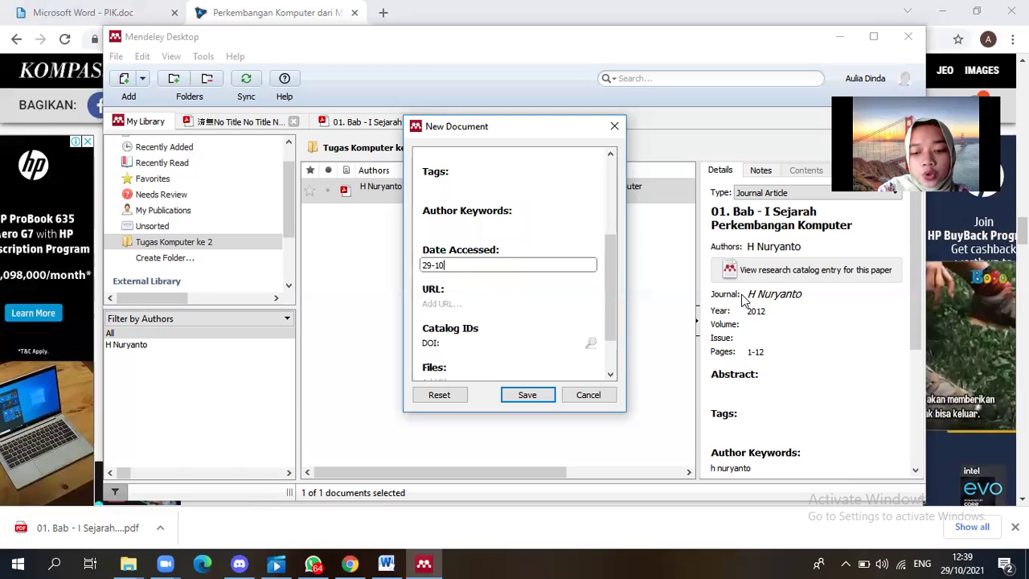
pyautogui.write('-2021')
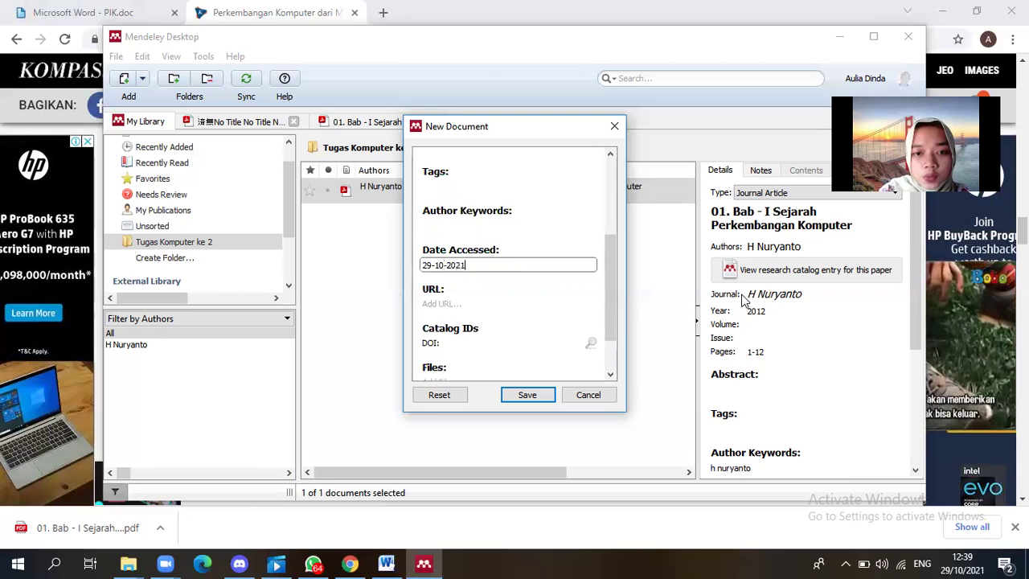
# Copy the Kompas.com article's web address into the new entry's URL and save the entry to the library.
pyautogui.click(473, 304)
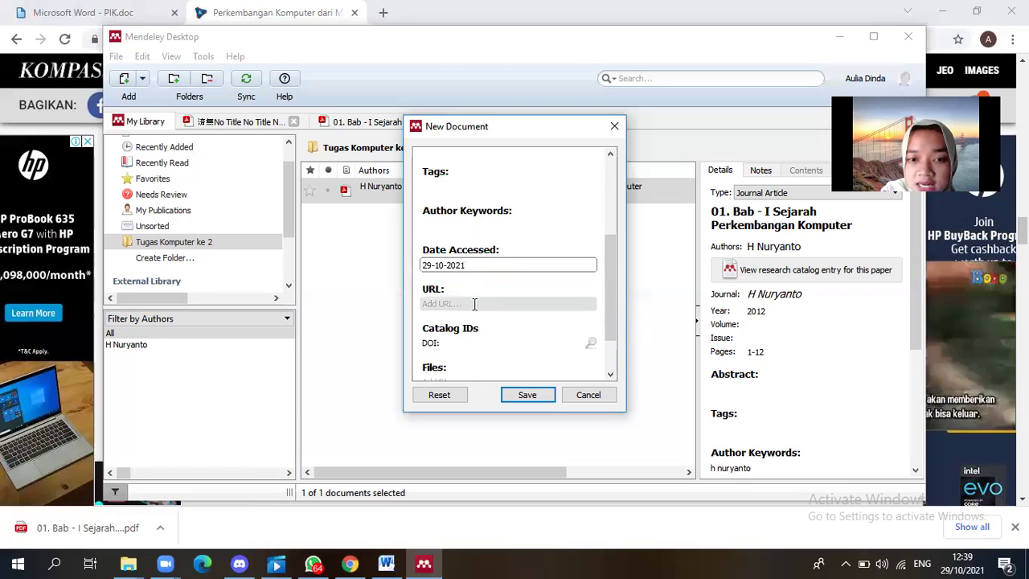
pyautogui.click(350, 562)
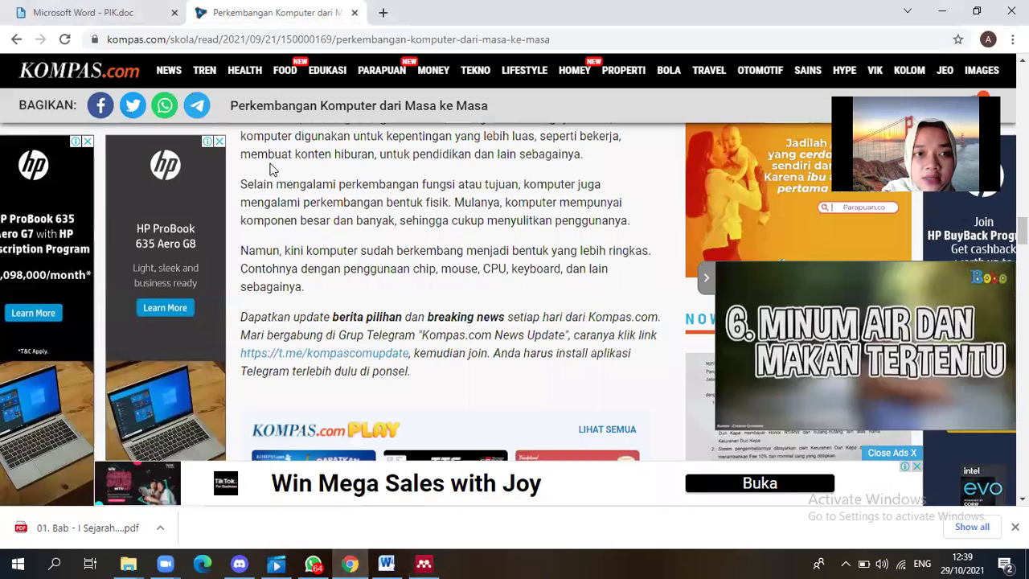
pyautogui.moveTo(551, 40); pyautogui.dragTo(97, 33)
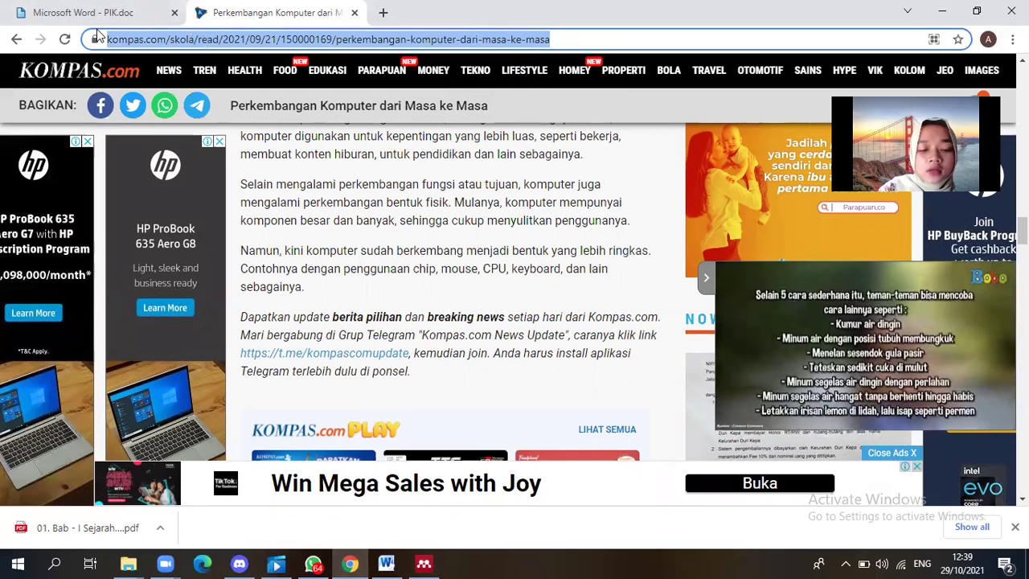
pyautogui.click(421, 563)
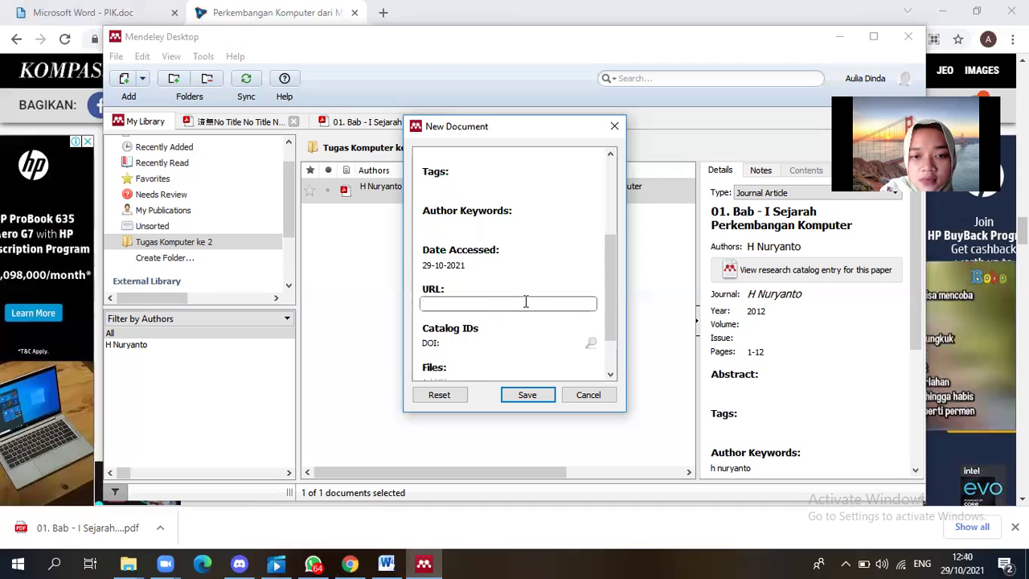
pyautogui.hotkey('ctrl', 'v')
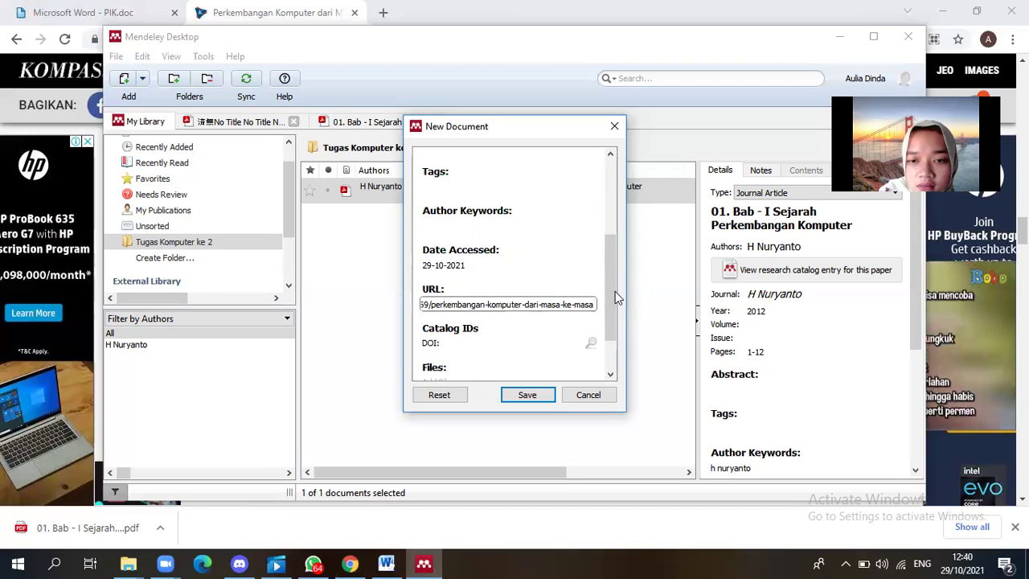
pyautogui.moveTo(610, 282); pyautogui.dragTo(609, 334)
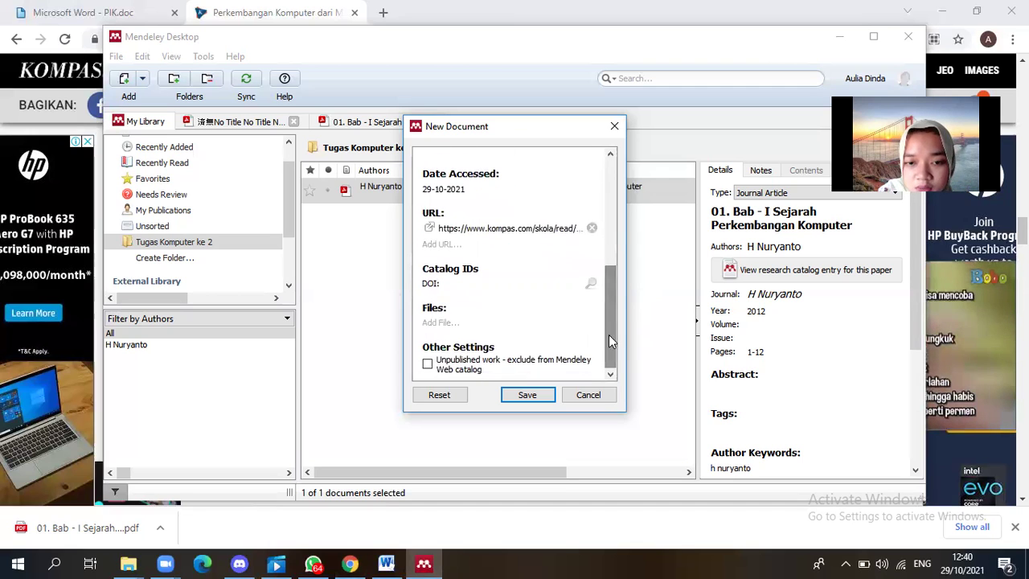
pyautogui.click(527, 394)
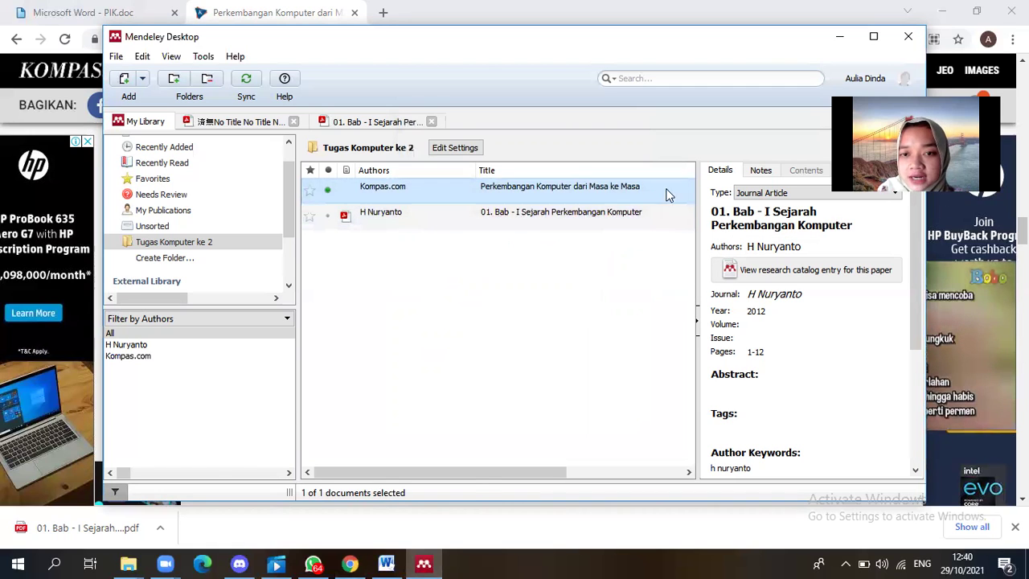
pyautogui.moveTo(476, 472); pyautogui.dragTo(627, 472)
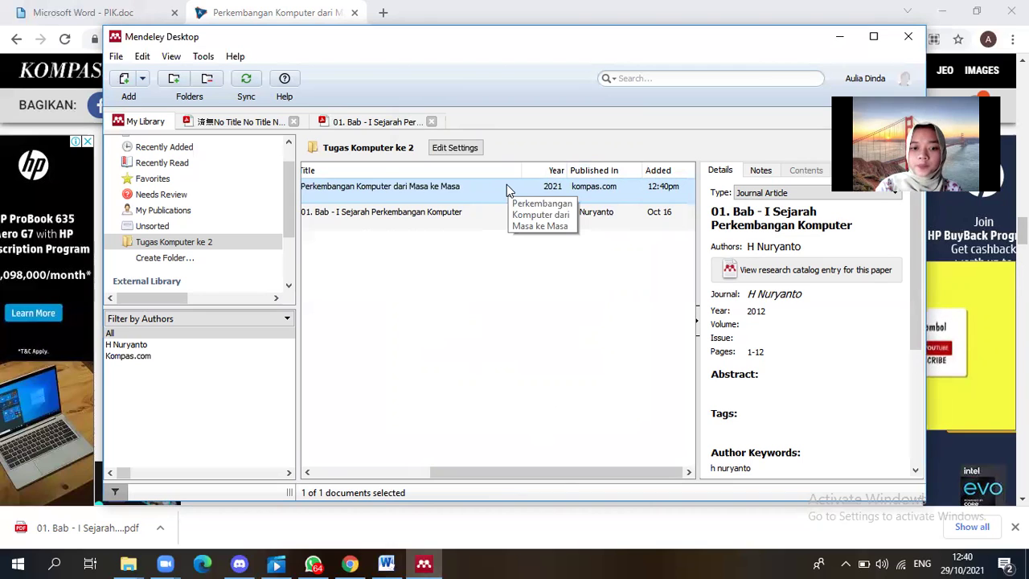
# Copy the passage from "seiring berkembangnya waktu" to "lain sebagainya." under "Bagaimana perkembangan komputer?" in the Kompas.com article.
pyautogui.click(348, 563)
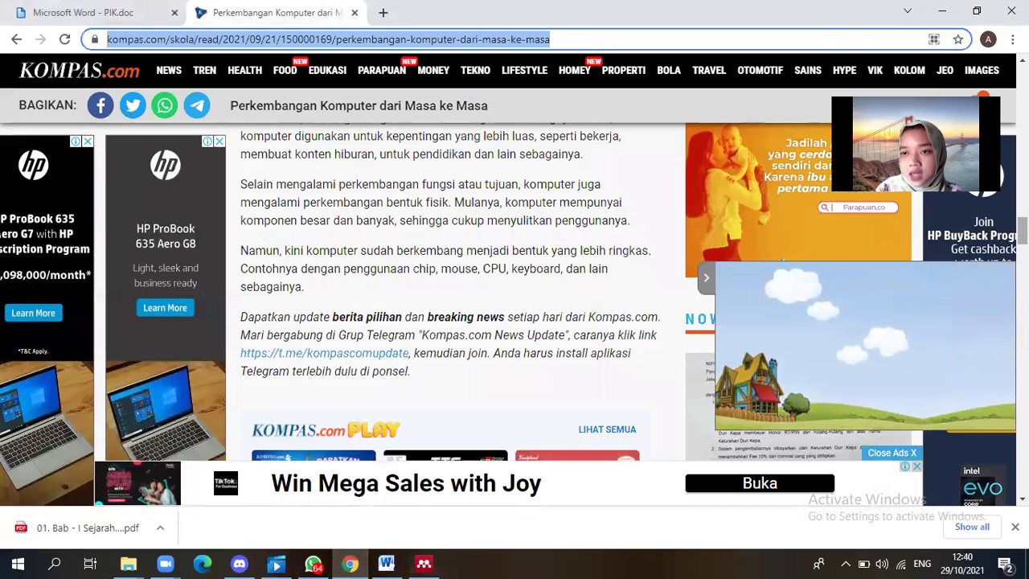
pyautogui.scroll(3, 450, 290)
pyautogui.scroll(-3, 450, 289)
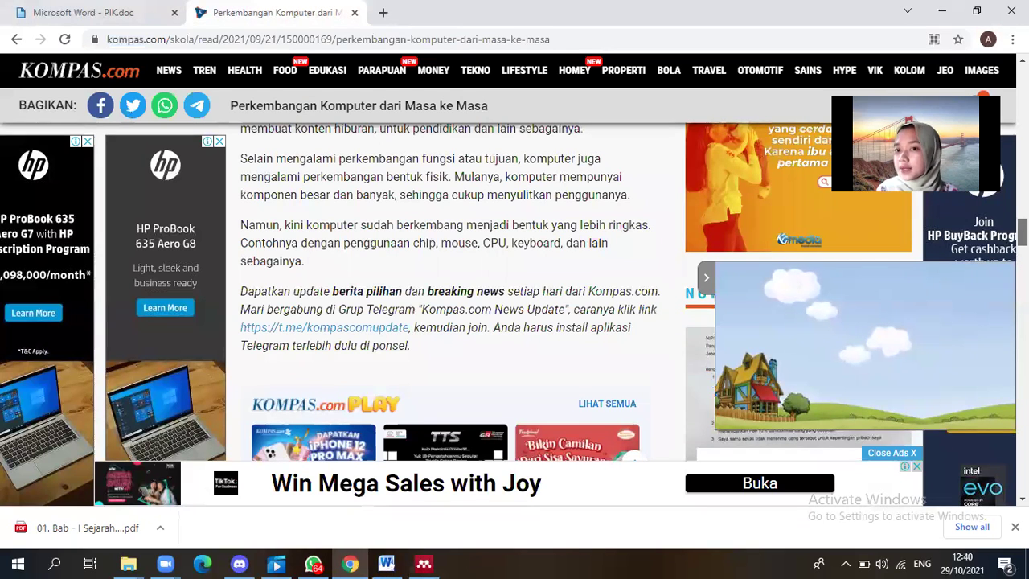
pyautogui.scroll(-3, 450, 289)
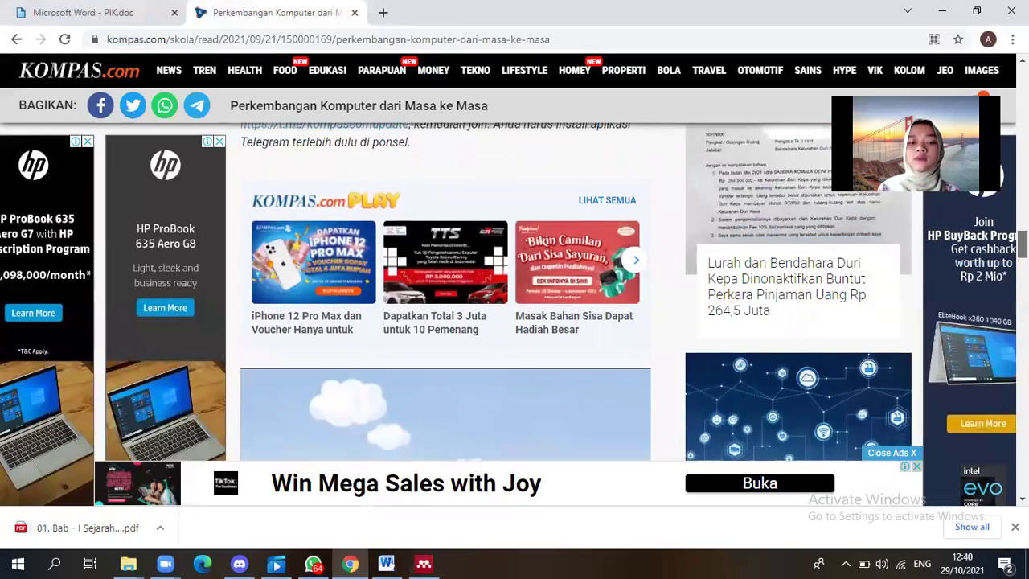
pyautogui.scroll(4, 450, 290)
pyautogui.scroll(2, 450, 290)
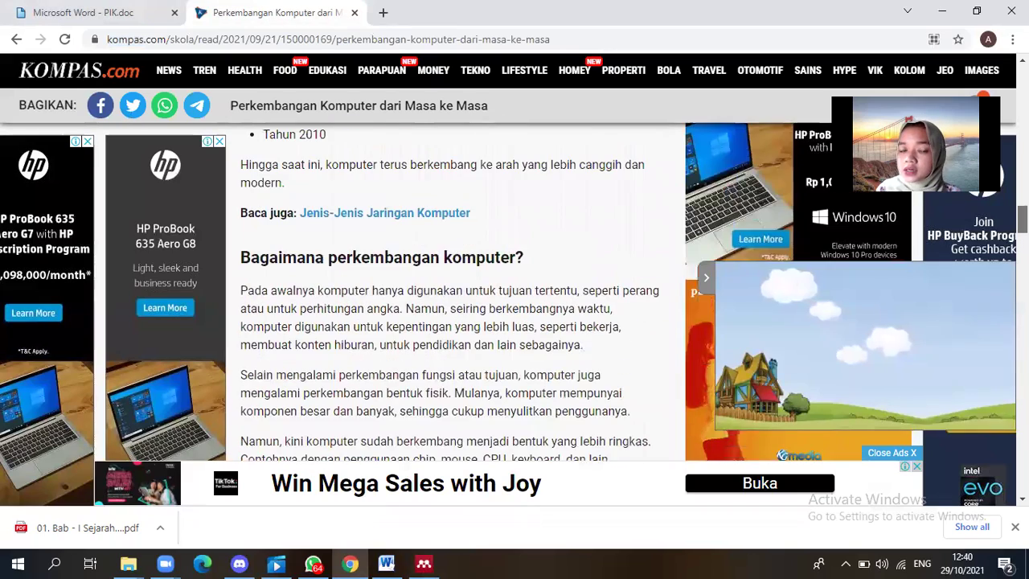
pyautogui.scroll(-1, 450, 289)
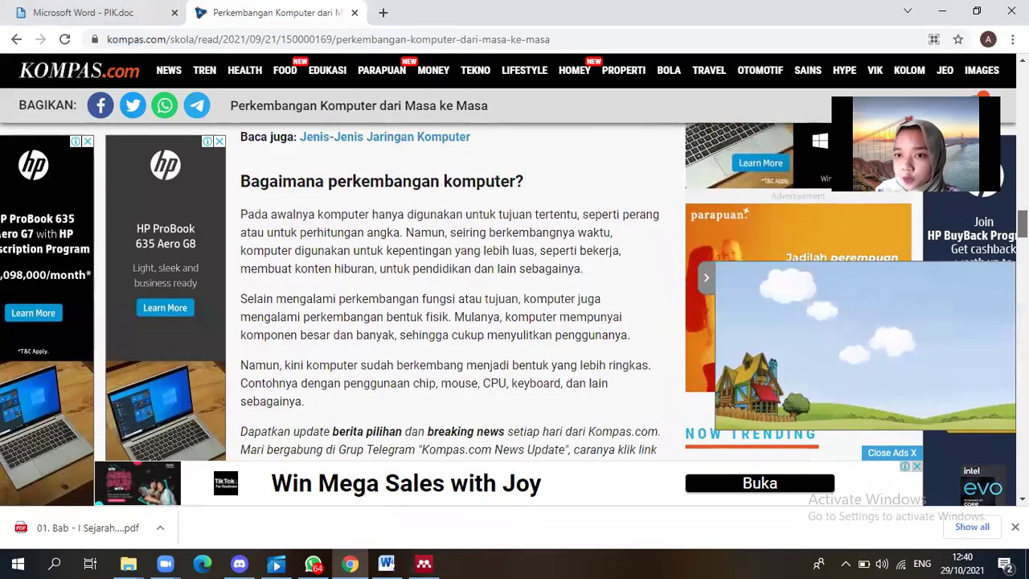
pyautogui.scroll(-1, 450, 289)
pyautogui.scroll(1, 637, 230)
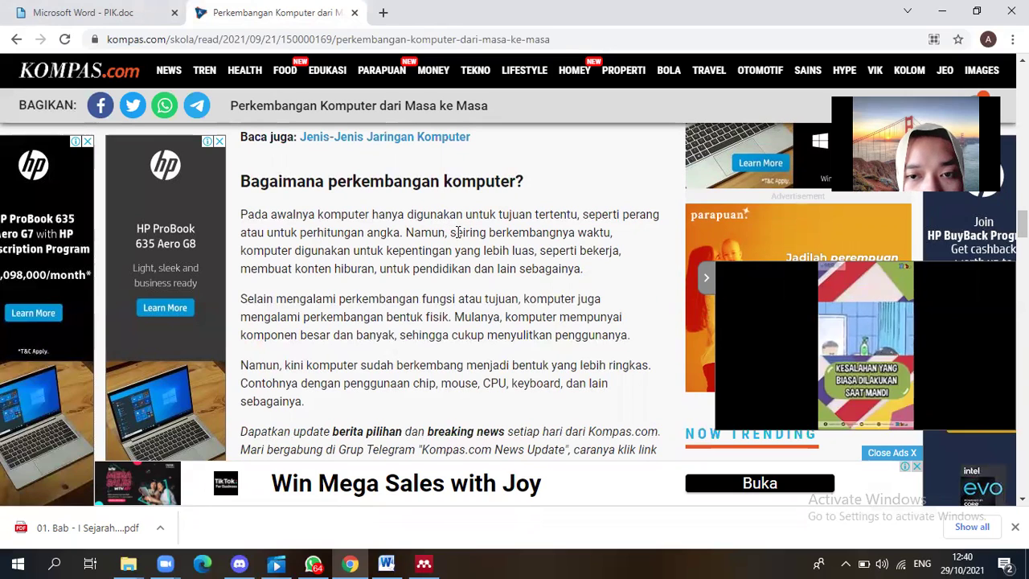
pyautogui.moveTo(450, 232); pyautogui.dragTo(582, 269)
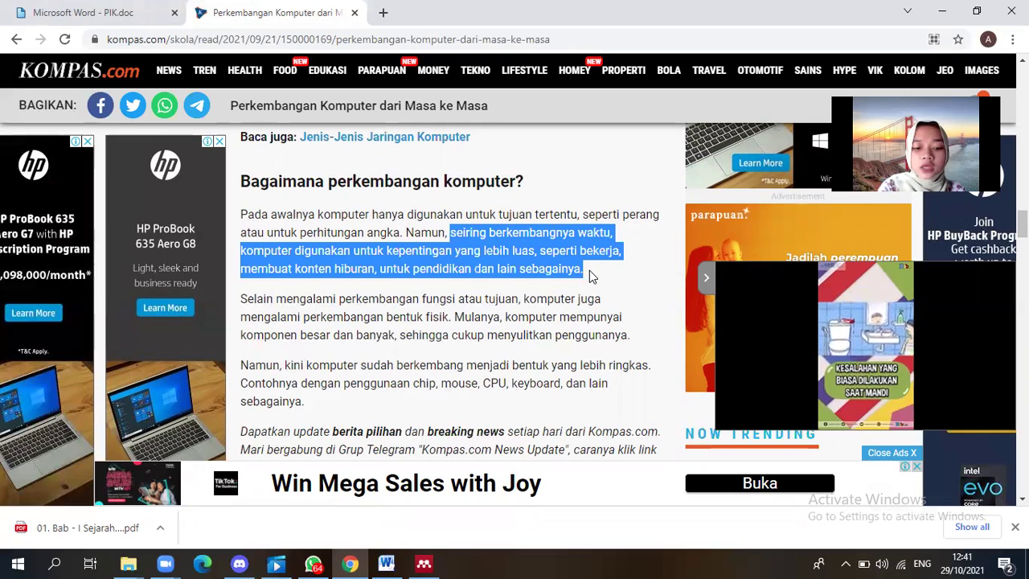
pyautogui.click(589, 270)
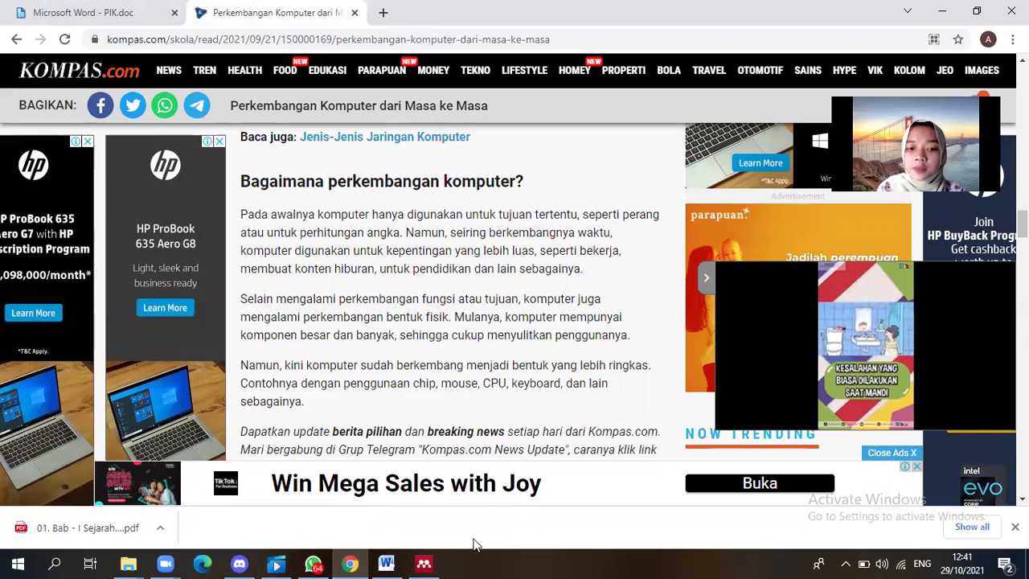
# Switch to the Word document and justify the bibliography entry under DAFTAR PUSAKA.
pyautogui.click(387, 563)
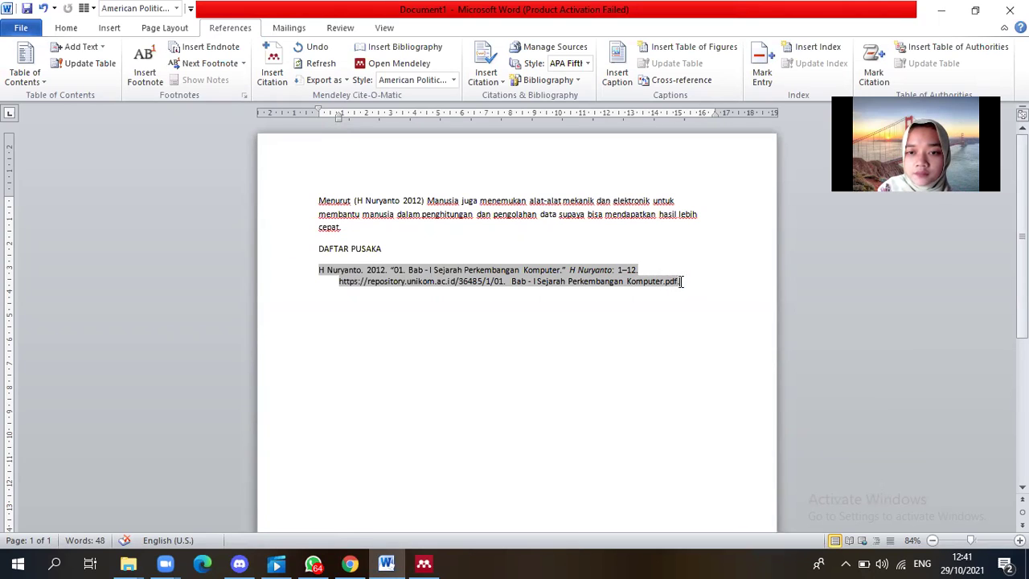
pyautogui.moveTo(671, 281); pyautogui.dragTo(289, 268)
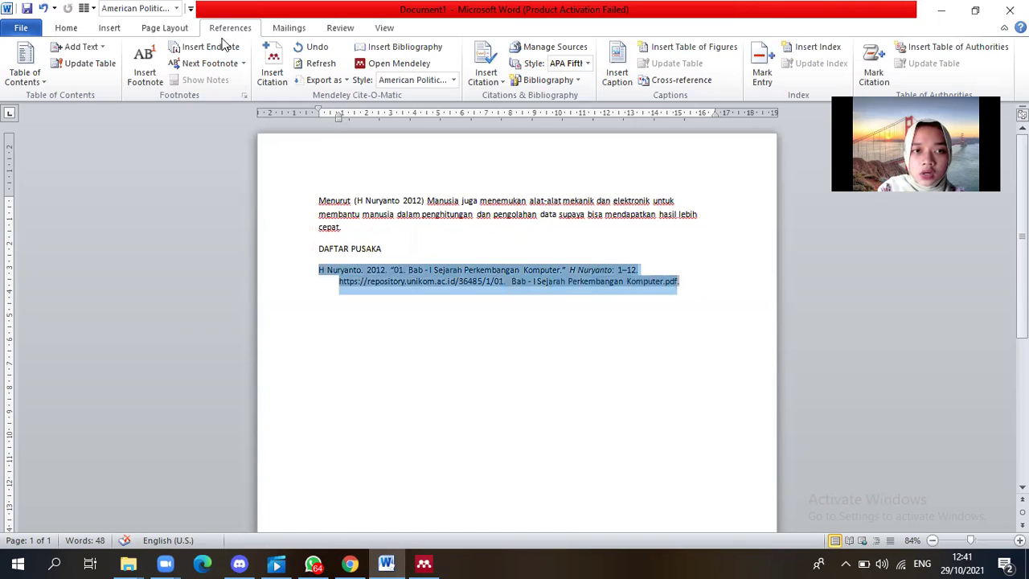
pyautogui.click(113, 28)
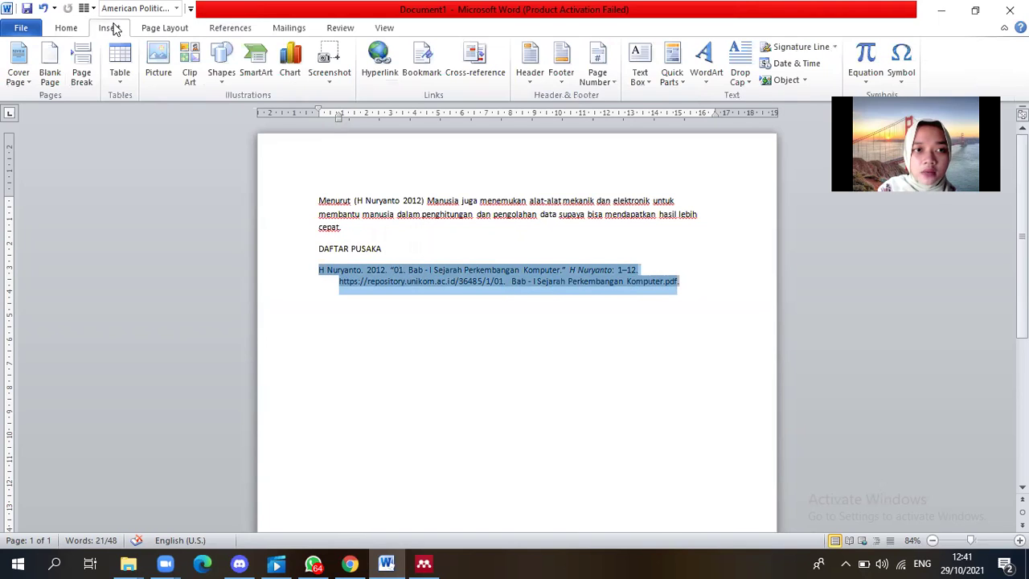
pyautogui.click(69, 28)
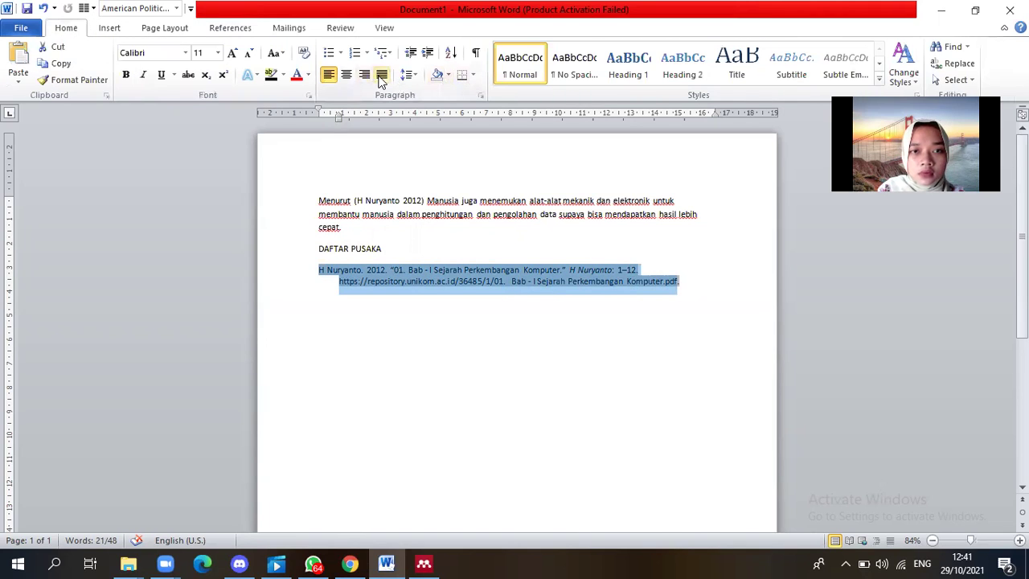
pyautogui.click(382, 76)
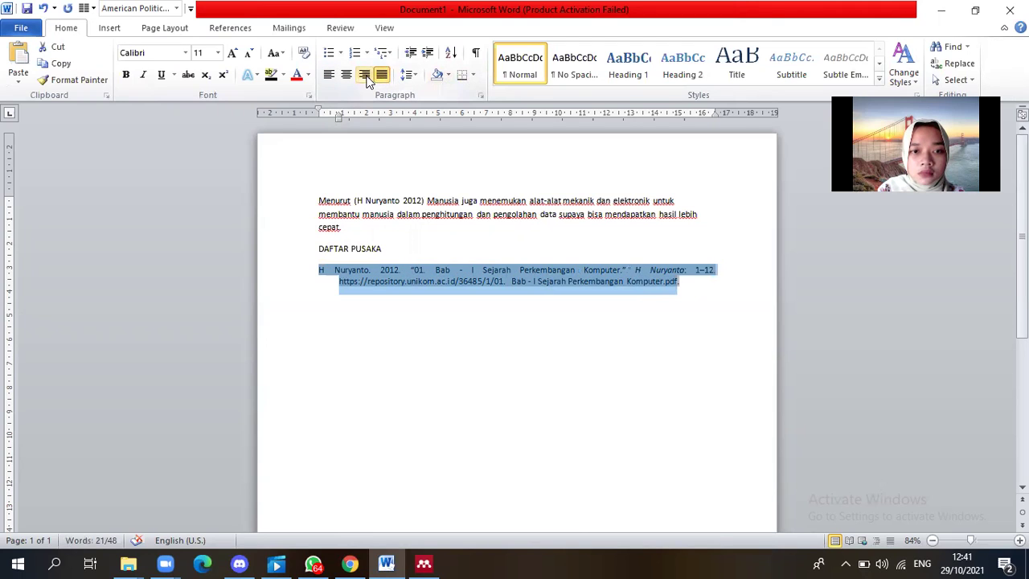
pyautogui.click(365, 76)
pyautogui.click(380, 78)
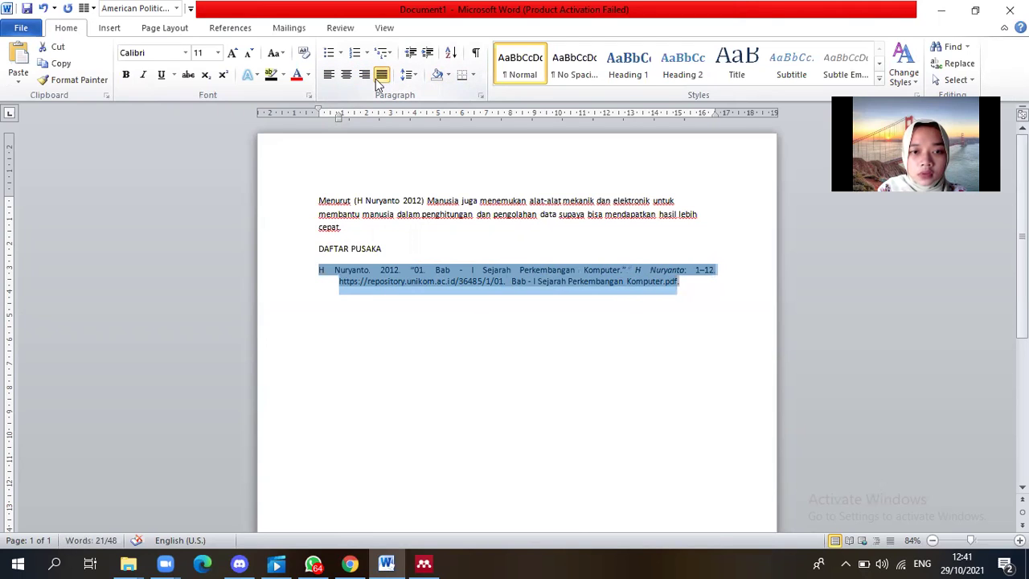
pyautogui.click(342, 309)
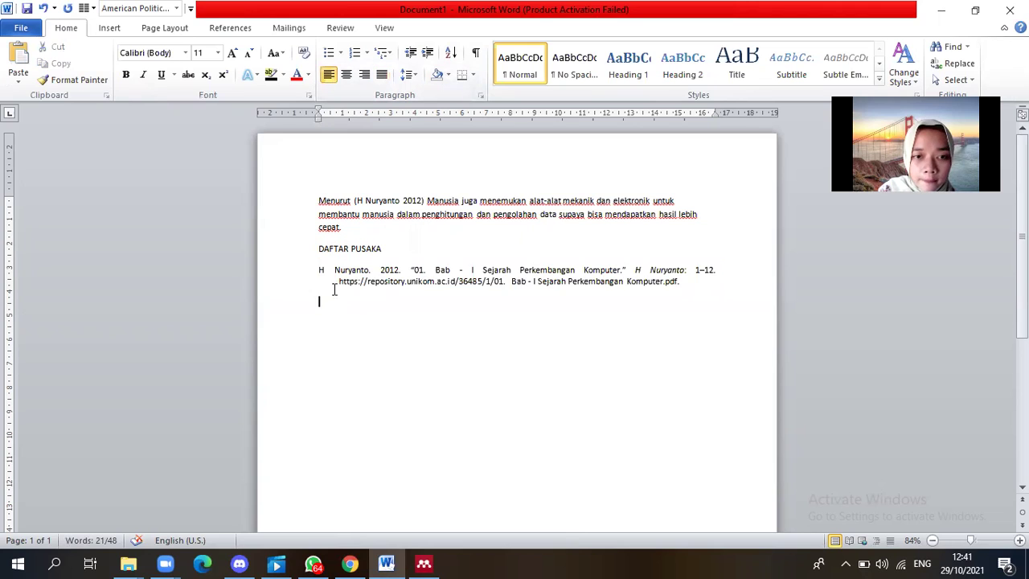
# Remove the hanging indent from the justified bibliography entry.
pyautogui.tripleClick(338, 283)
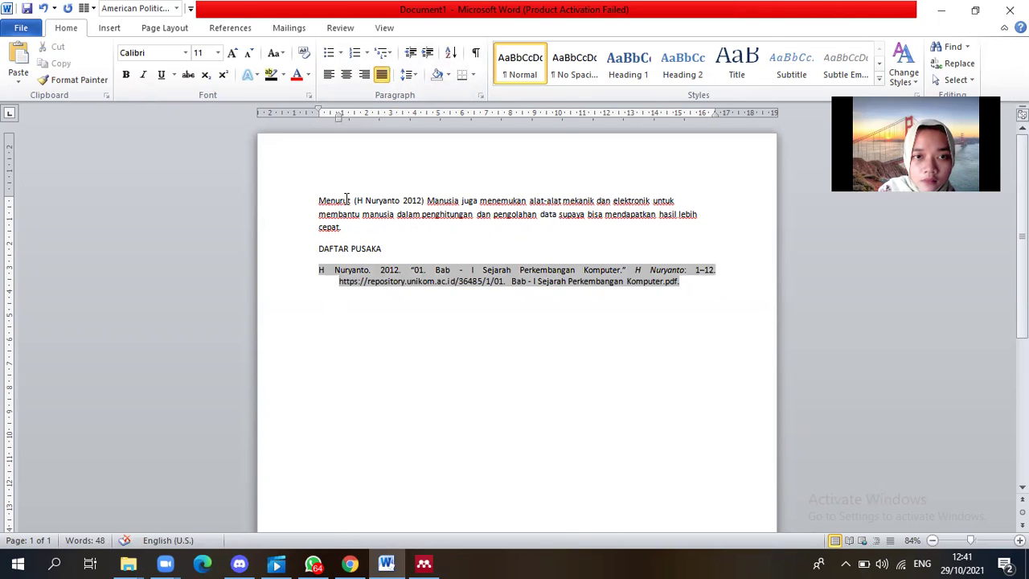
pyautogui.moveTo(336, 114); pyautogui.dragTo(317, 113)
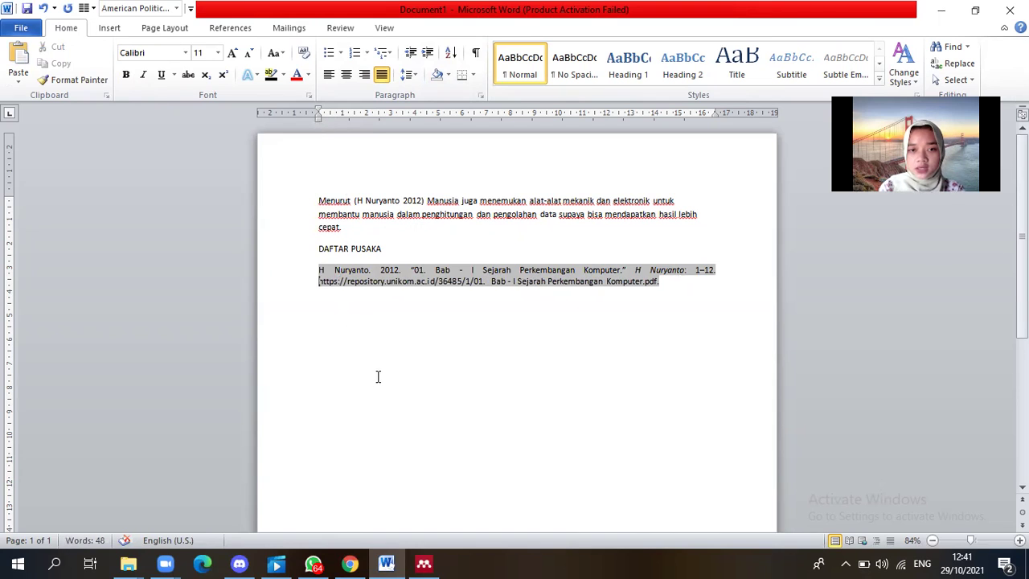
pyautogui.click(378, 376)
# Add a new line after the bibliography entry and paste the copied Kompas.com passage there as text only.
pyautogui.tripleClick(664, 292)
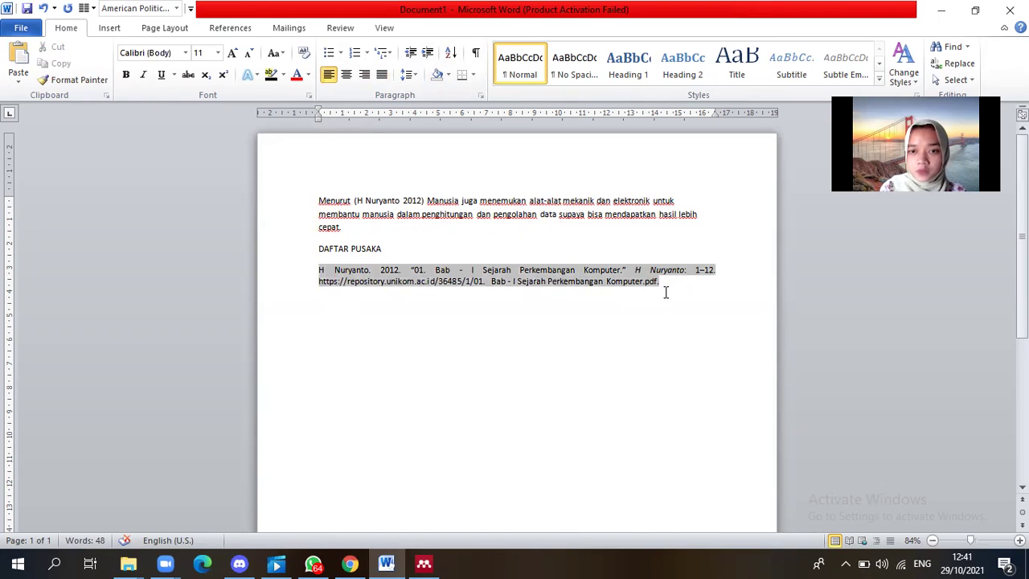
pyautogui.hotkey('ctrl', 'j')
pyautogui.press('Right')
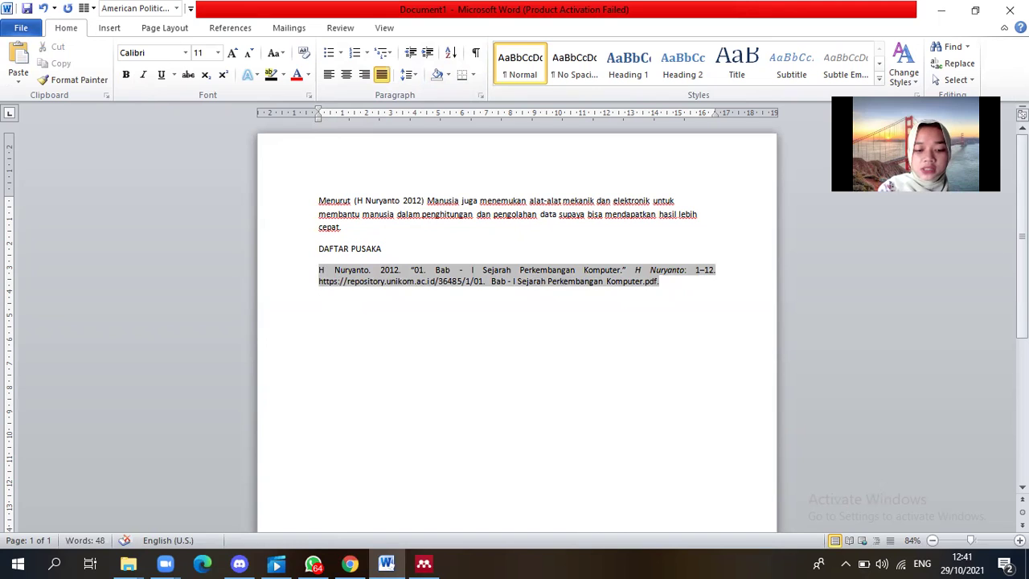
pyautogui.press('Return')
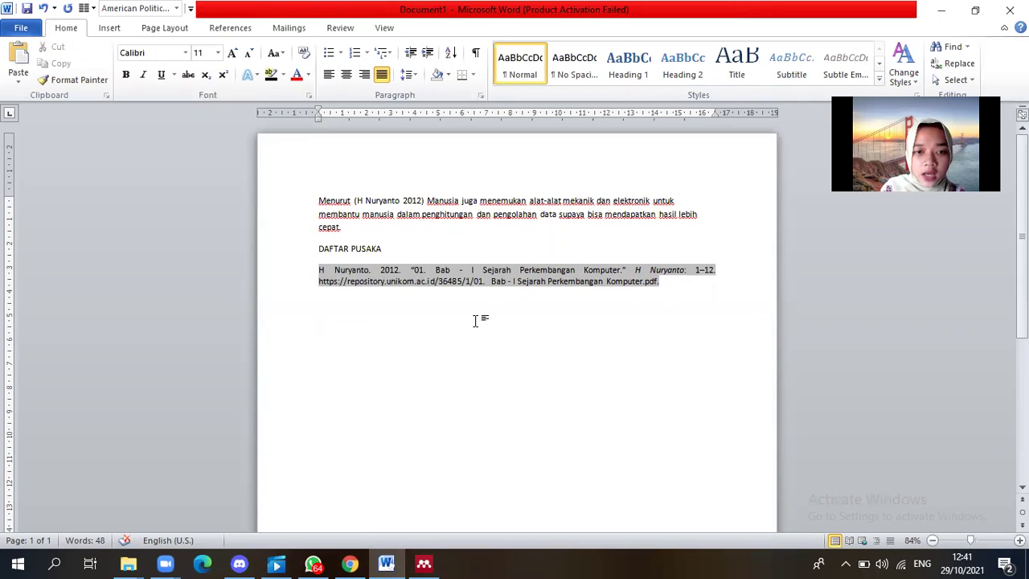
pyautogui.rightClick(319, 323)
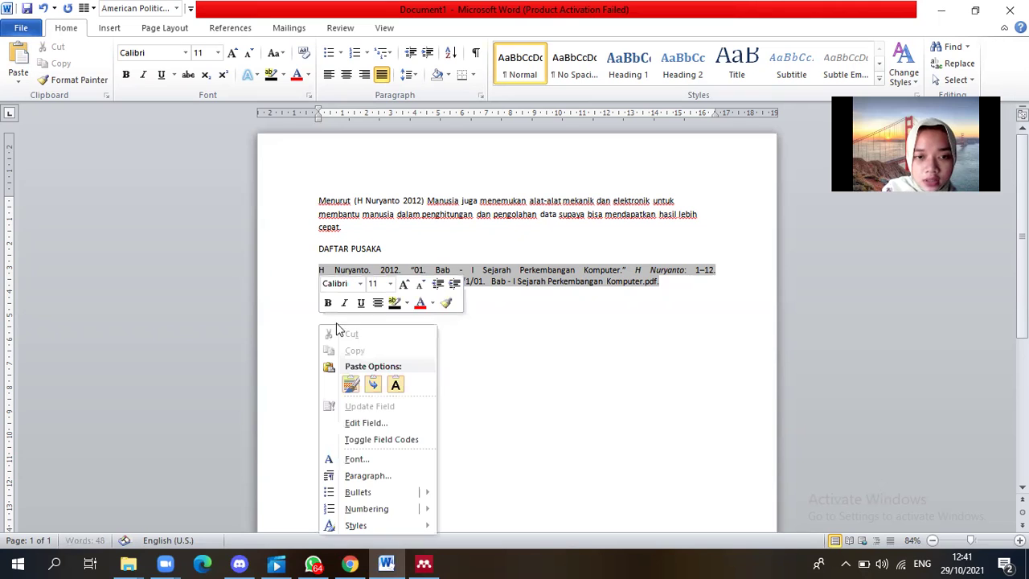
pyautogui.click(394, 386)
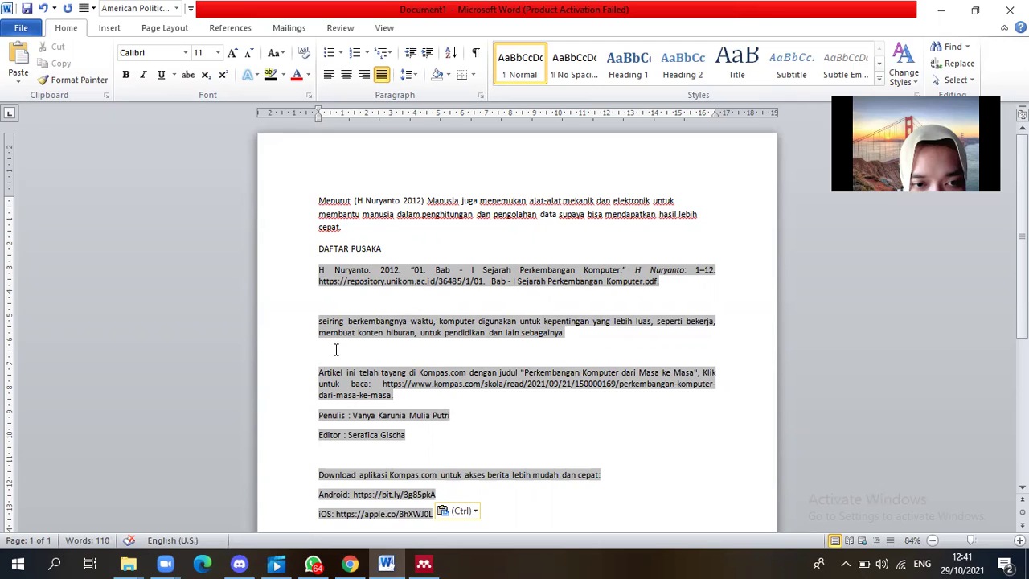
pyautogui.click(604, 438)
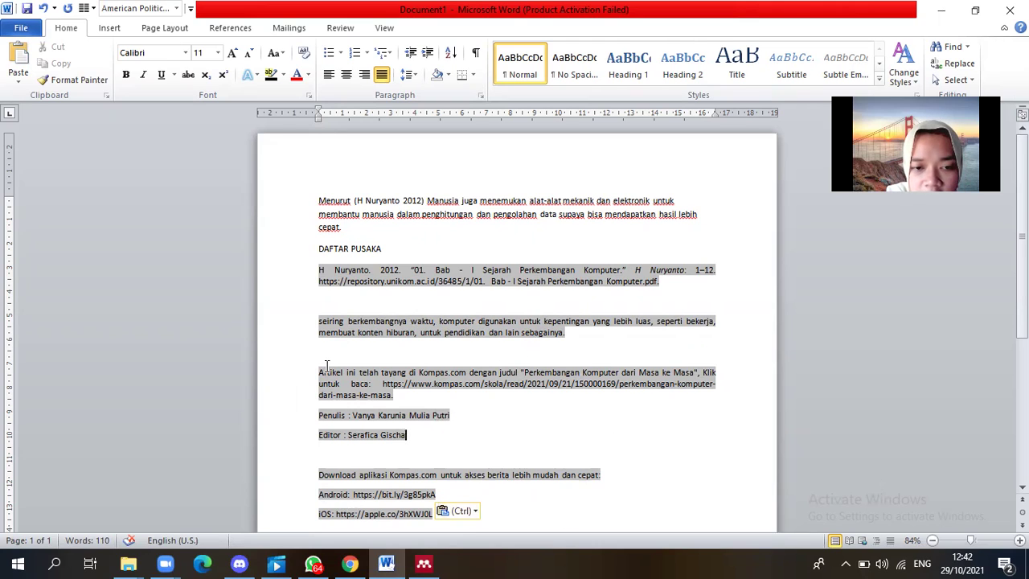
# Delete the bibliography block together with the pasted text, and reinsert the Mendeley bibliography under DAFTAR PUSAKA.
pyautogui.moveTo(315, 371); pyautogui.dragTo(431, 426)
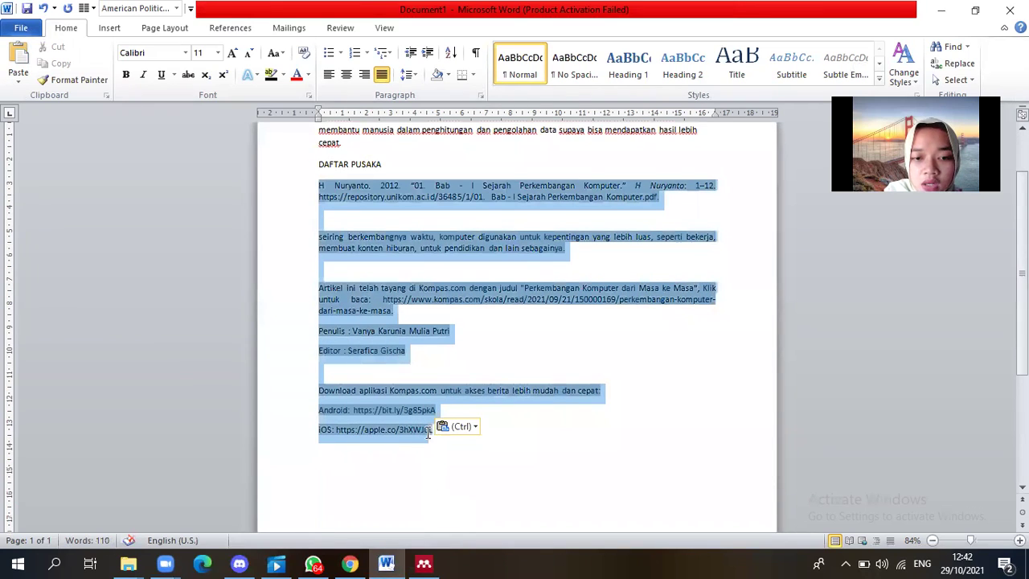
pyautogui.press('Delete')
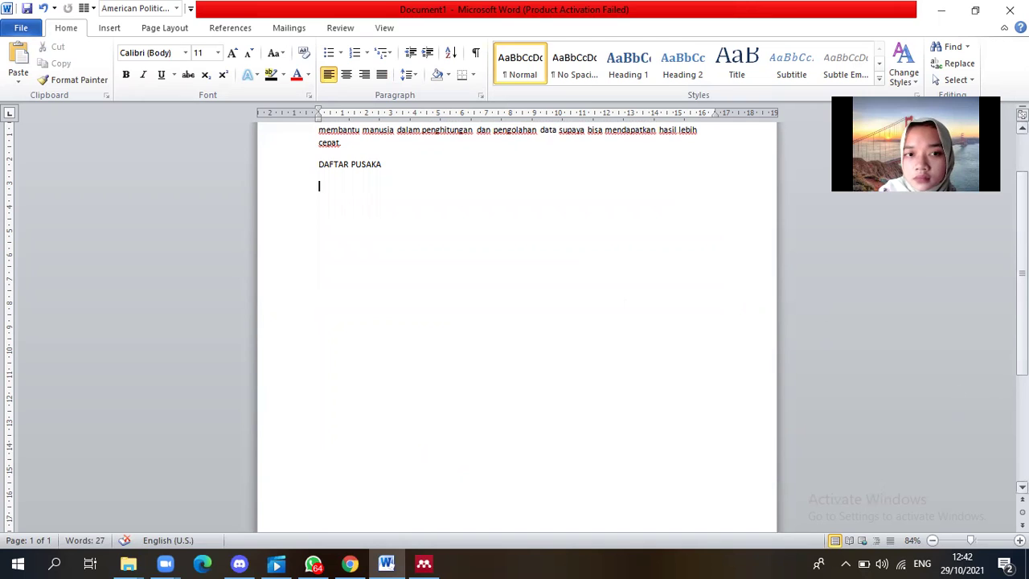
pyautogui.scroll(2, 1020, 257)
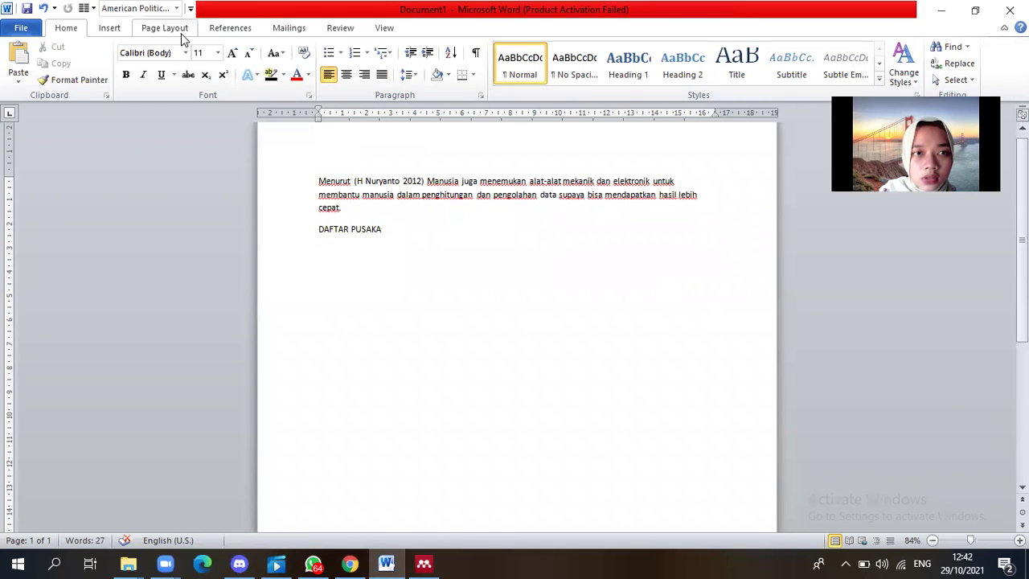
pyautogui.click(230, 29)
pyautogui.click(371, 48)
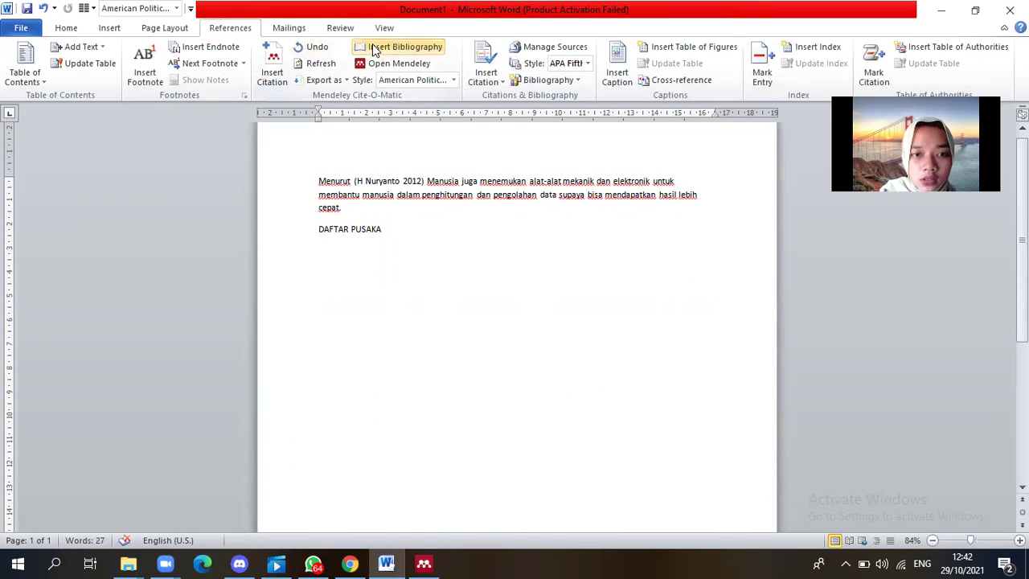
# Paste the Kompas.com passage as text only, spaced below the bibliography, and delete its trailing lines from "Artikel ini telah tayang" through the iOS link.
pyautogui.rightClick(338, 284)
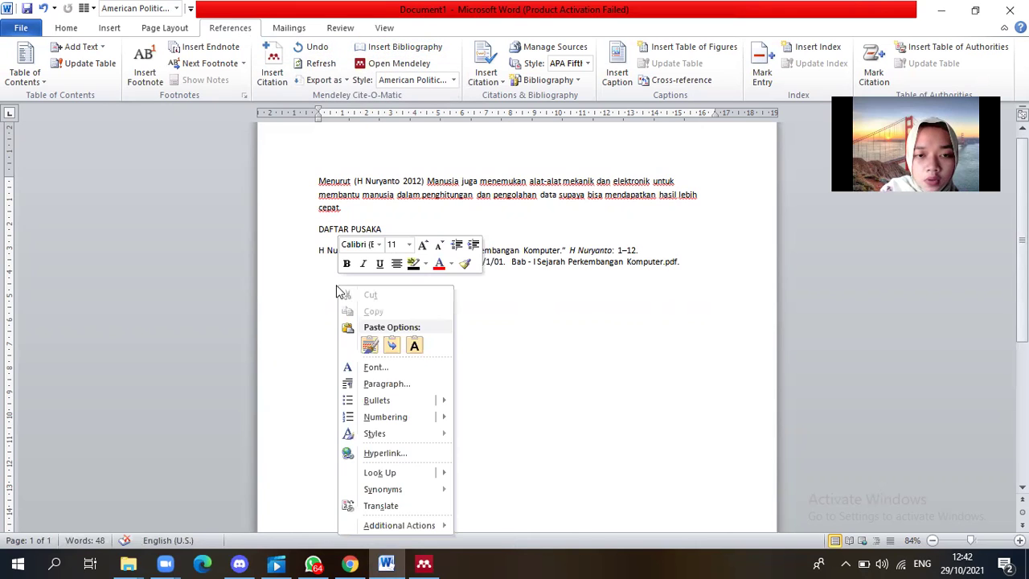
pyautogui.click(413, 346)
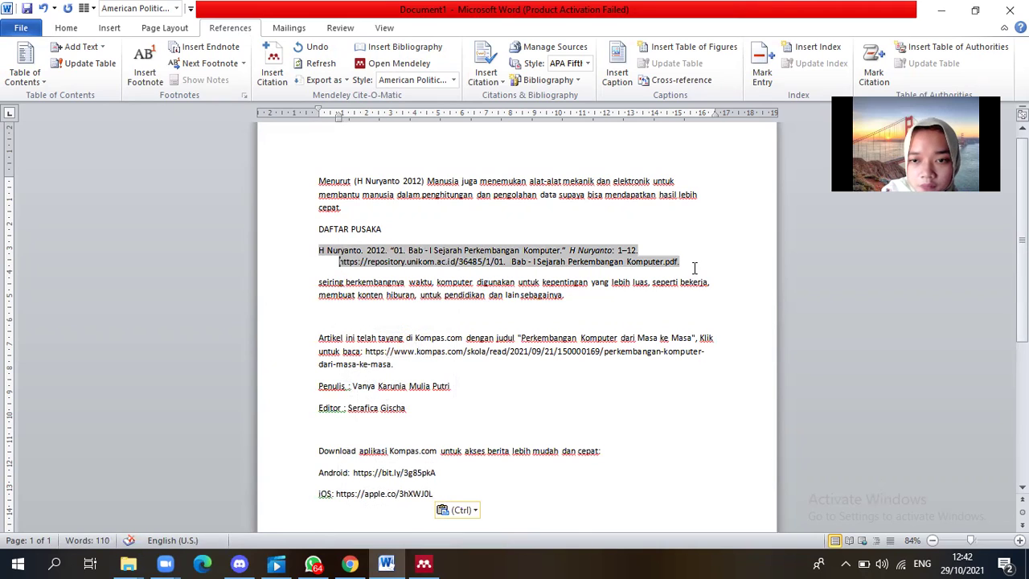
pyautogui.press('Return')
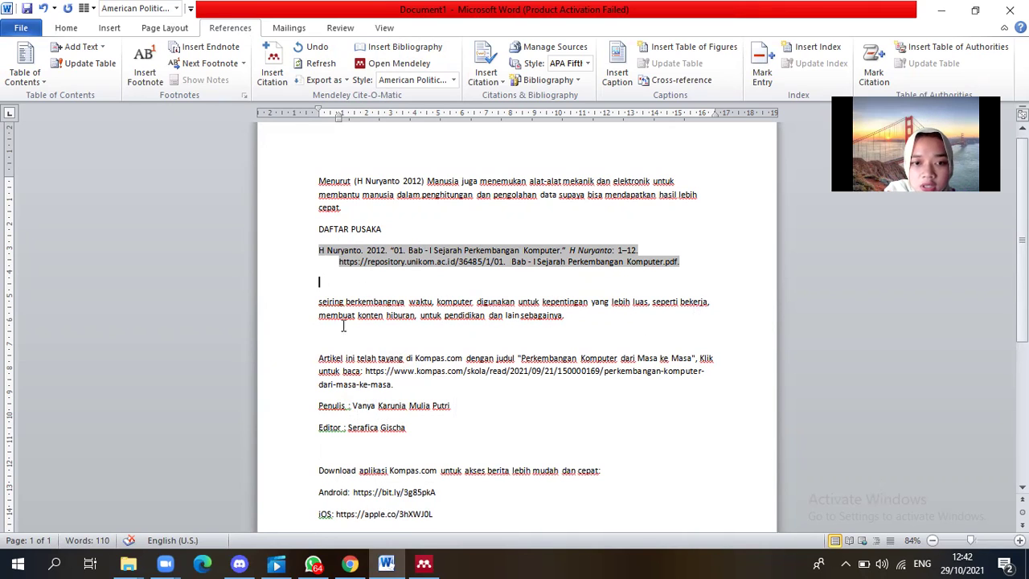
pyautogui.moveTo(319, 358); pyautogui.dragTo(425, 521)
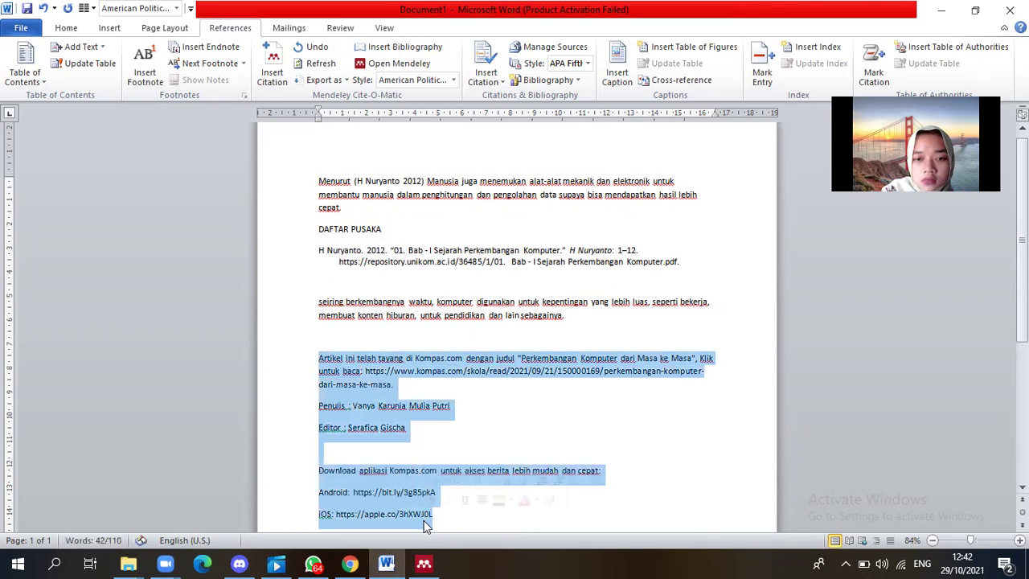
pyautogui.press('BackSpace')
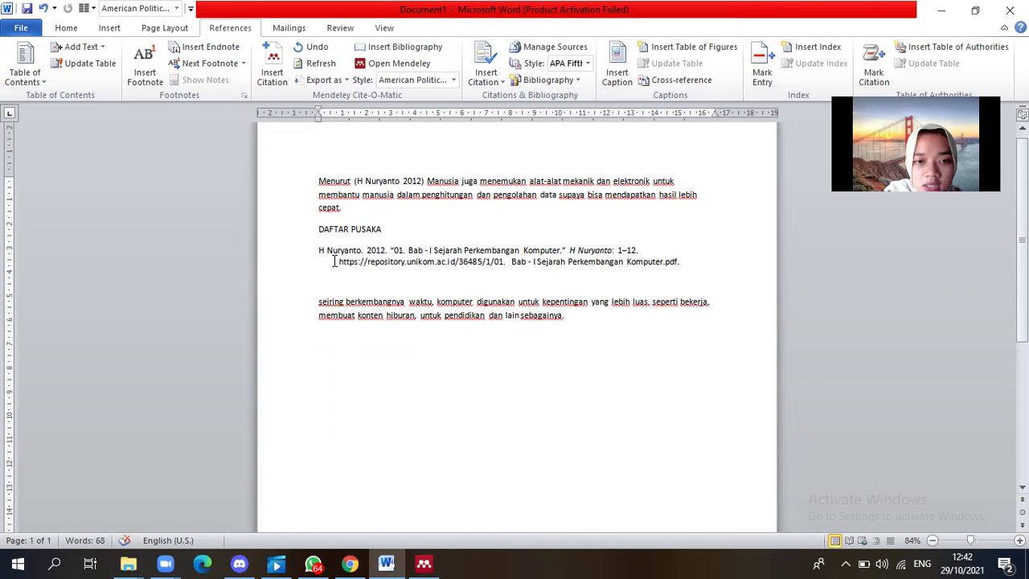
# Remove the hanging indent from the reinserted bibliography entry.
pyautogui.click(335, 260)
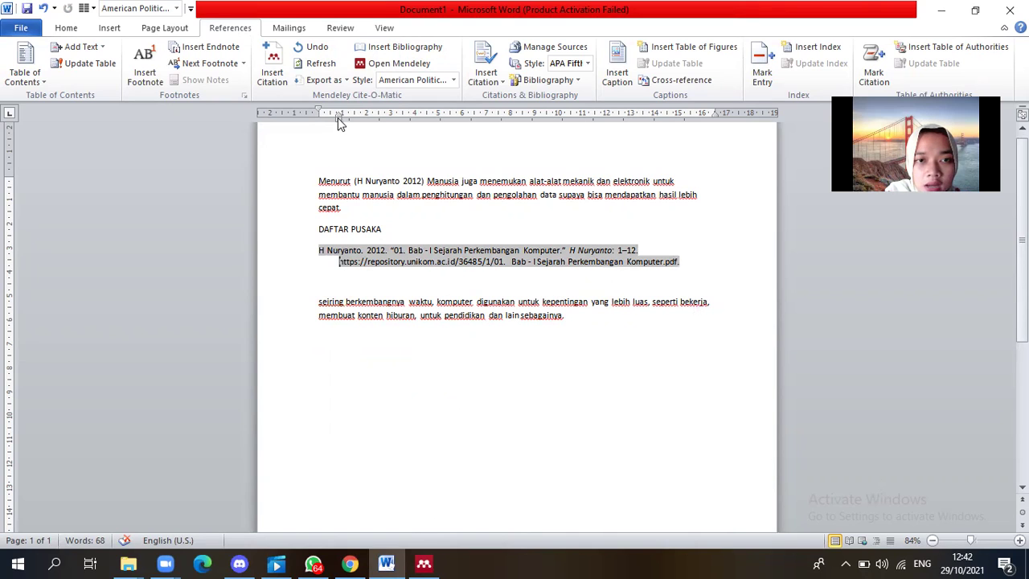
pyautogui.moveTo(338, 118); pyautogui.dragTo(338, 117)
pyautogui.moveTo(339, 113); pyautogui.dragTo(319, 117)
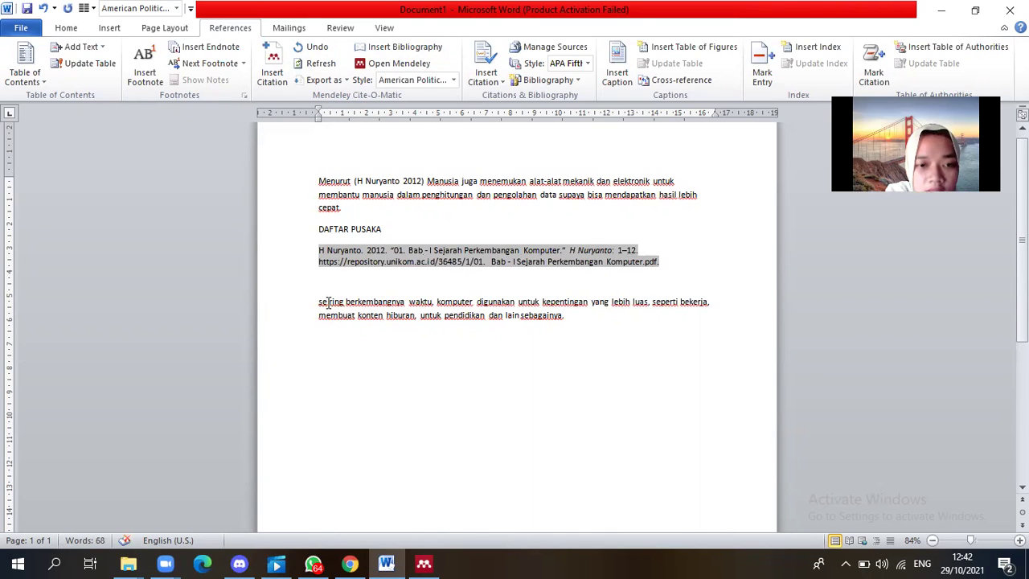
# Insert a Mendeley citation after "lain sebagainya." by searching for "kompas" and choosing the 2021 entry "No Title Perkembangan Komputer dari Masa ke Masa".
pyautogui.click(575, 317)
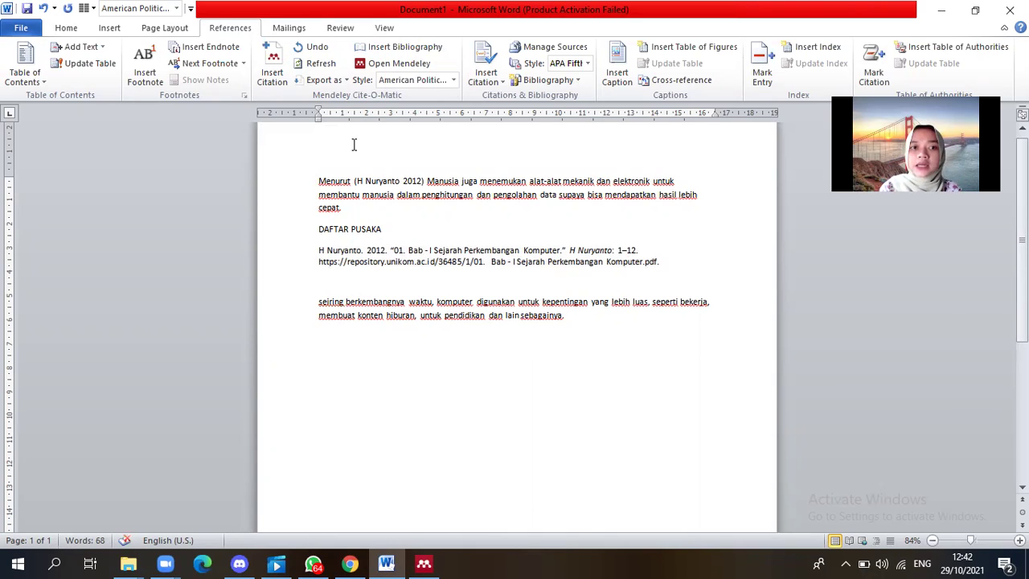
pyautogui.click(271, 72)
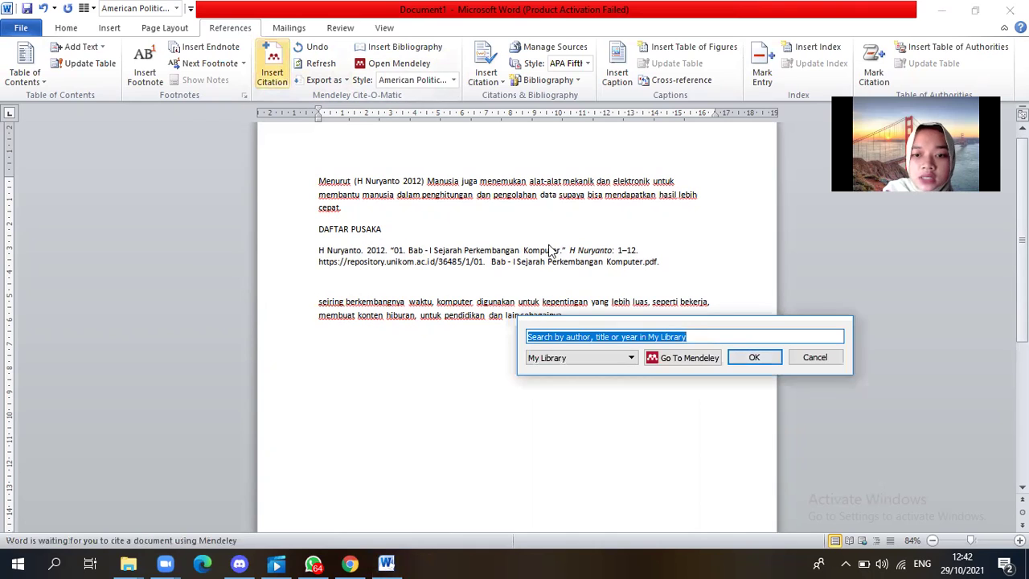
pyautogui.press('BackSpace')
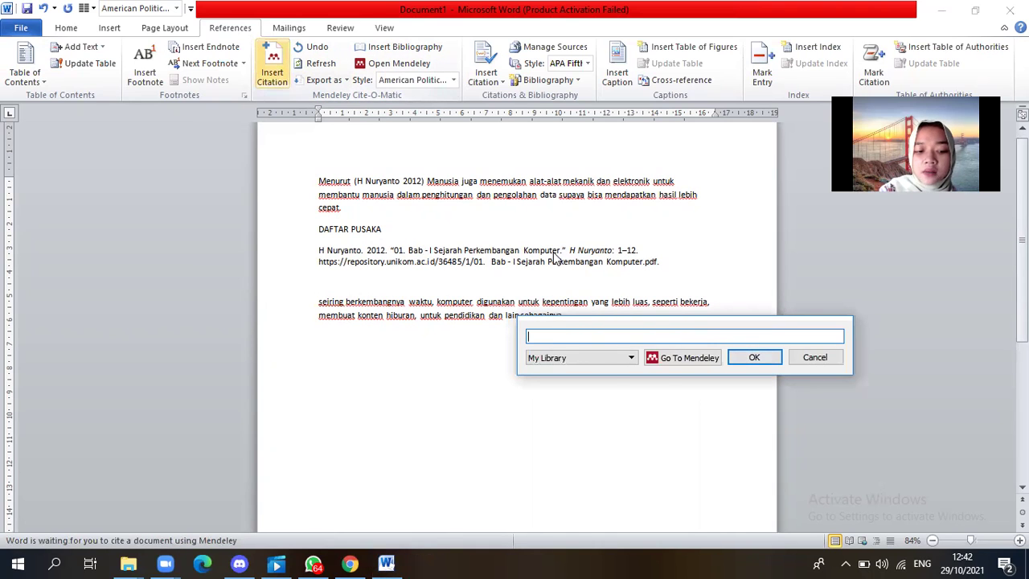
pyautogui.write('kompas')
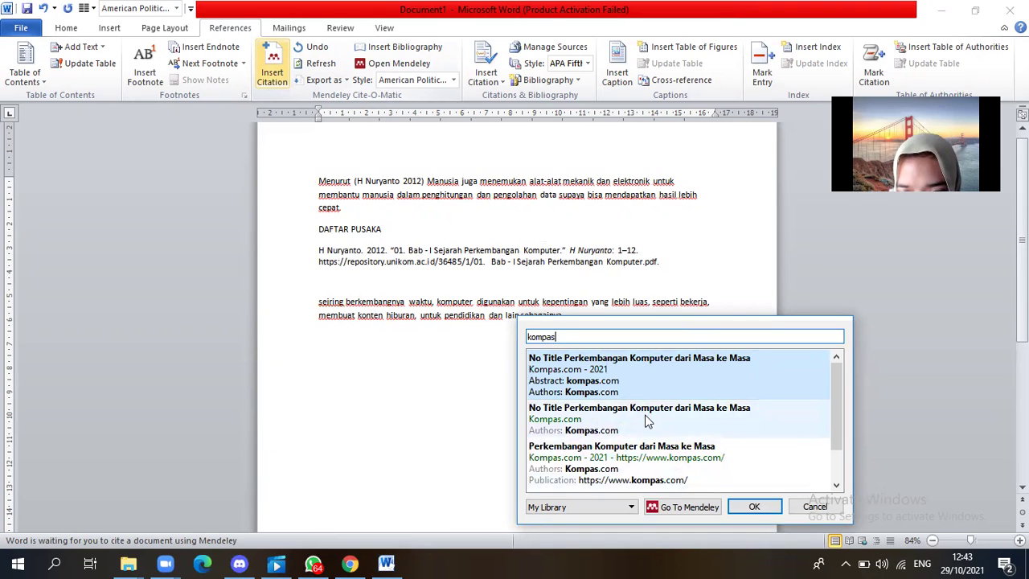
pyautogui.click(660, 386)
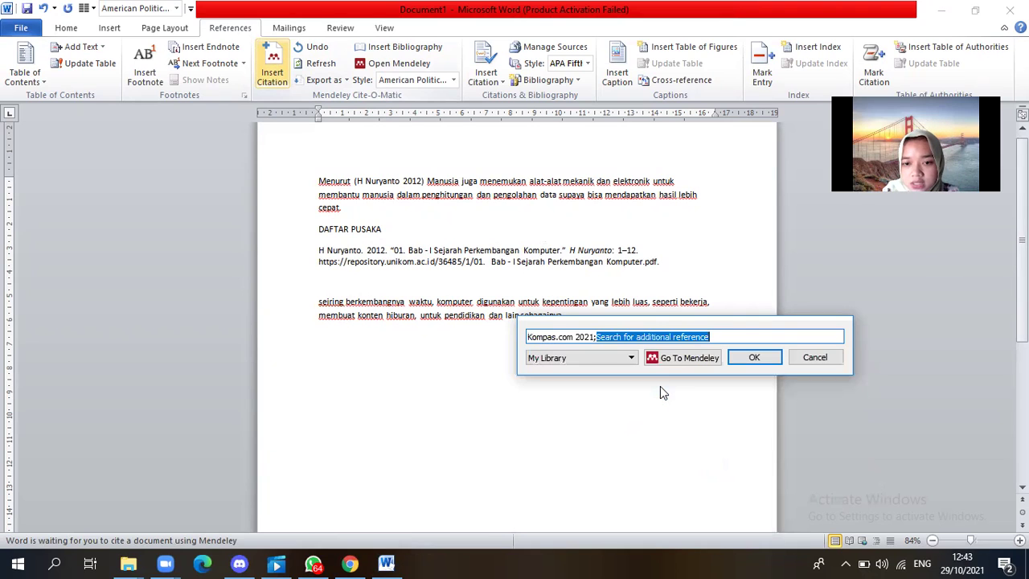
pyautogui.click(764, 359)
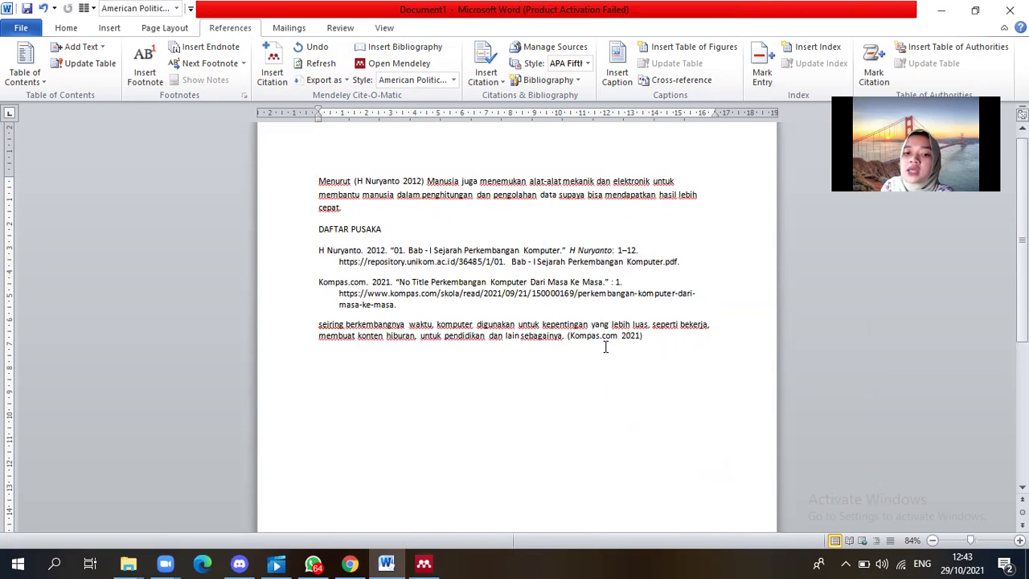
# Add a new heading reading DAFTAR PUSAKA on its own line below the cited Kompas.com passage.
pyautogui.click(646, 336)
pyautogui.press('Return')
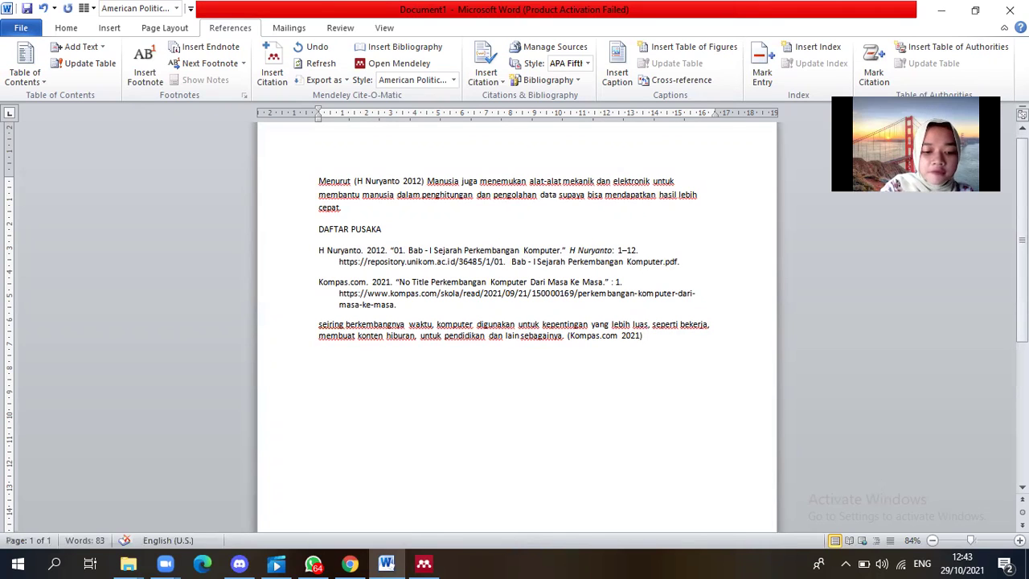
pyautogui.write('Da')
pyautogui.press('BackSpace')
pyautogui.press('capslock')
pyautogui.write('AFTAR')
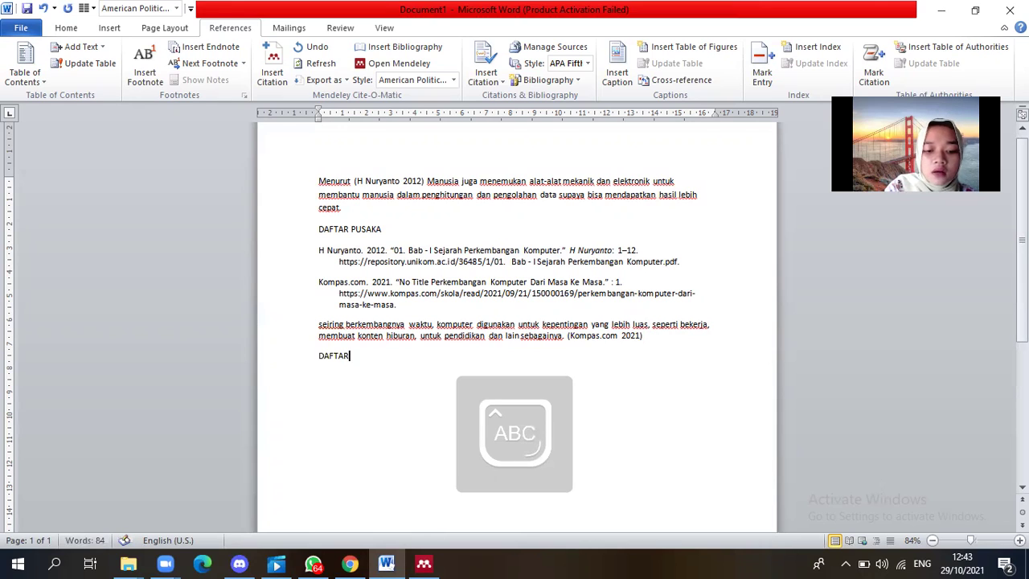
pyautogui.press('capslock')
pyautogui.press('capslock')
pyautogui.write('P')
pyautogui.press('capslock')
pyautogui.write('u')
pyautogui.press('BackSpace')
pyautogui.press('capslock')
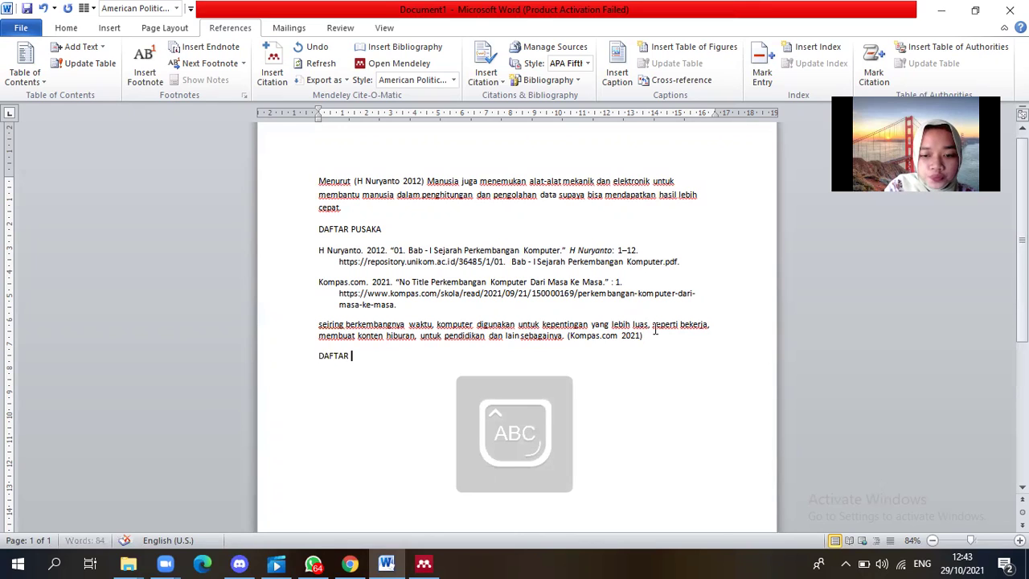
pyautogui.write('USAKA')
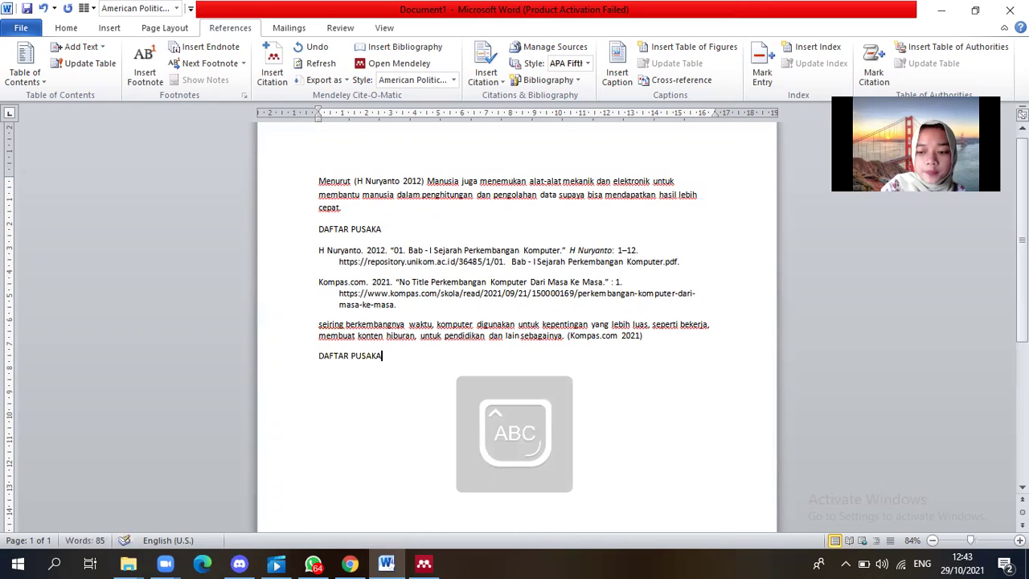
# Insert a Mendeley bibliography on a new line under the second DAFTAR PUSAKA heading.
pyautogui.press('Return')
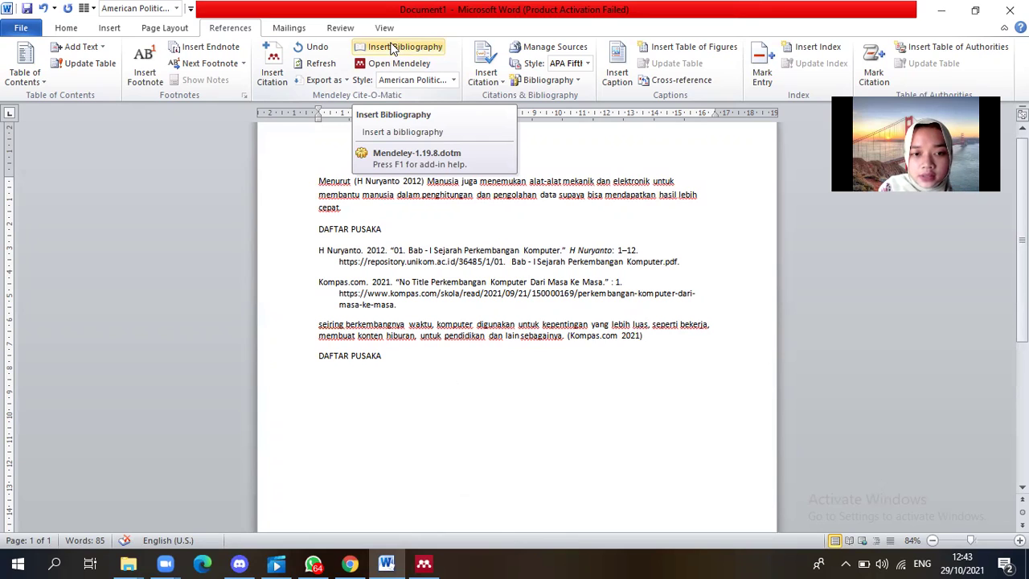
pyautogui.click(410, 46)
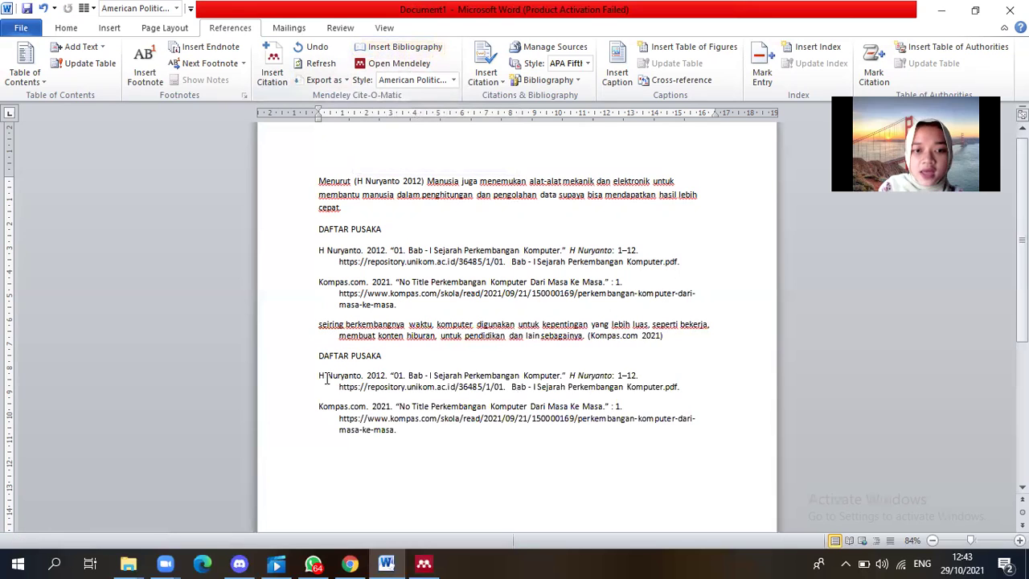
pyautogui.click(372, 408)
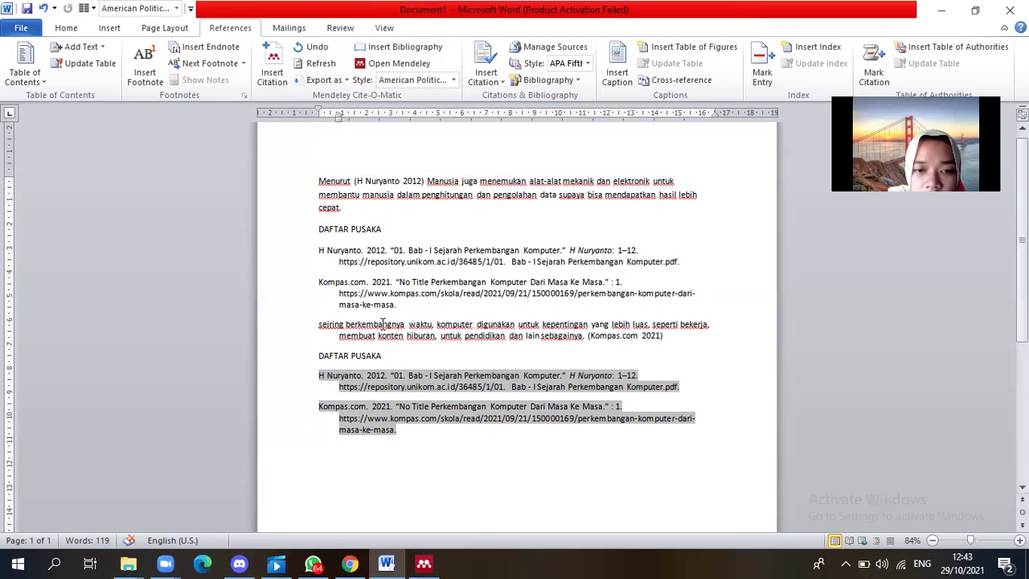
pyautogui.click(604, 338)
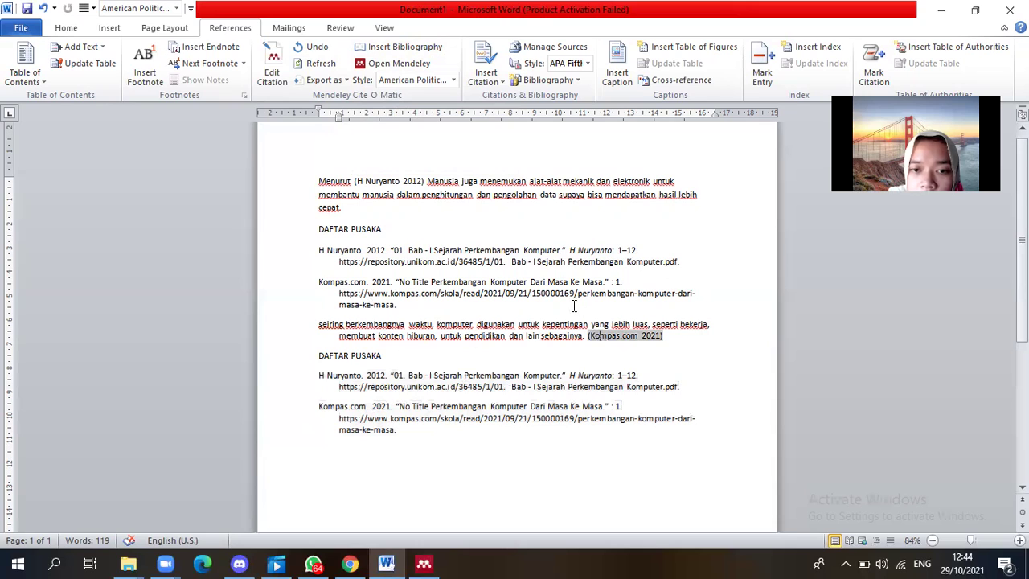
# Remove the hanging indent from the first entry of the upper bibliography and from both entries of the lower one.
pyautogui.click(533, 272)
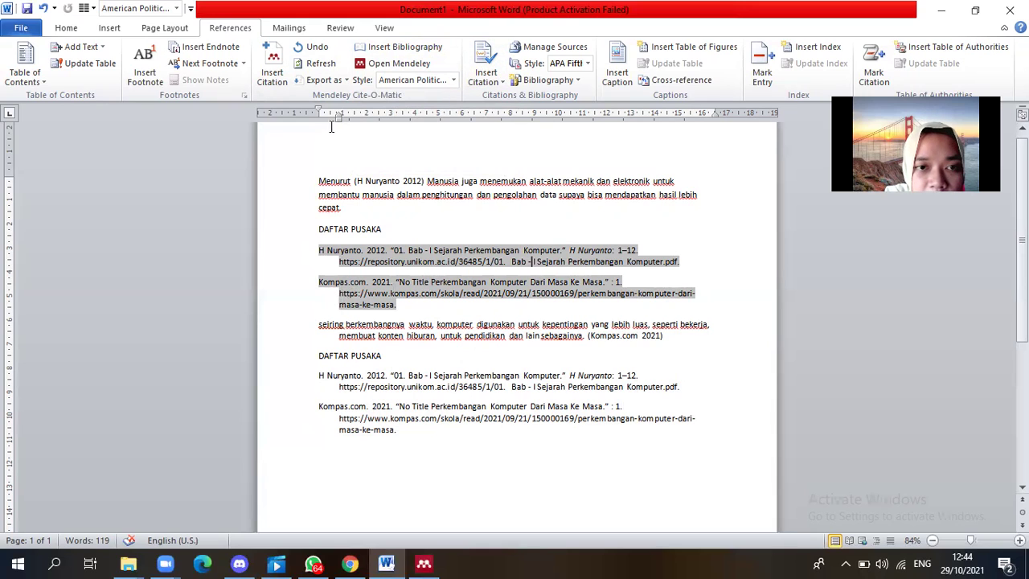
pyautogui.moveTo(339, 113); pyautogui.dragTo(319, 119)
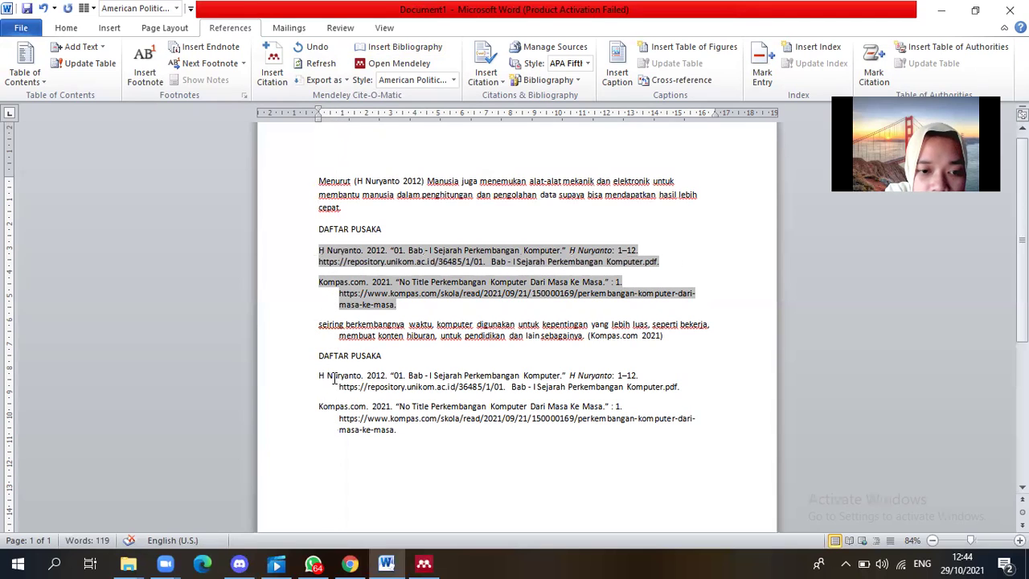
pyautogui.moveTo(320, 376); pyautogui.dragTo(396, 430)
pyautogui.moveTo(338, 118); pyautogui.dragTo(323, 119)
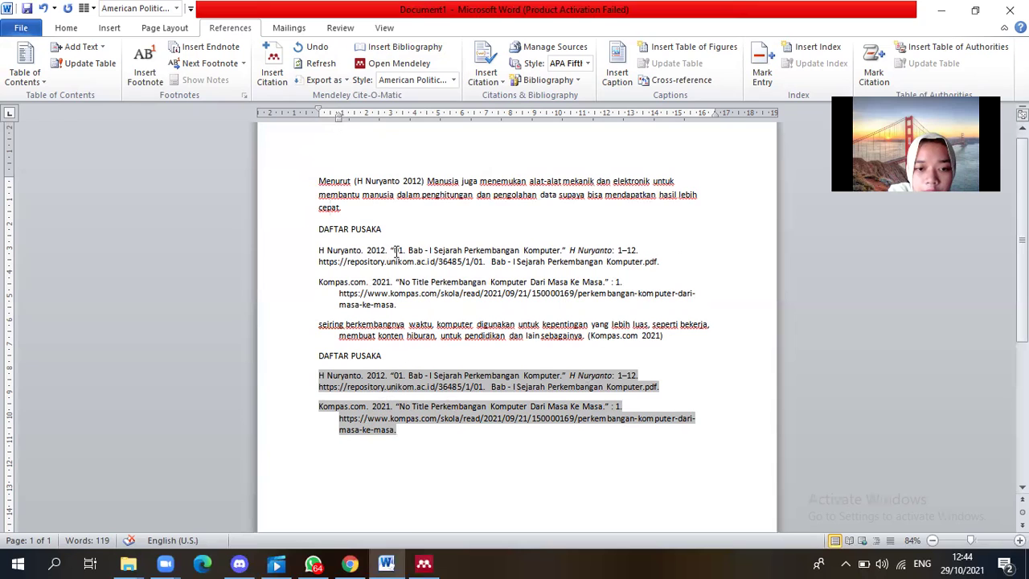
pyautogui.moveTo(338, 118); pyautogui.dragTo(318, 118)
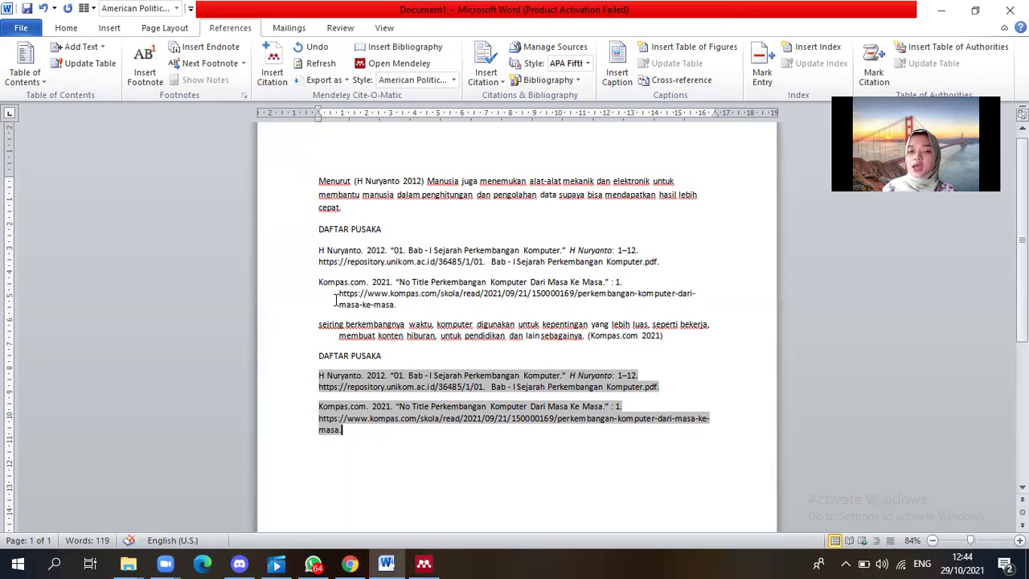
pyautogui.click(419, 450)
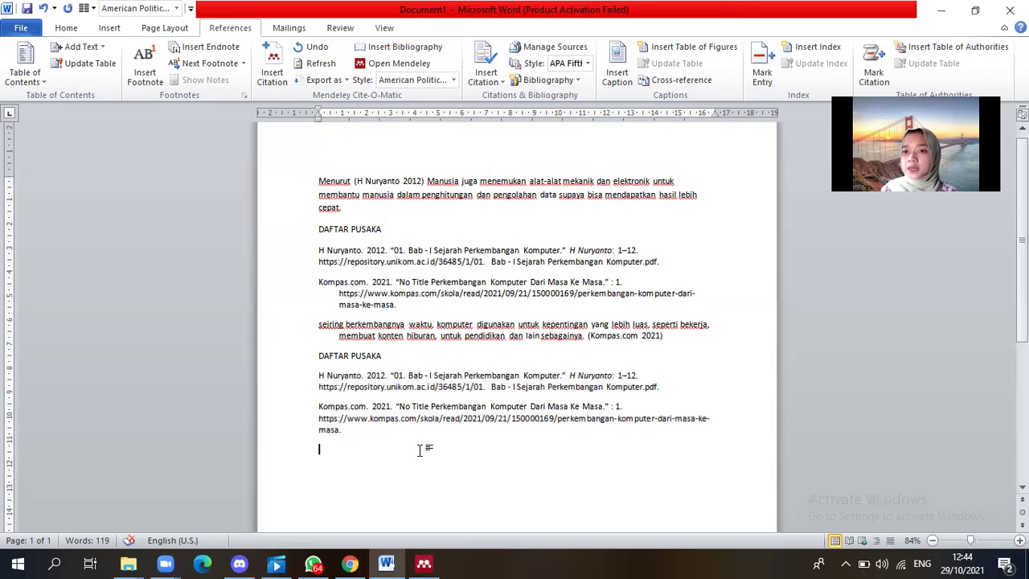